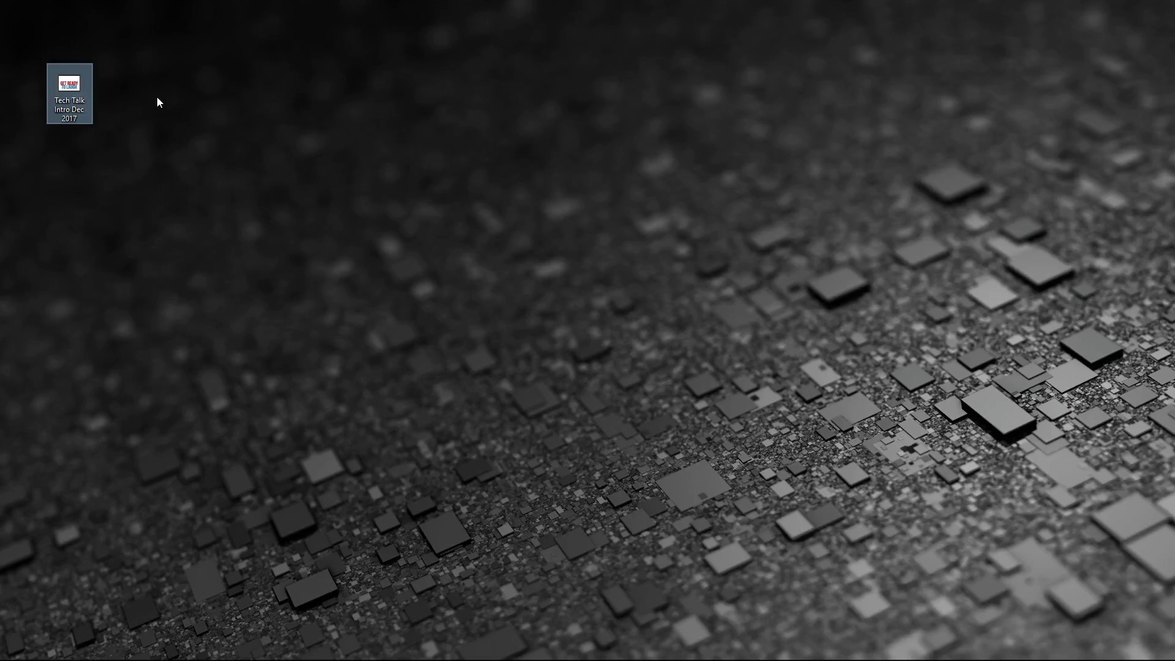
Play the Tech Talk intro video in Movies & TV to its end, then close the player
double_click(78, 91)
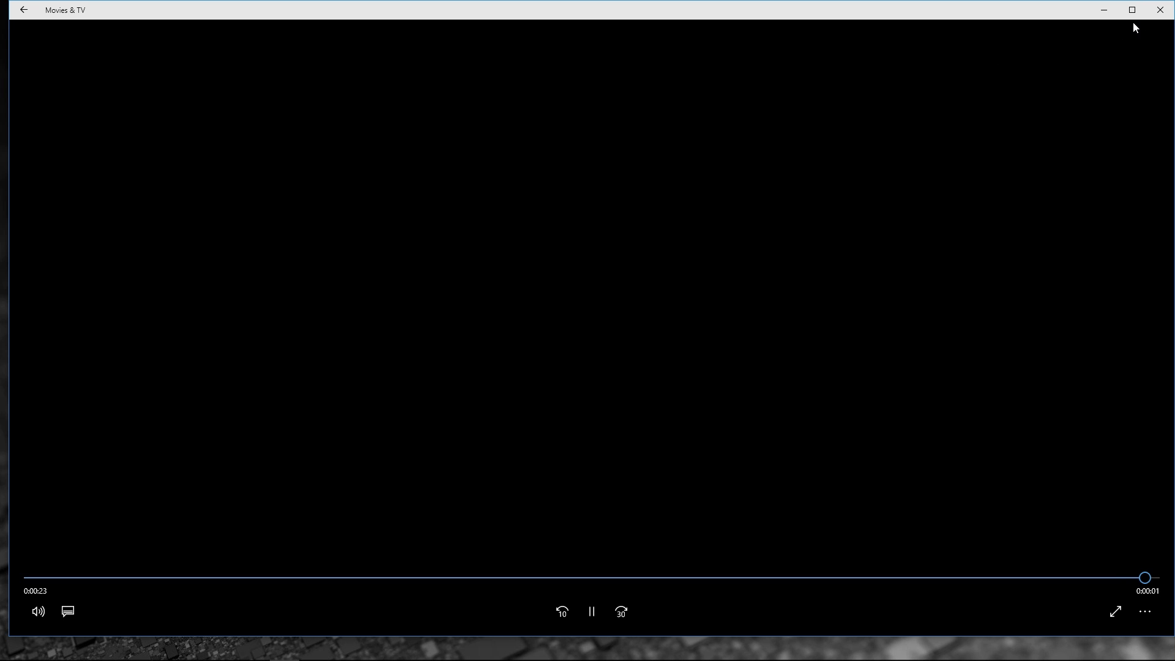
left_click(1160, 10)
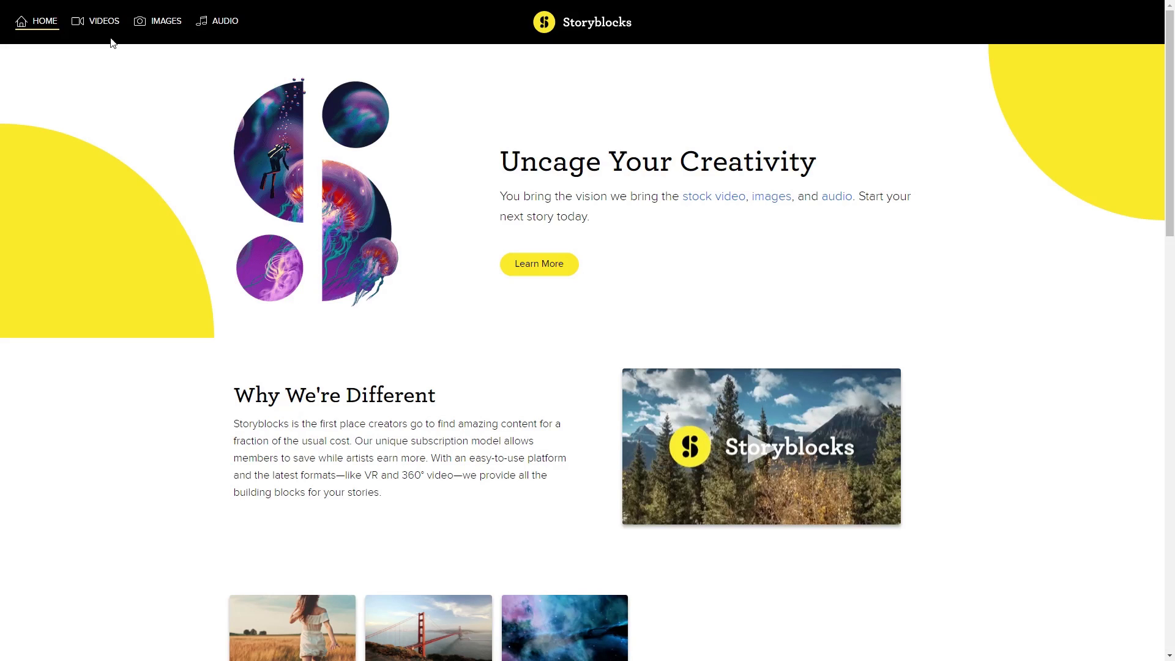
Browse Storyblocks' video and audio sections, then bring up the After Effects category menu
left_click(104, 21)
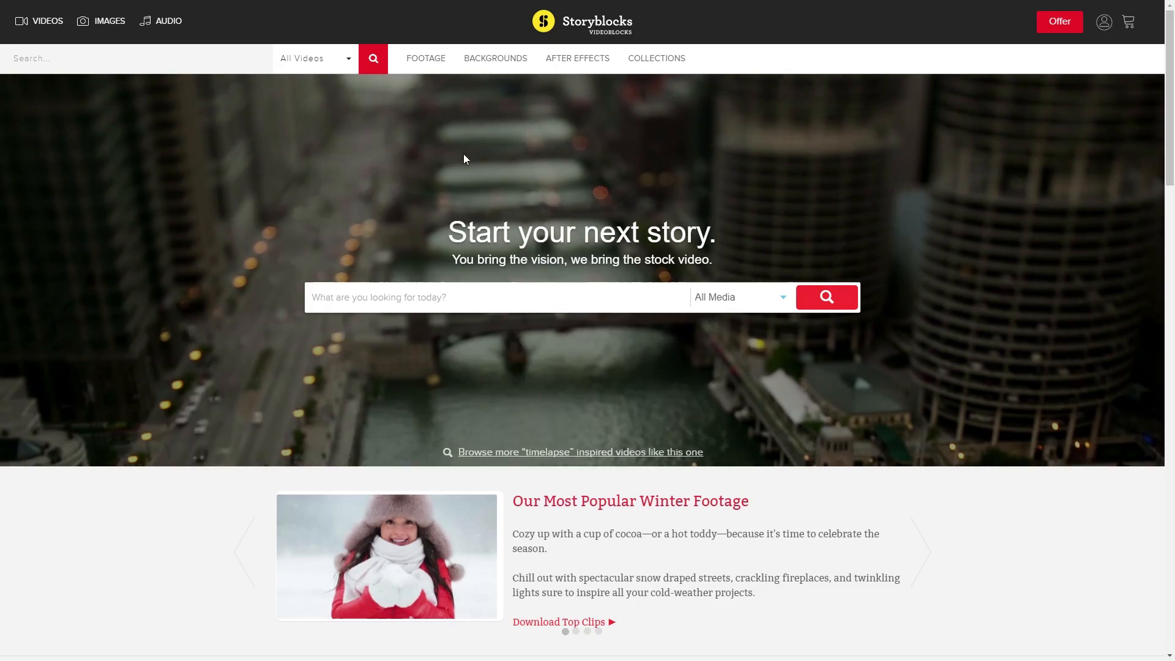
left_click(168, 28)
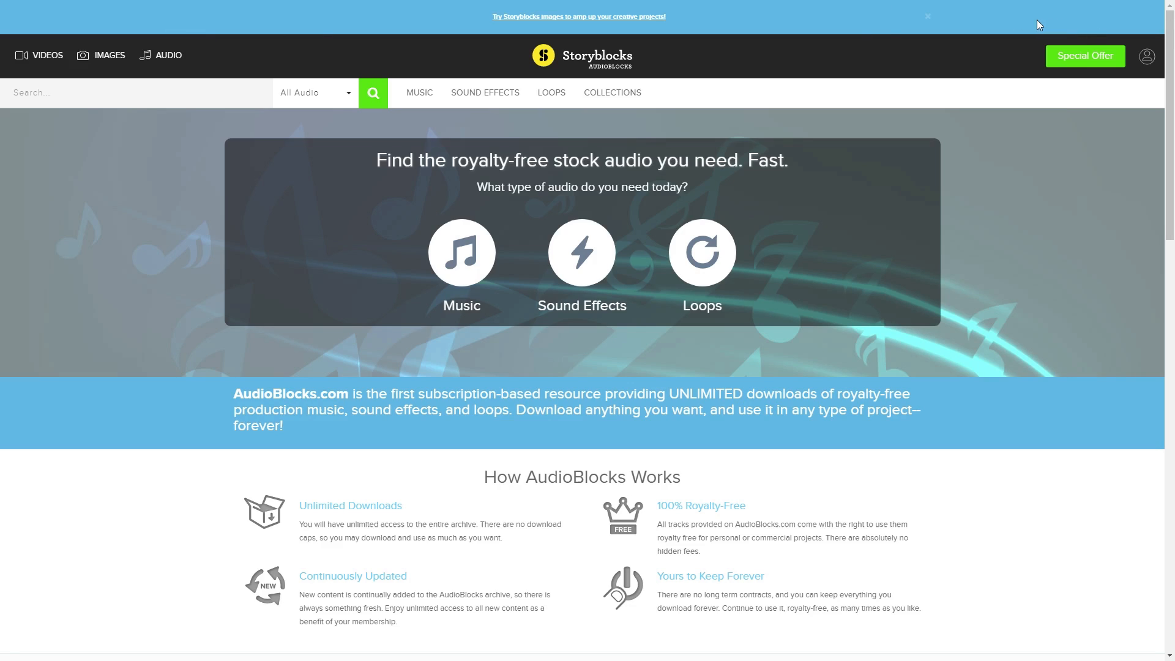
left_click(39, 58)
mouse_move(562, 67)
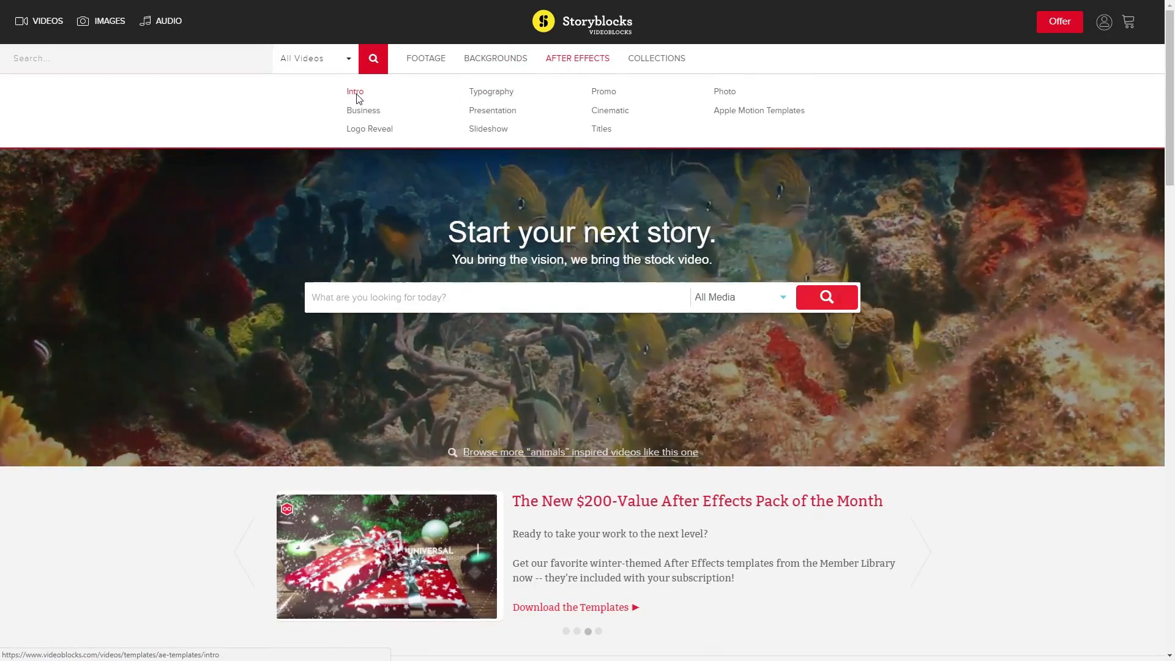
Open the After Effects Intro templates and preview several template thumbnails
left_click(358, 95)
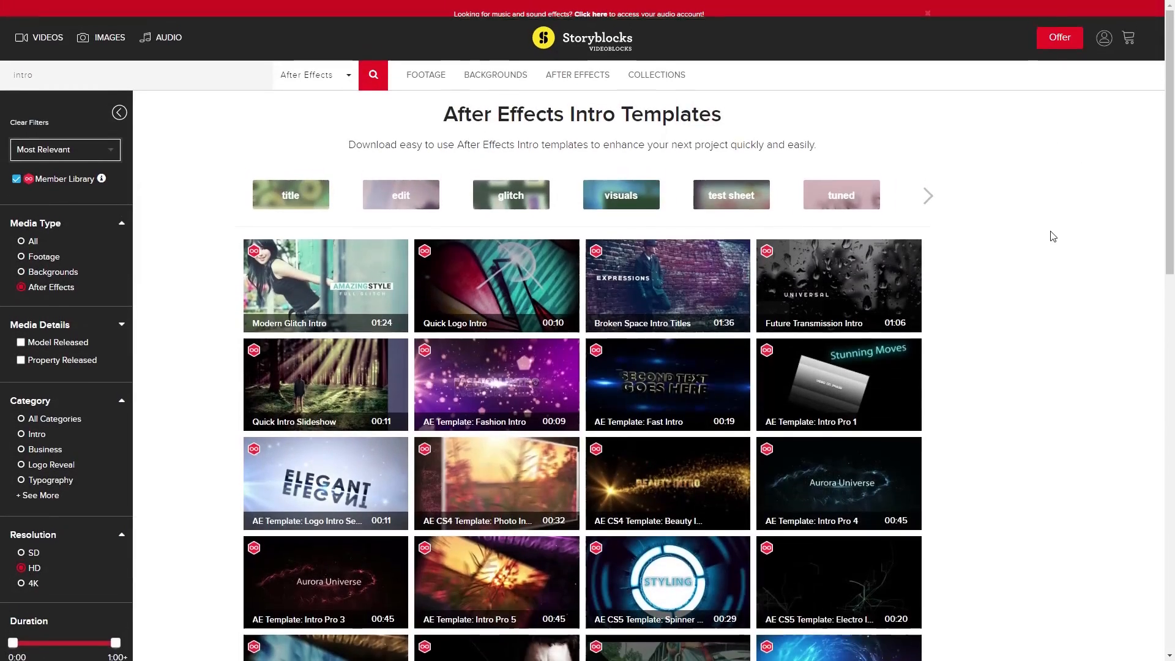
scroll(1053, 245, "down", 4)
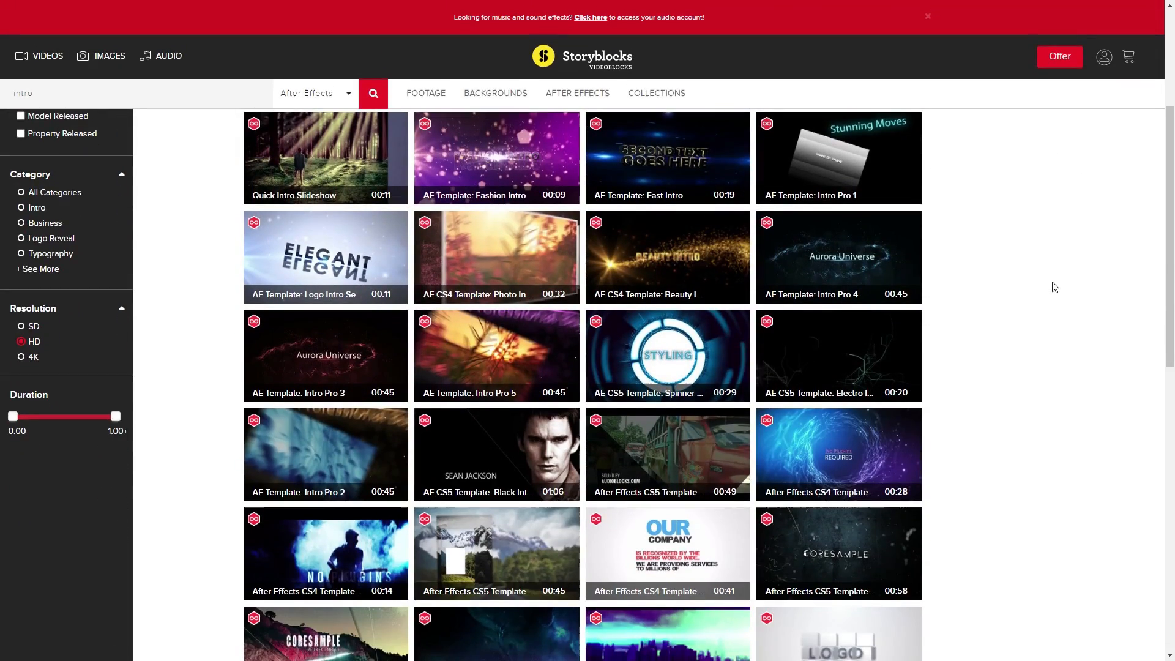
scroll(1056, 287, "down", 8)
scroll(1063, 288, "up", 3)
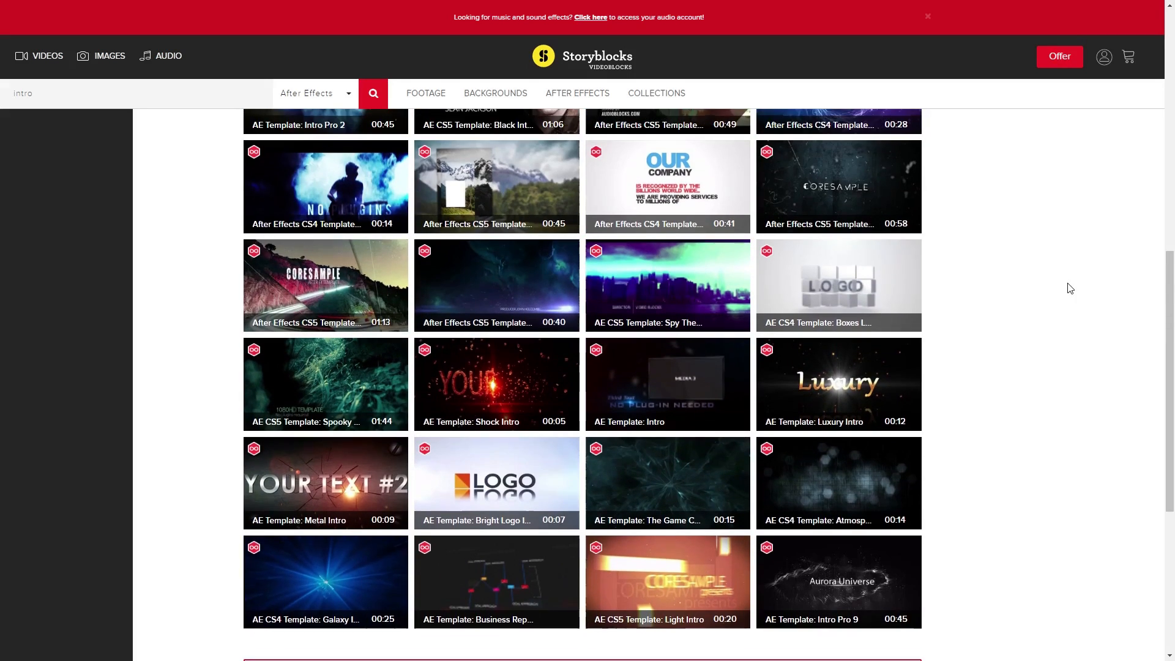
scroll(1069, 288, "up", 10)
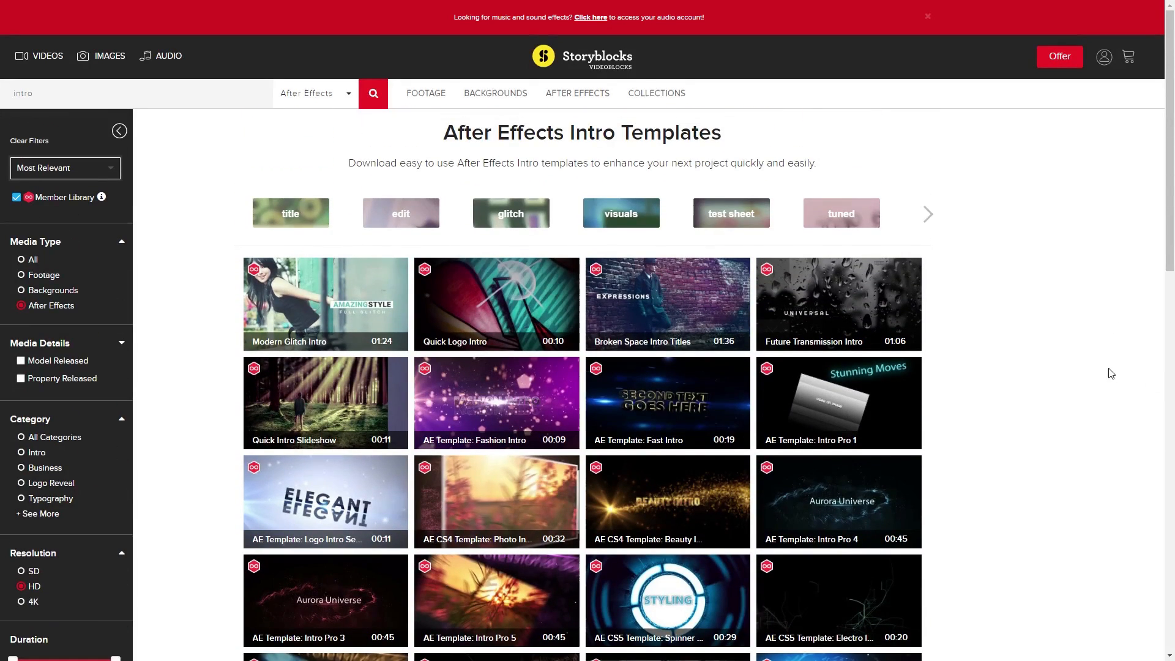
mouse_move(636, 404)
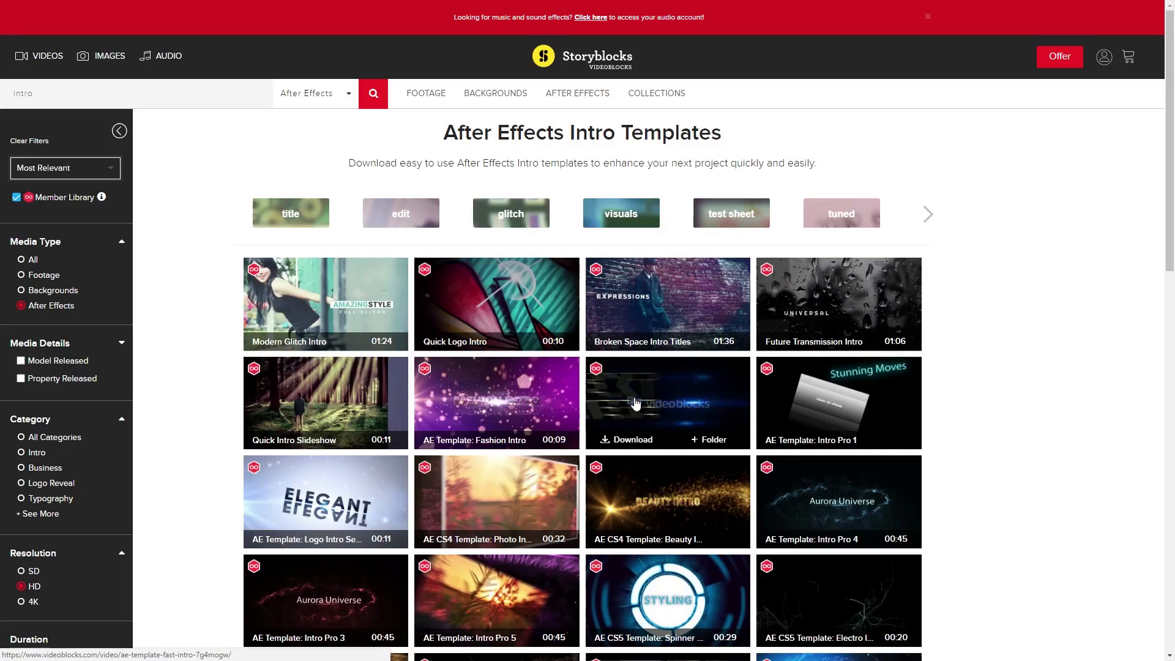
mouse_move(523, 395)
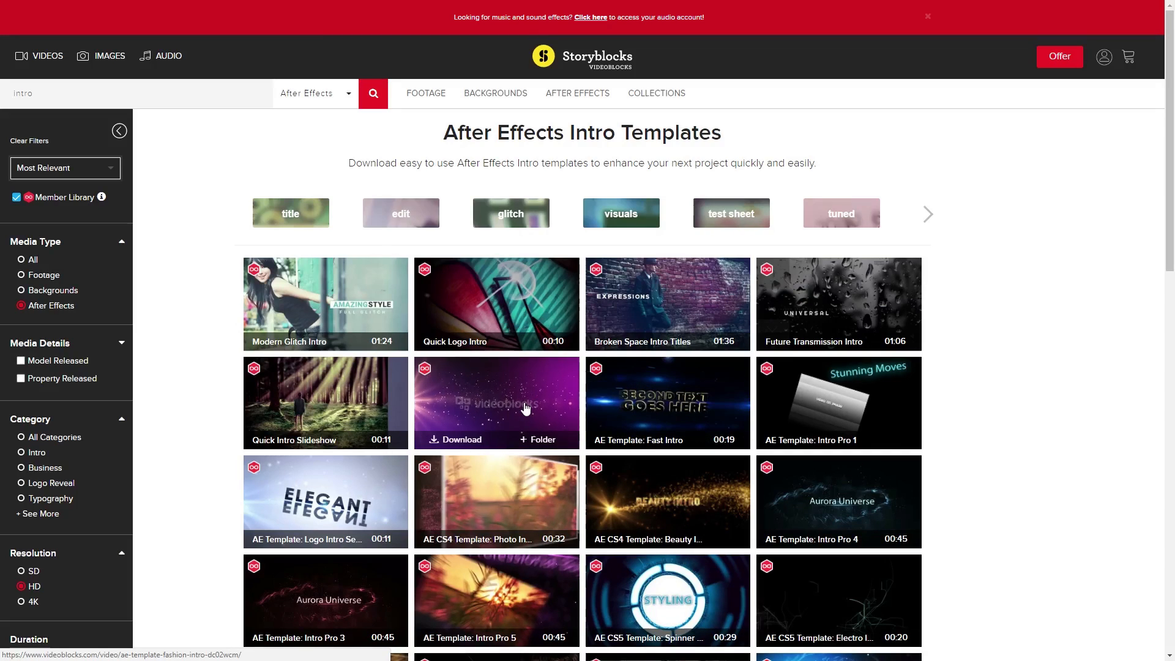
mouse_move(358, 304)
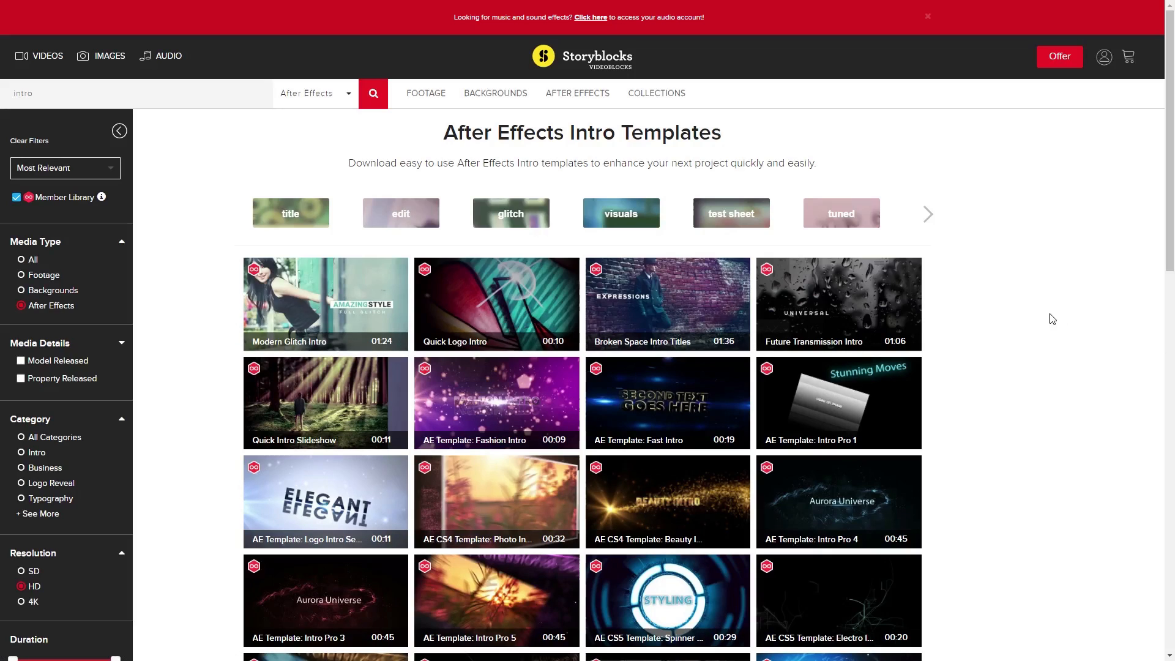
Load an extra batch of intro templates below the first results
scroll(1056, 348, "down", 5)
scroll(1056, 347, "down", 10)
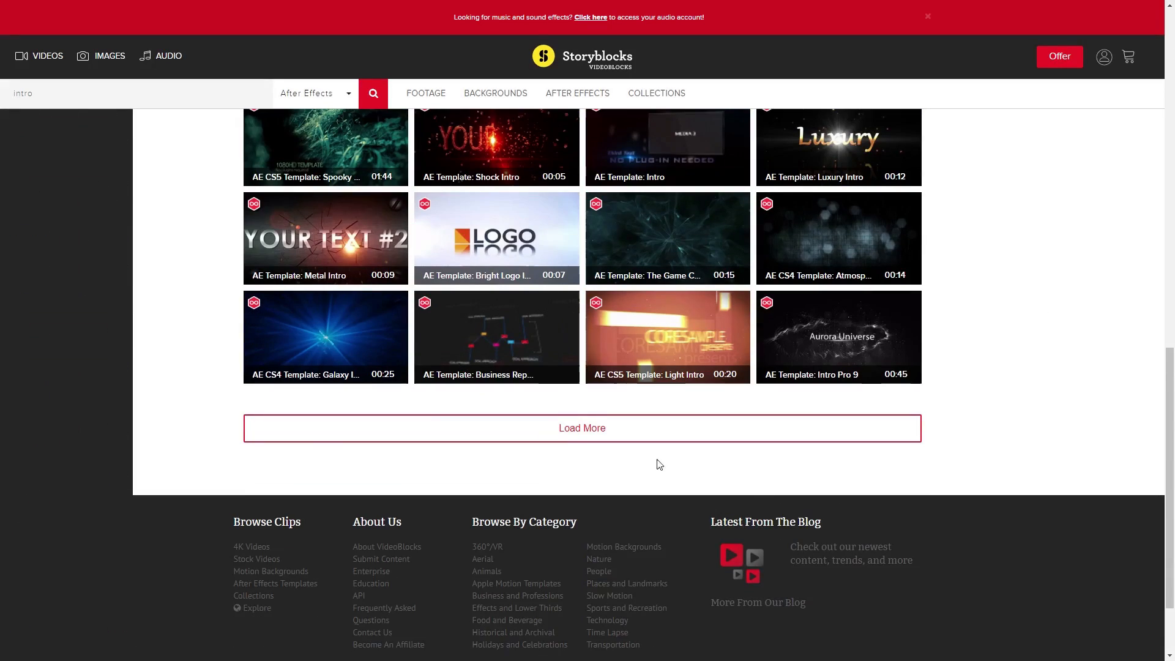
left_click(692, 444)
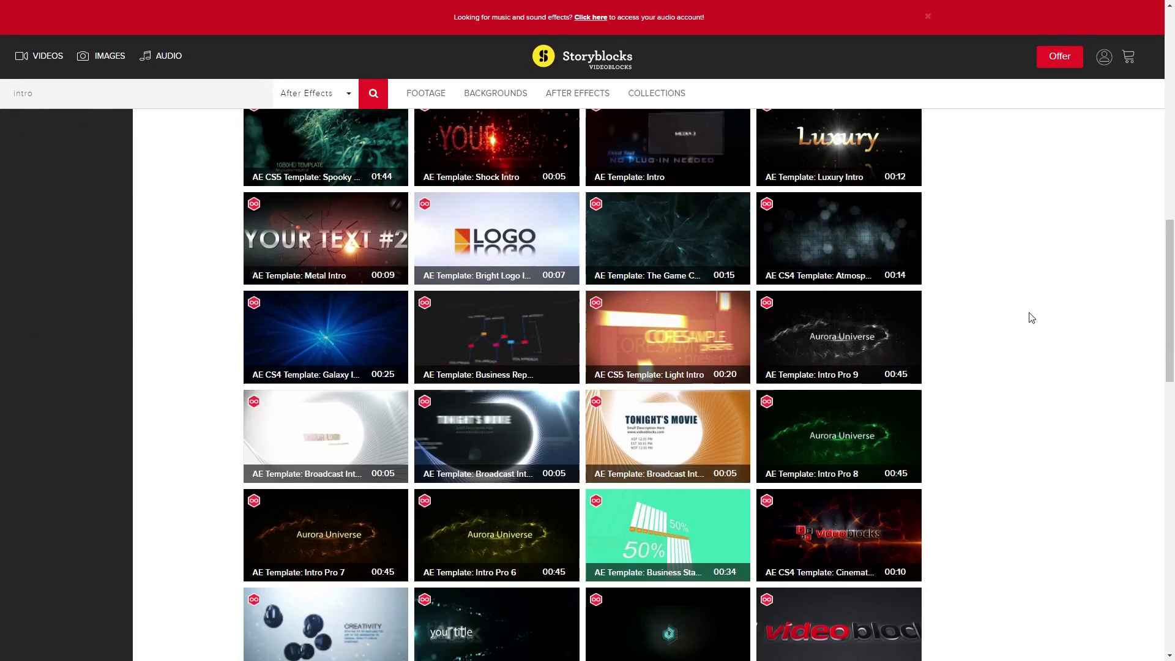
scroll(1039, 328, "down", 7)
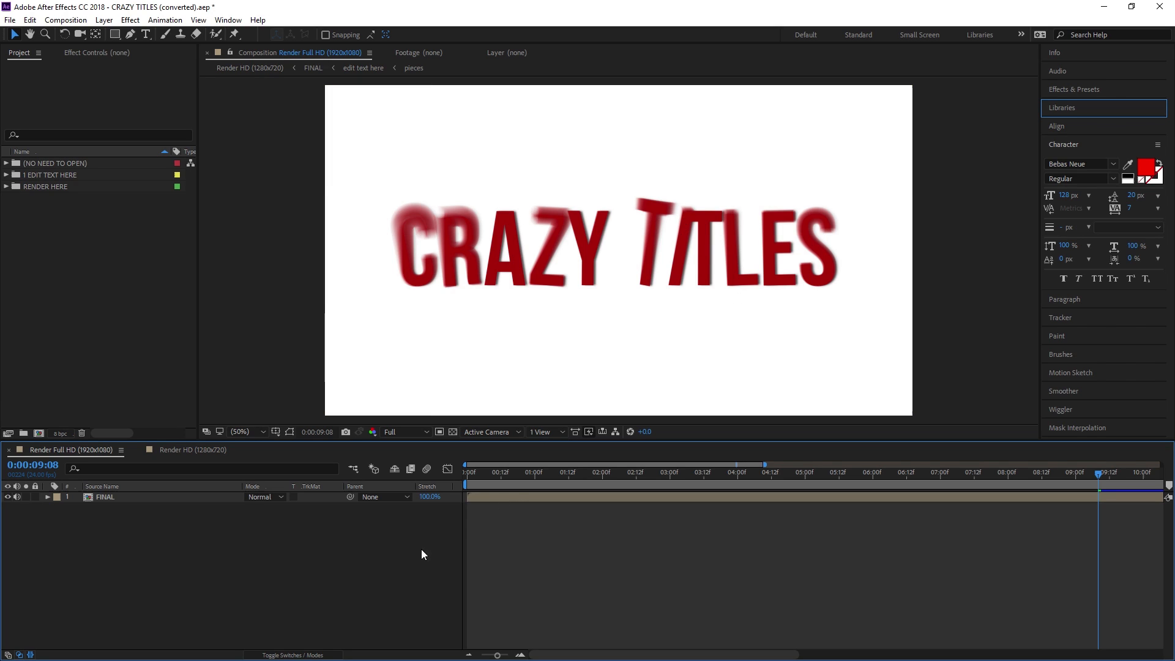
Scrub through the Crazy Titles animation, then bring up the CRAZY TITLES folder in File Explorer
left_click(513, 475)
left_click_drag(514, 479, 968, 485)
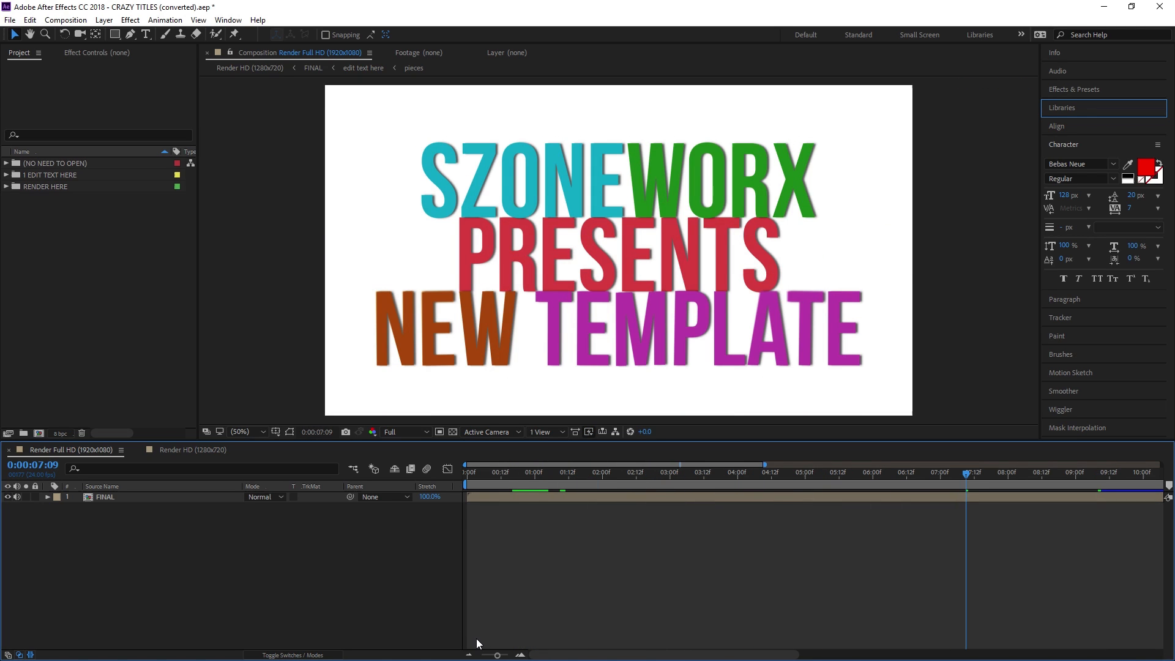
left_click(838, 480)
left_click_drag(838, 480, 803, 478)
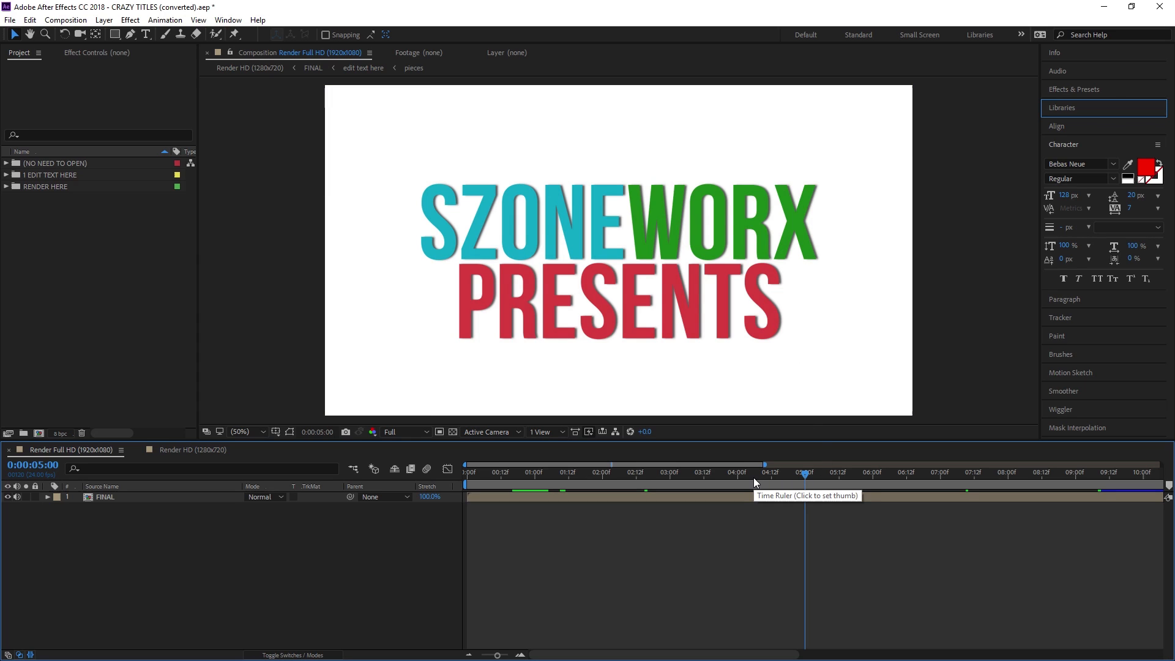
key("alt+Tab")
left_click_drag(508, 66, 478, 59)
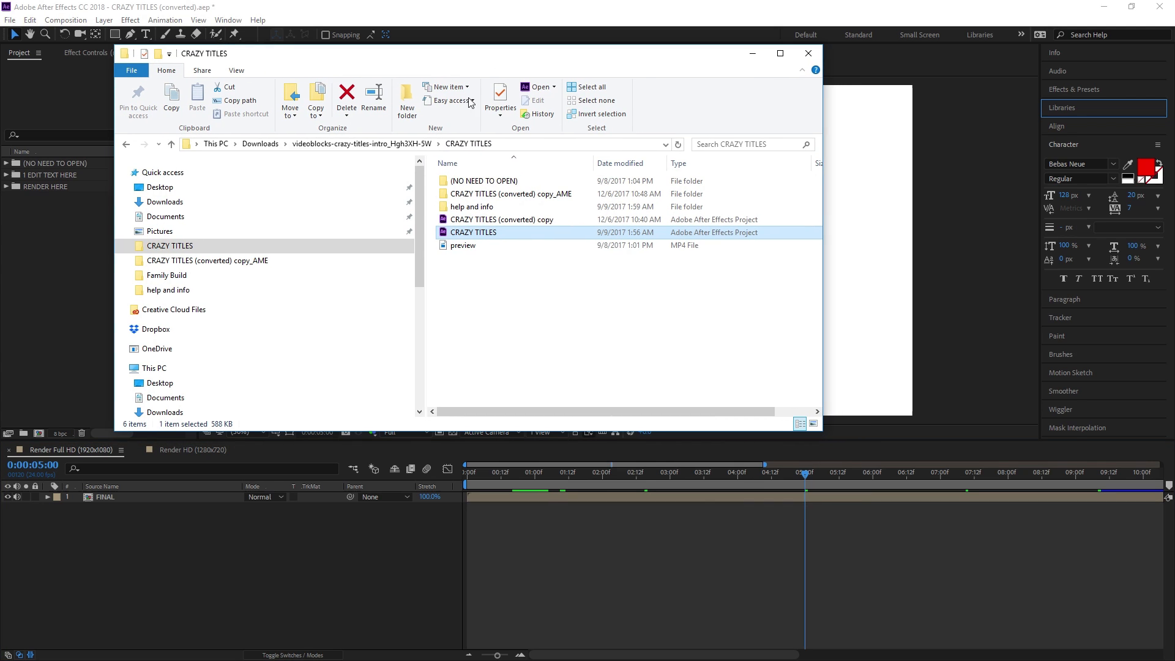
Read the '2 fonts used' note in help and info, then close it and the folder window
double_click(479, 207)
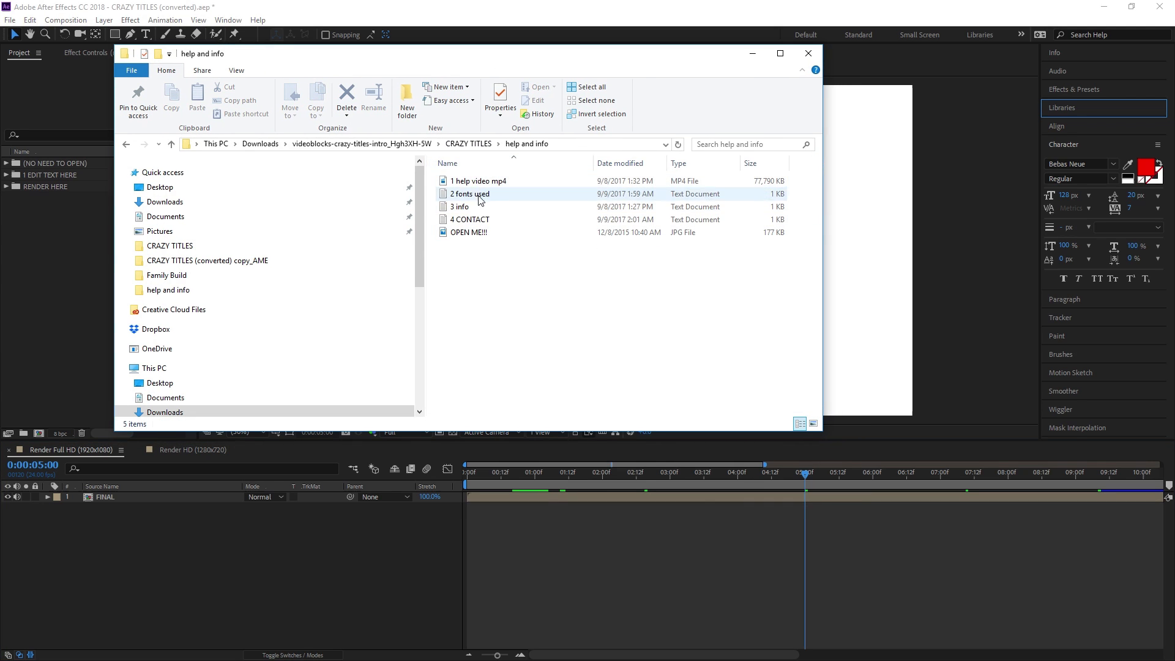
double_click(503, 198)
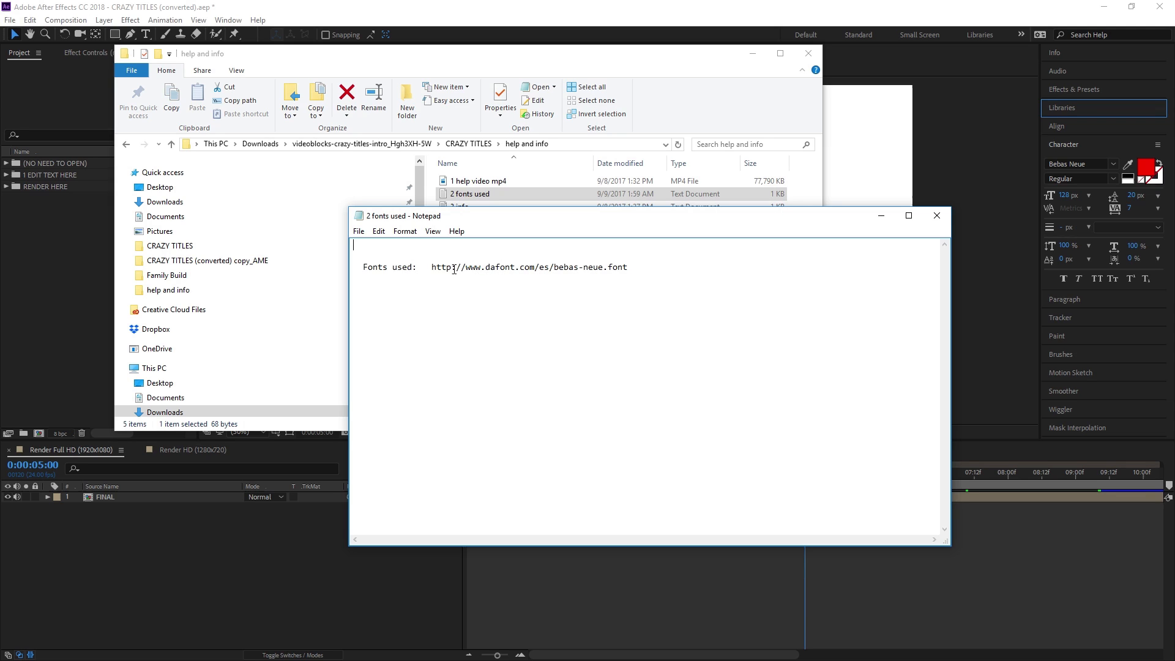
left_click(945, 219)
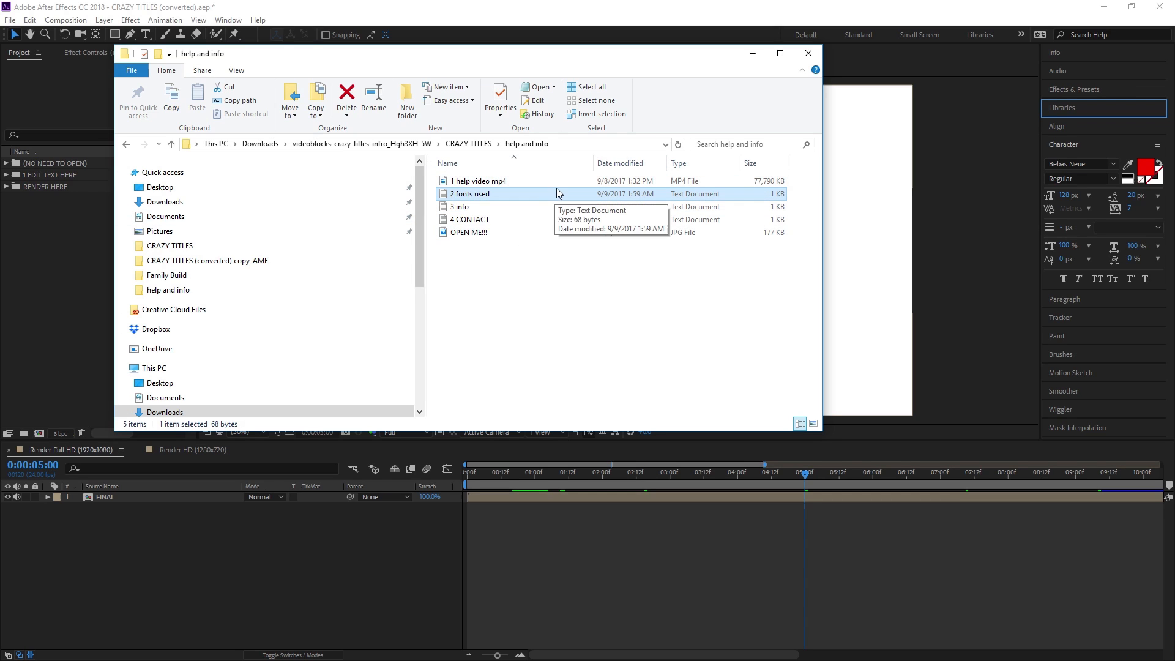
left_click(808, 55)
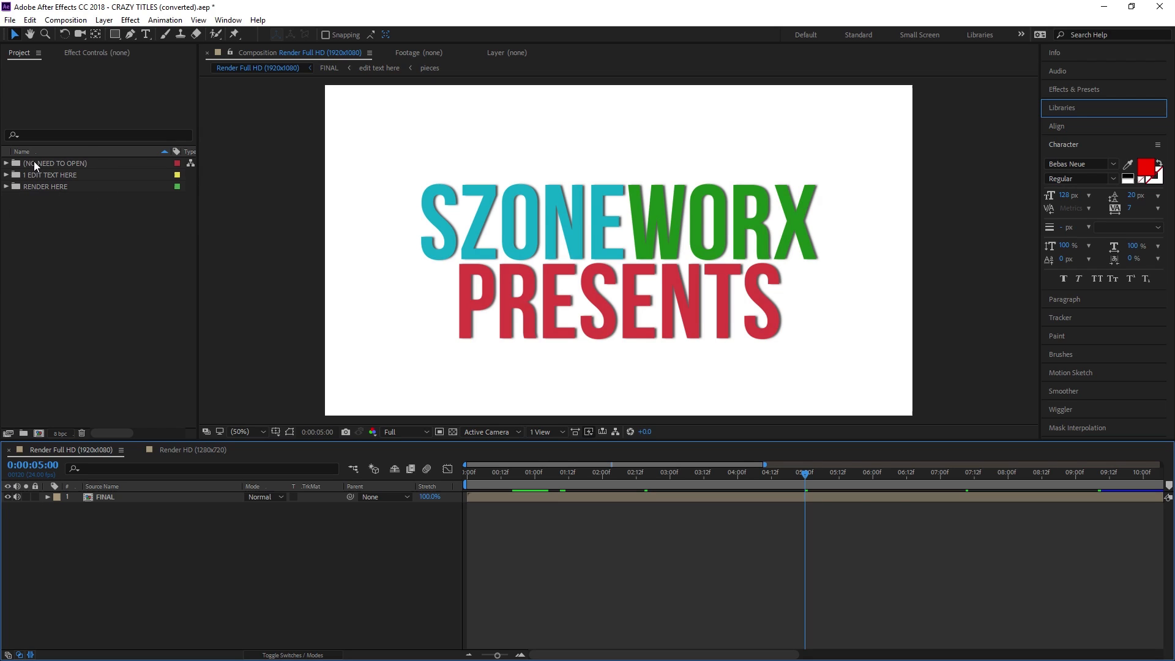
Expand the (NO NEED TO OPEN), ASSETS and FOOTAGE folders and scrub to about seven seconds
left_click(6, 163)
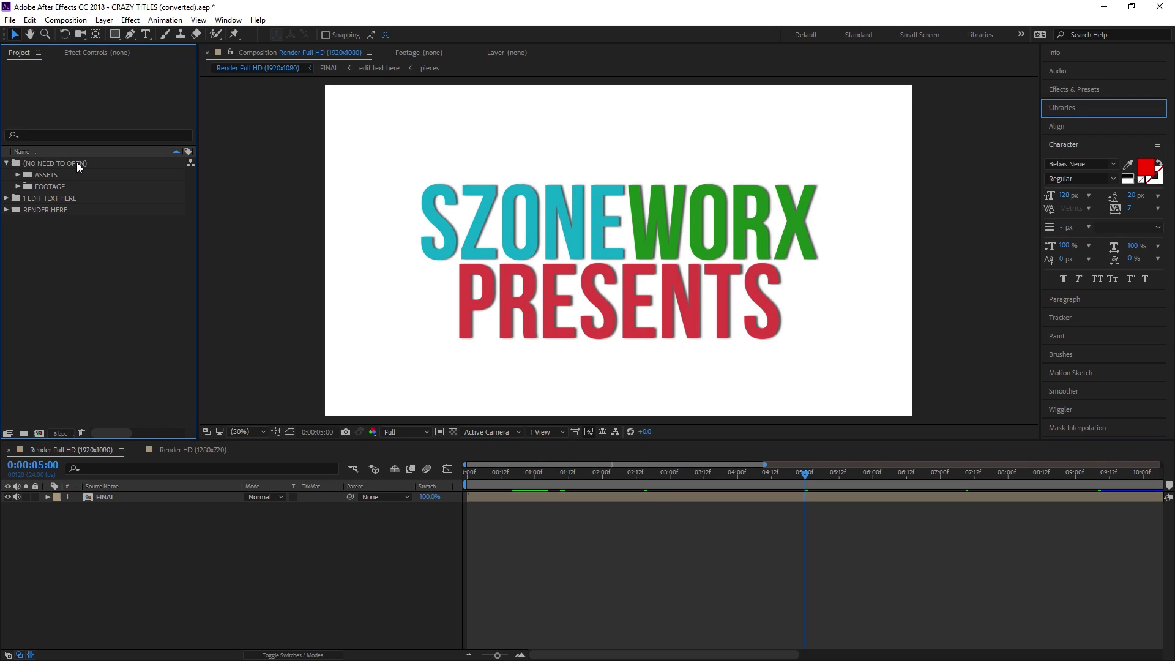
left_click(18, 176)
left_click(18, 222)
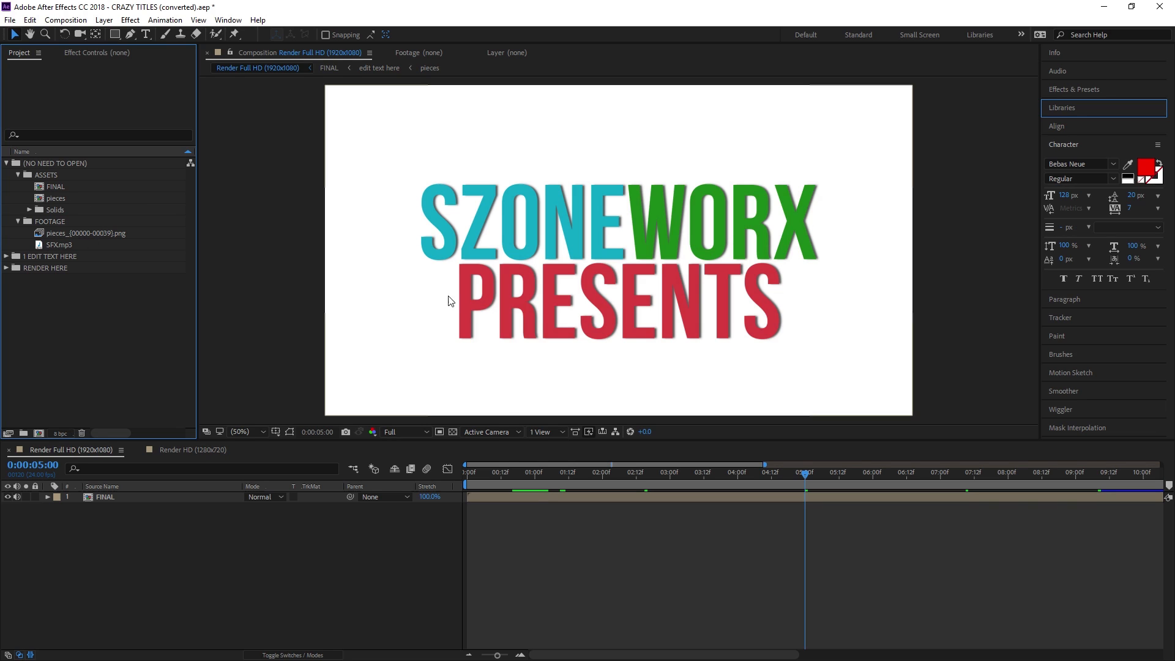
left_click_drag(650, 472, 796, 472)
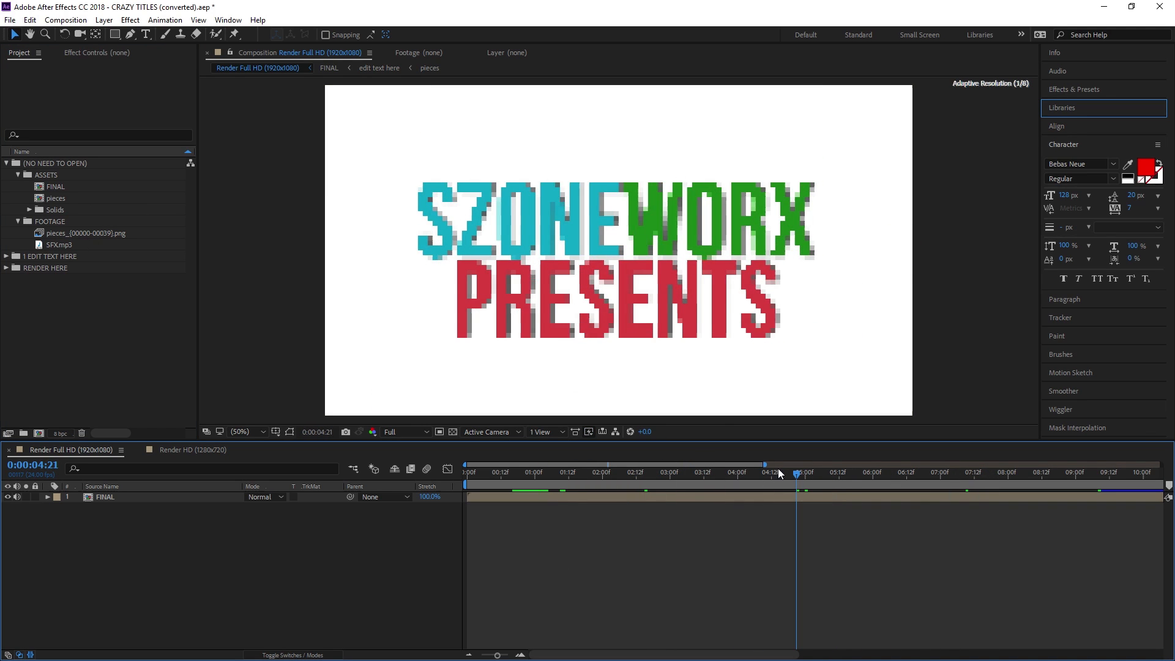
Collapse those folders and select the edit text here composition inside 1 EDIT TEXT HERE
left_click(18, 175)
left_click(7, 164)
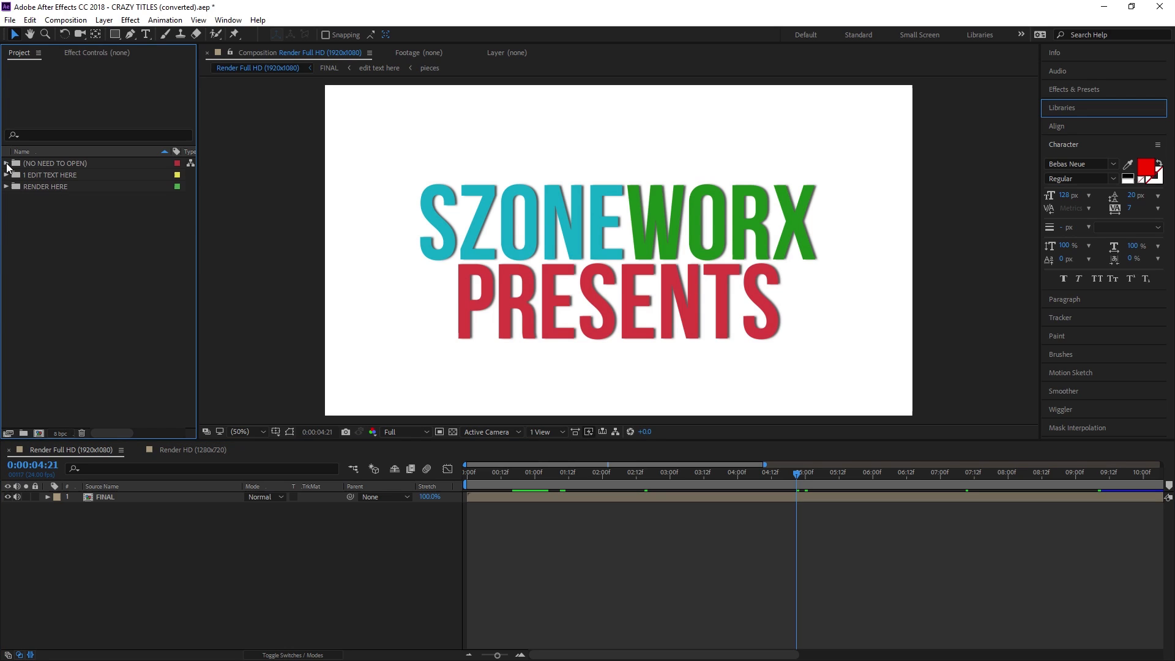
left_click(6, 175)
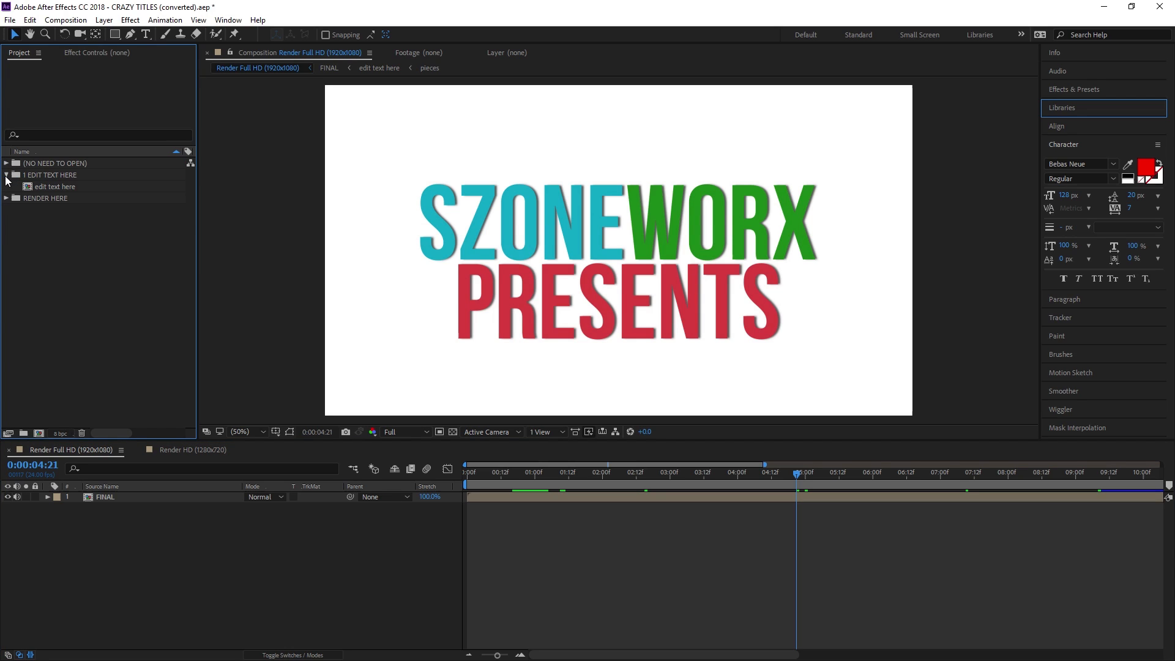
left_click(65, 187)
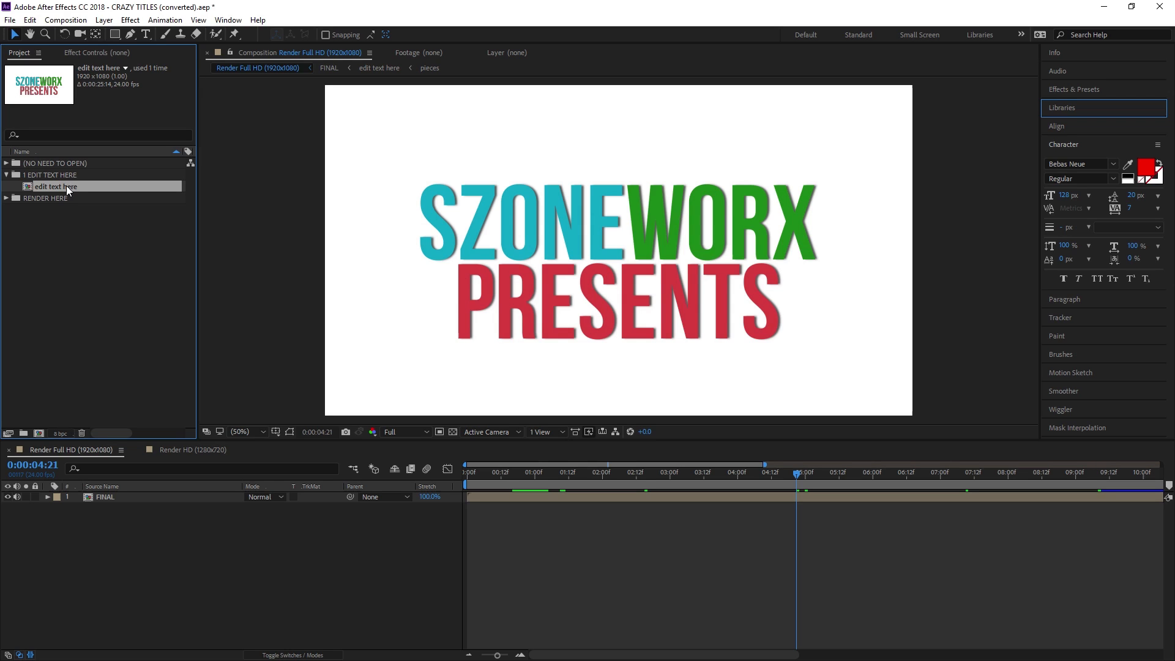
Open the edit text here composition and scrub its timeline, inspecting the text 4 and 5 layers
double_click(66, 185)
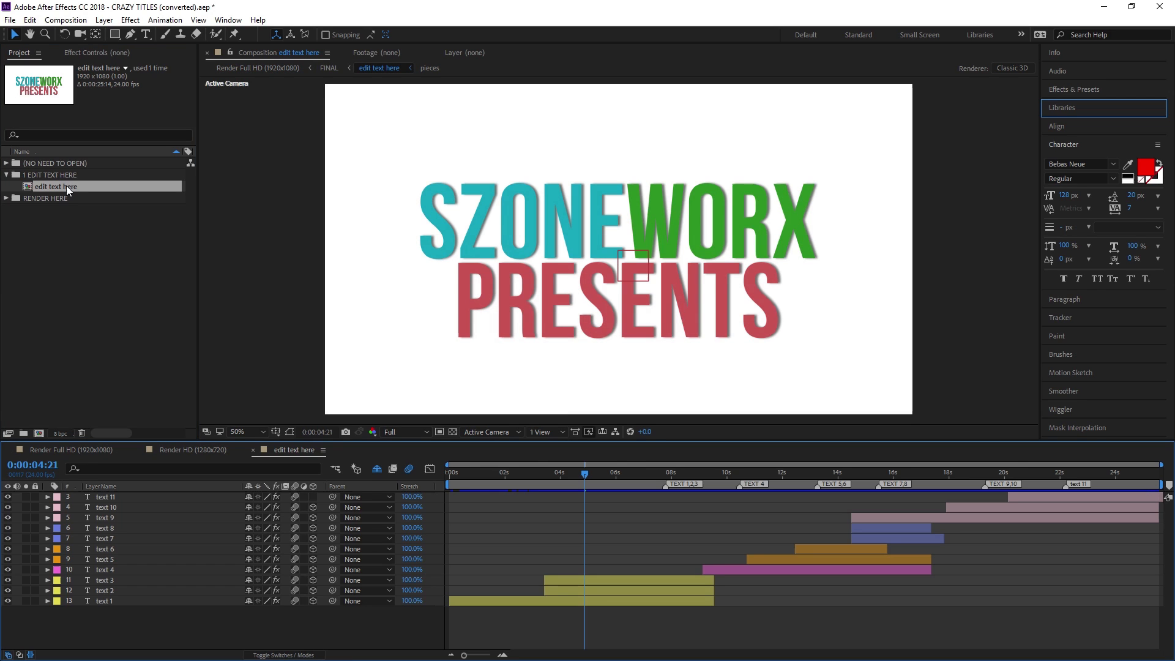
left_click_drag(606, 484, 777, 483)
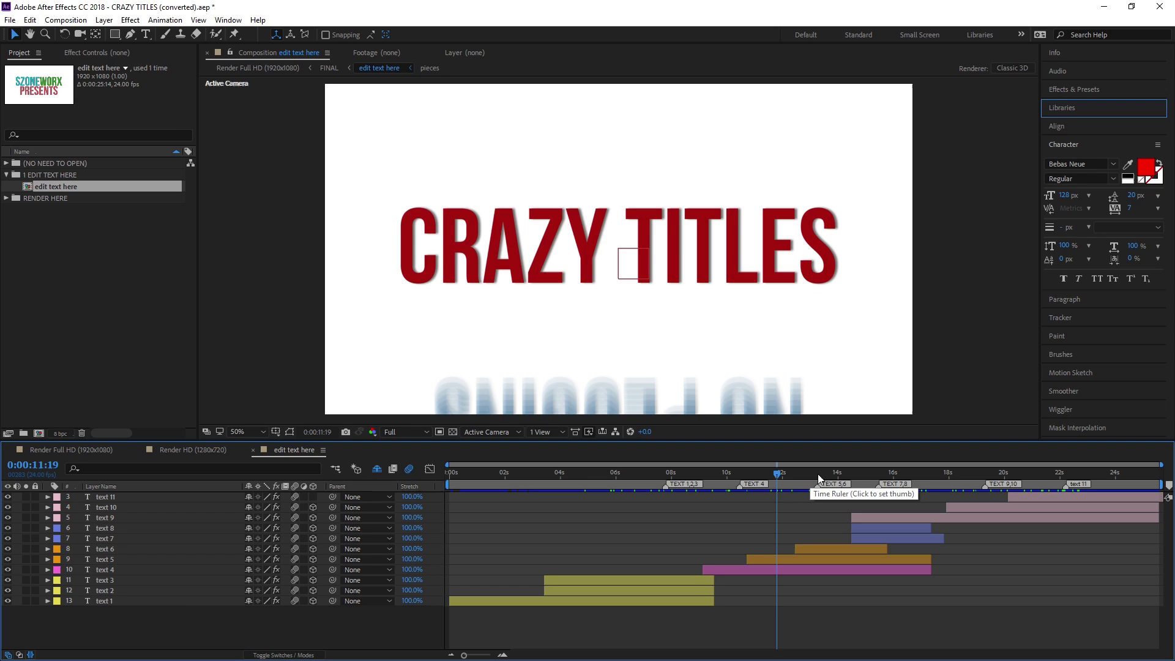
left_click_drag(818, 473, 686, 476)
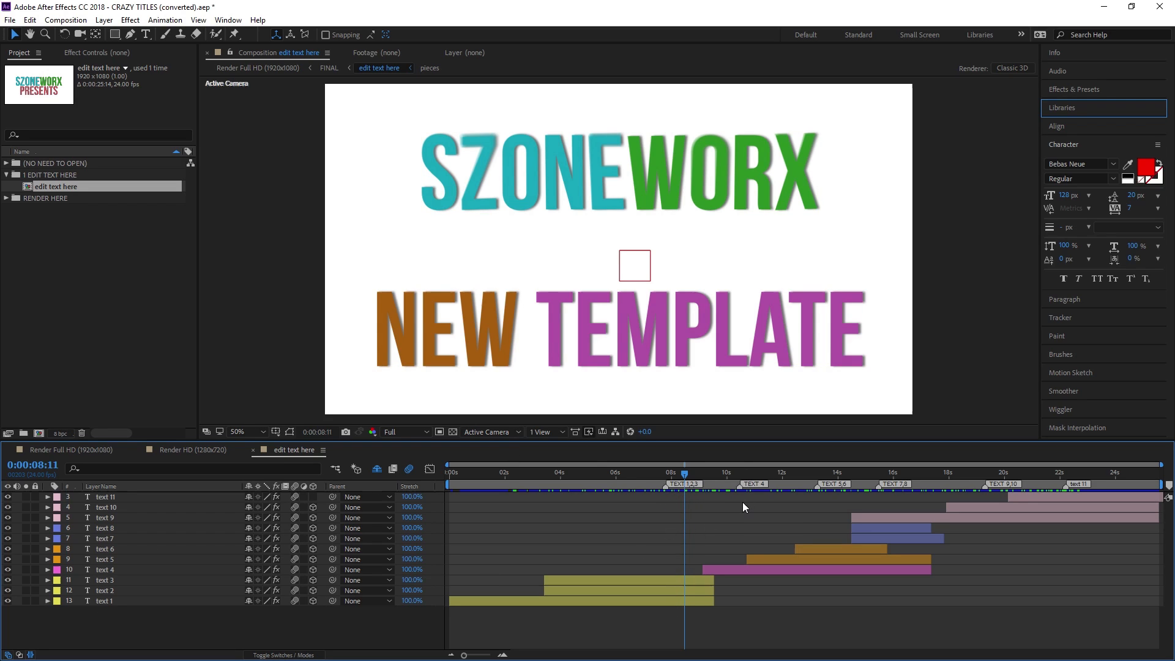
left_click(750, 560)
left_click(730, 567)
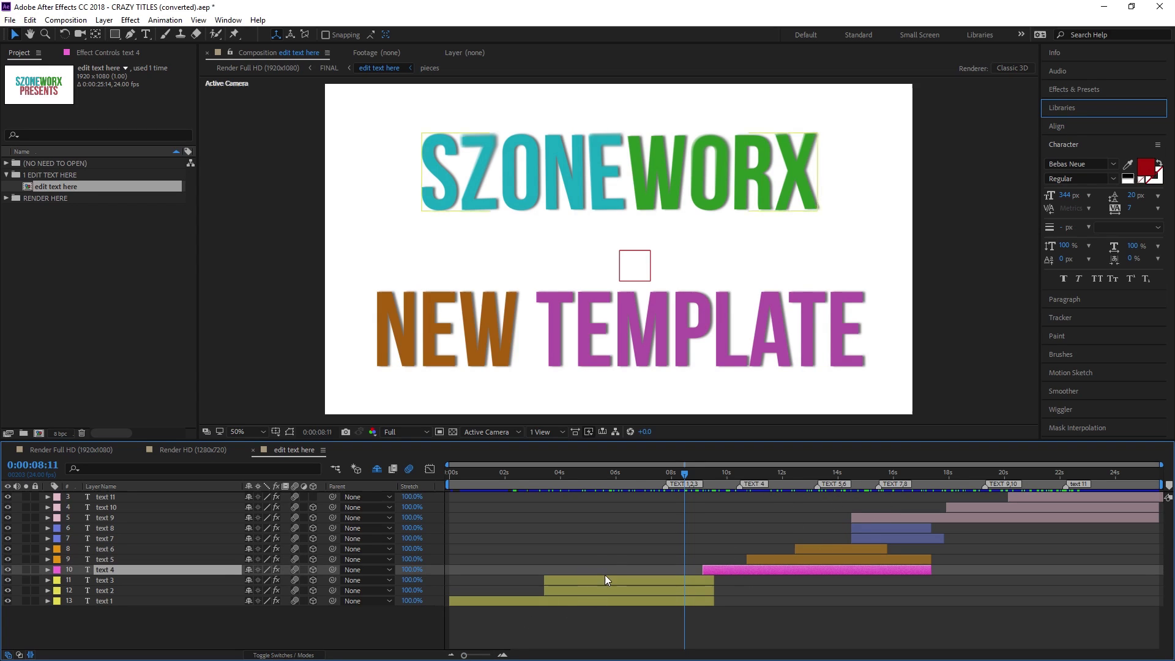
left_click_drag(577, 473, 602, 482)
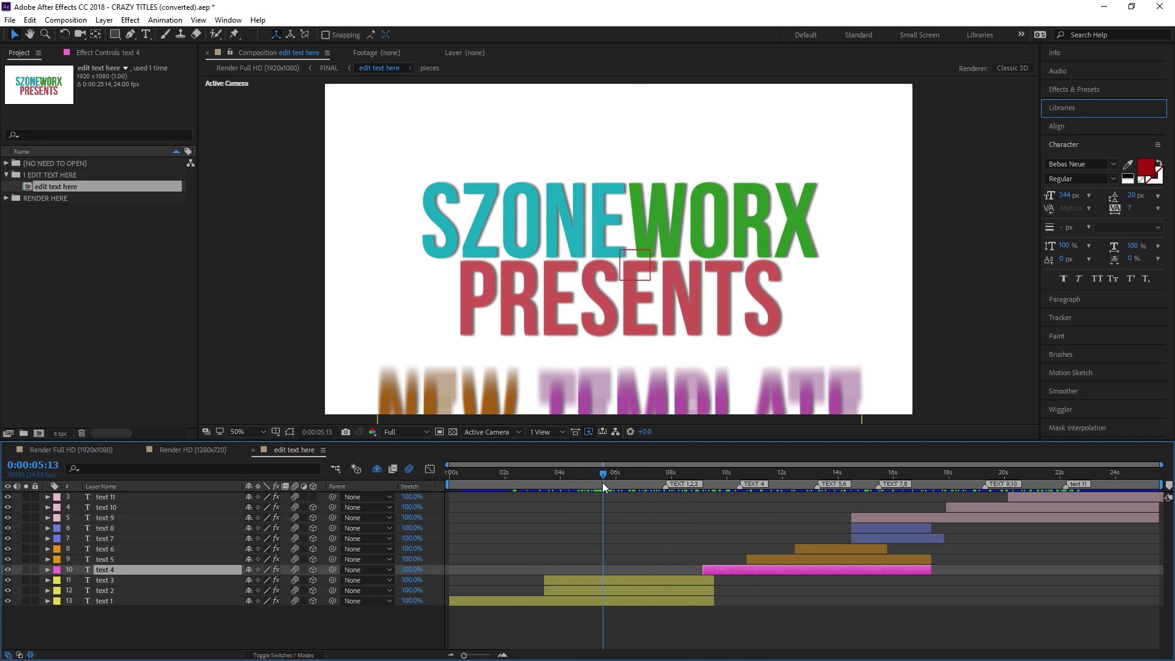
Toggle text 1's visibility to confirm it holds the SZONEWORX title, leaving it visible
left_click(7, 601)
left_click(7, 600)
left_click(7, 600)
left_click(7, 601)
left_click(7, 600)
left_click(7, 601)
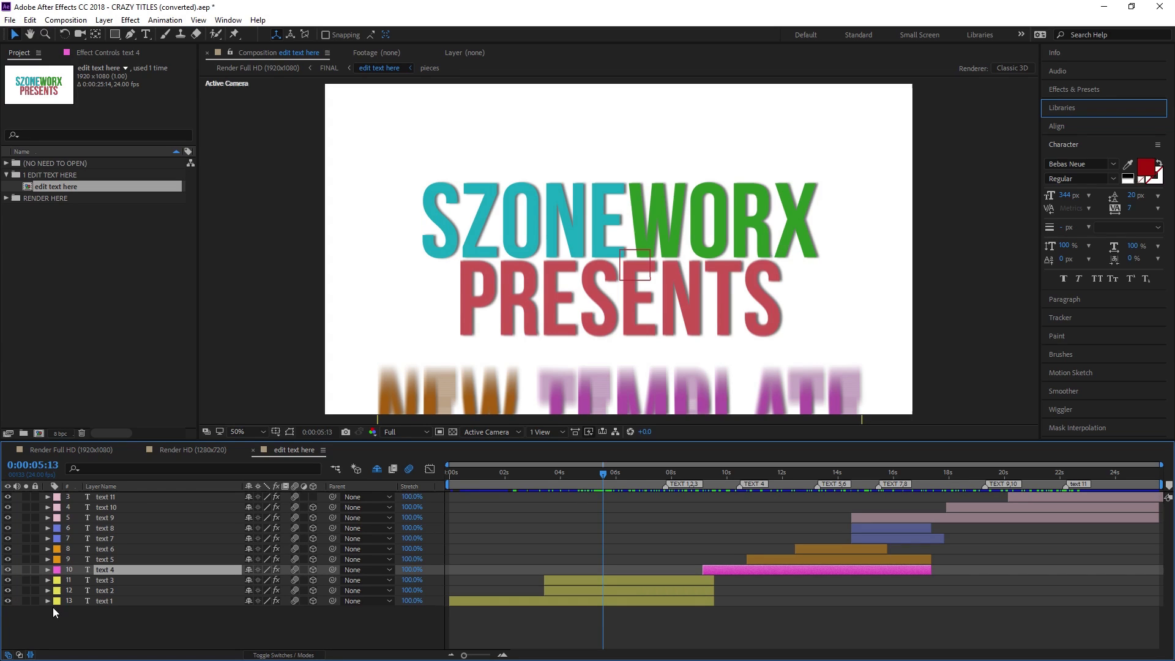
Rename the text 1 layer to 'Get Ready'
left_click(141, 601)
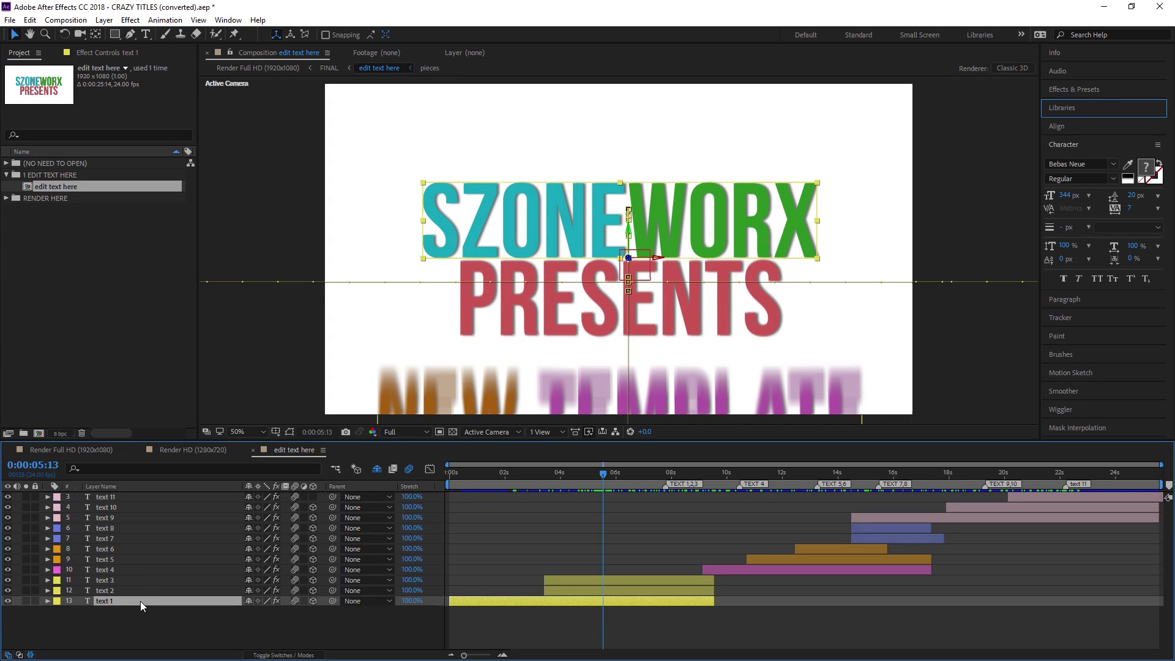
double_click(141, 601)
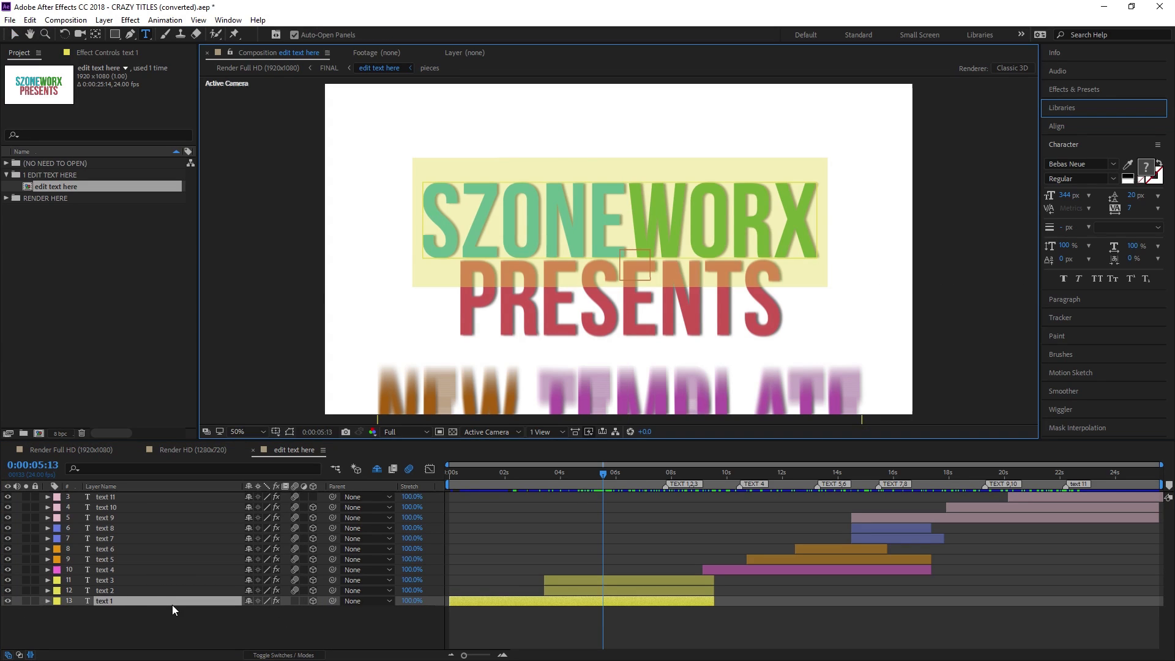
right_click(120, 601)
left_click(245, 592)
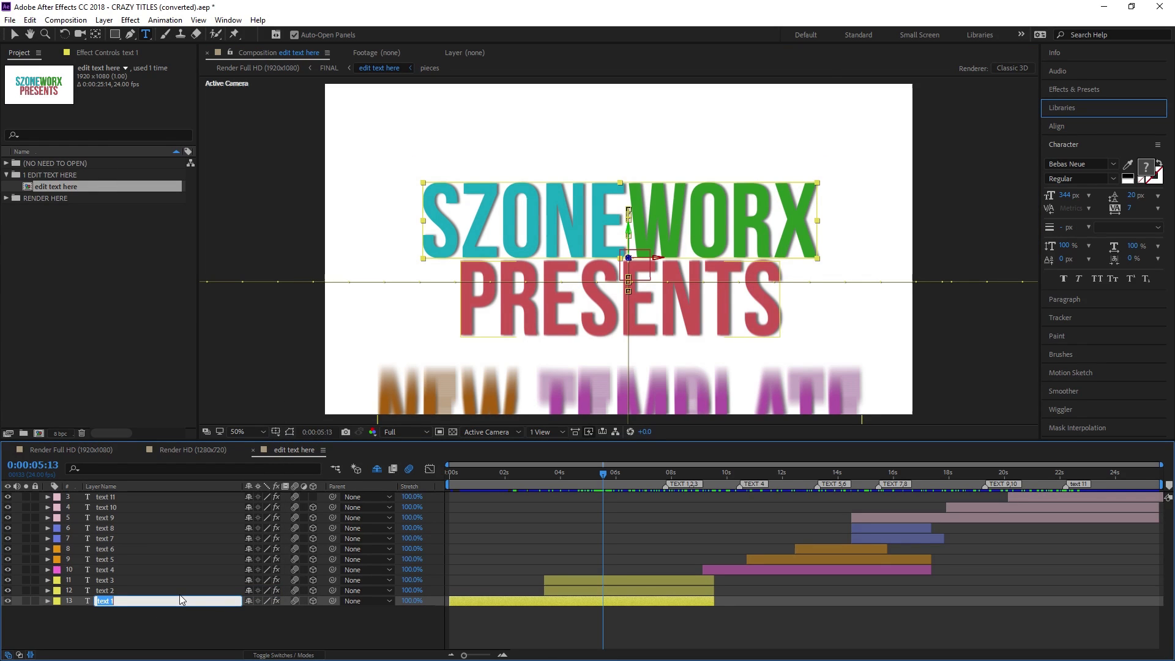
type("Get Ready")
key("Return")
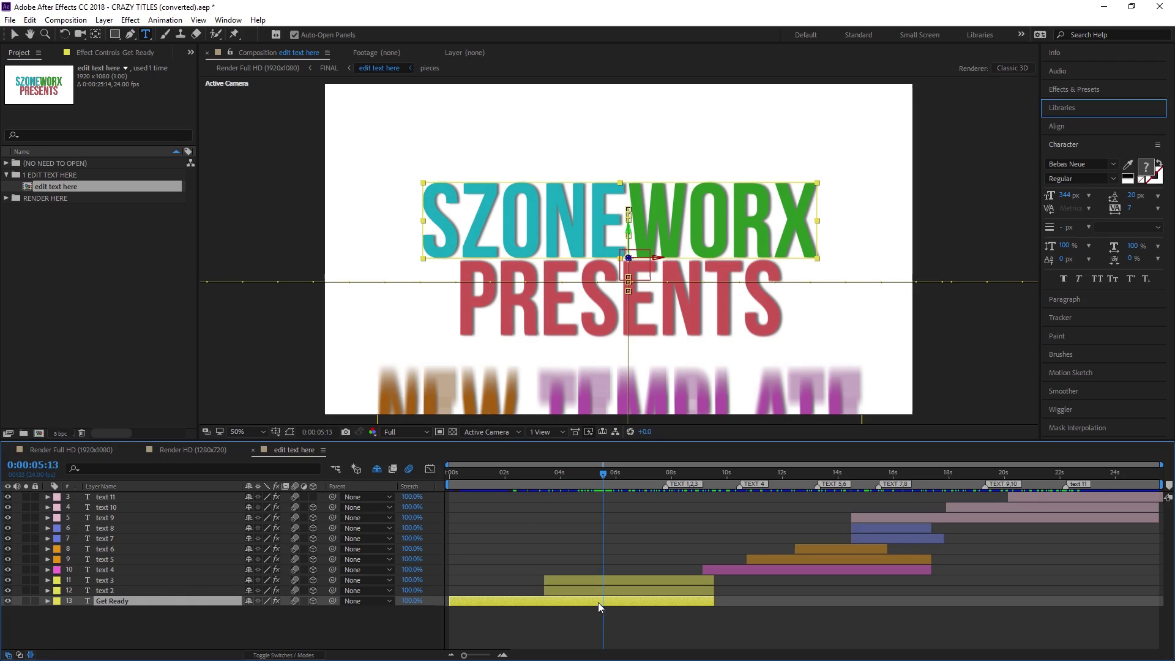
Replace the SZONEWORX title text with GET READY
left_click(611, 475)
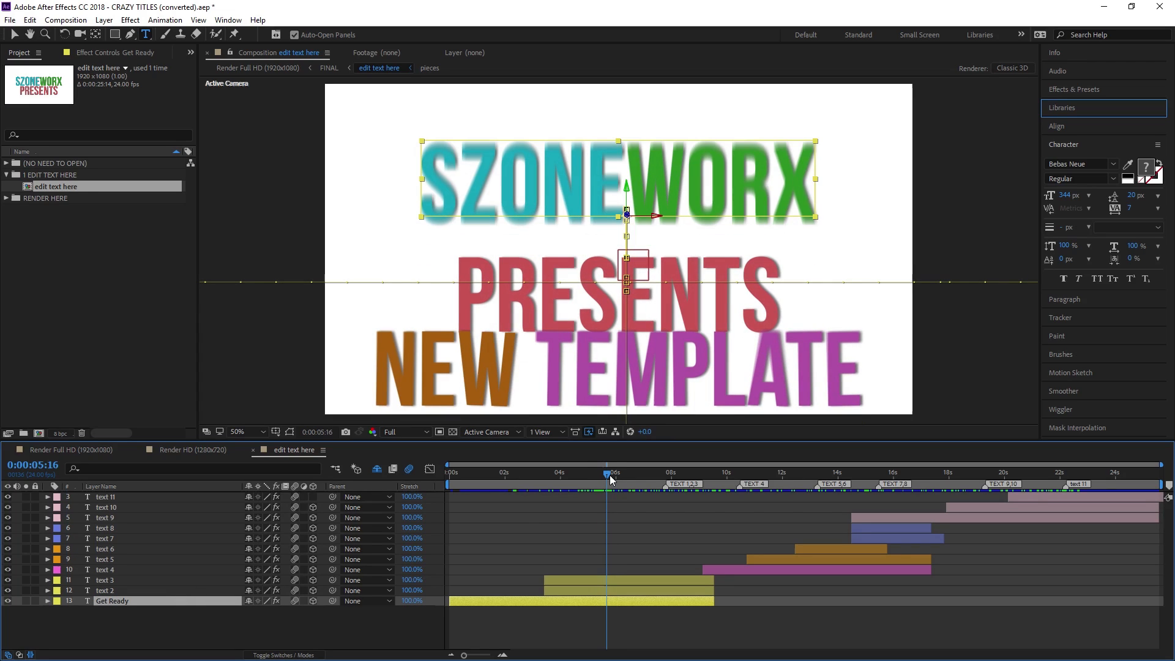
double_click(599, 604)
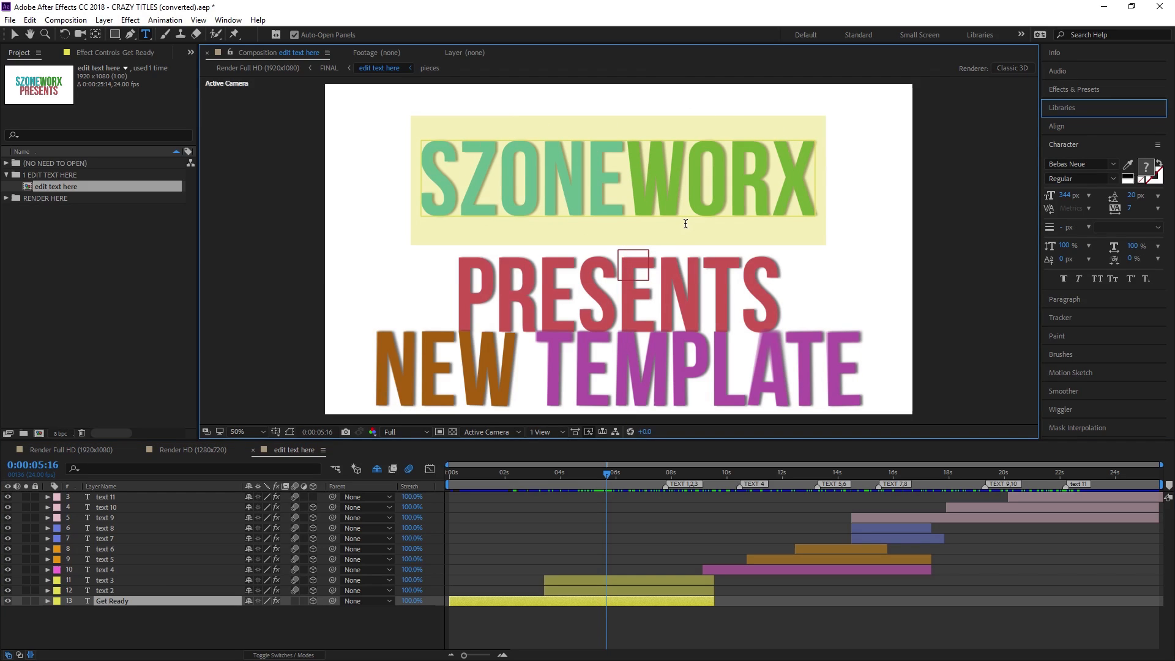
key("BackSpace")
type("GET READY")
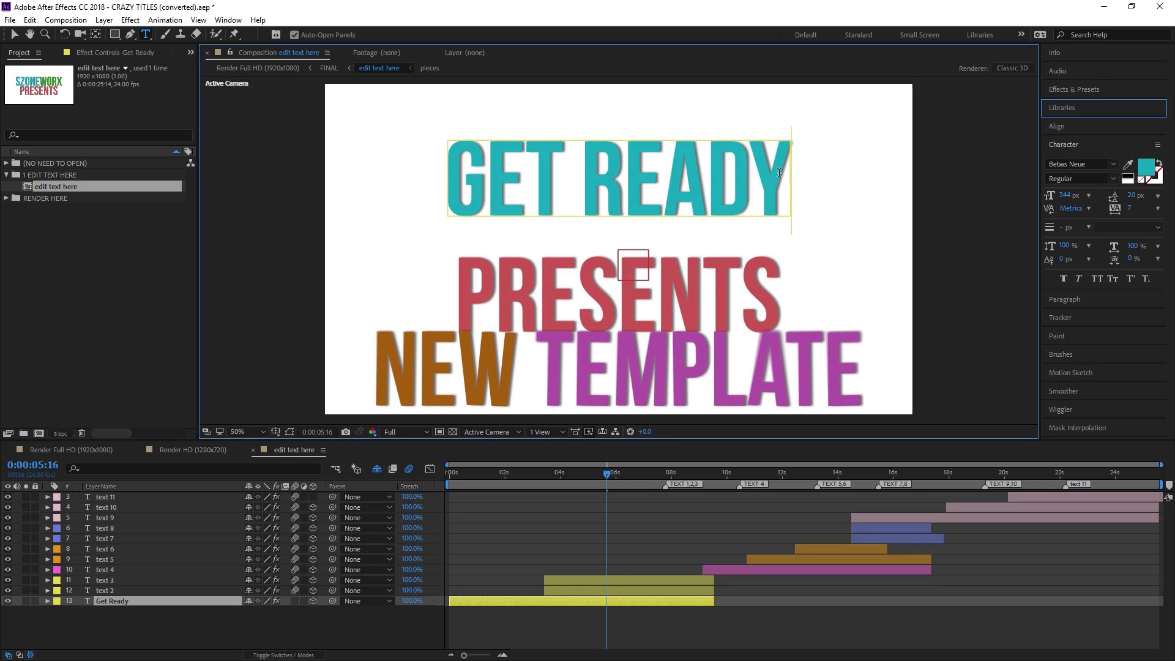
Change the GET READY text fill colour to a bright red
left_click_drag(768, 180, 461, 178)
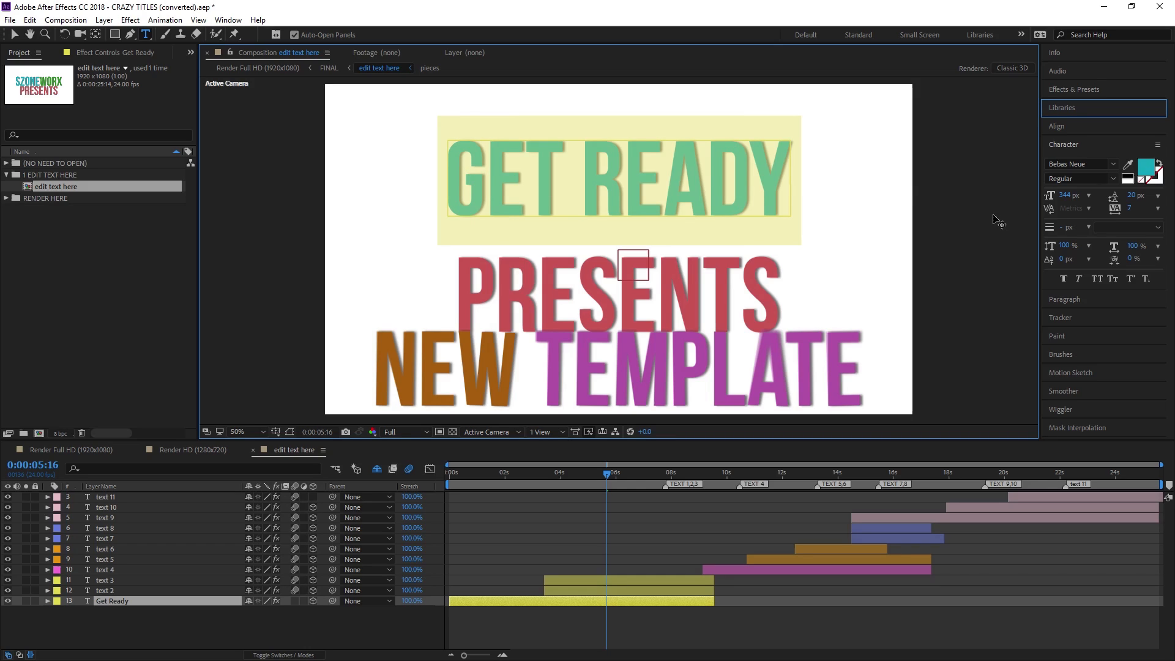
left_click(1152, 165)
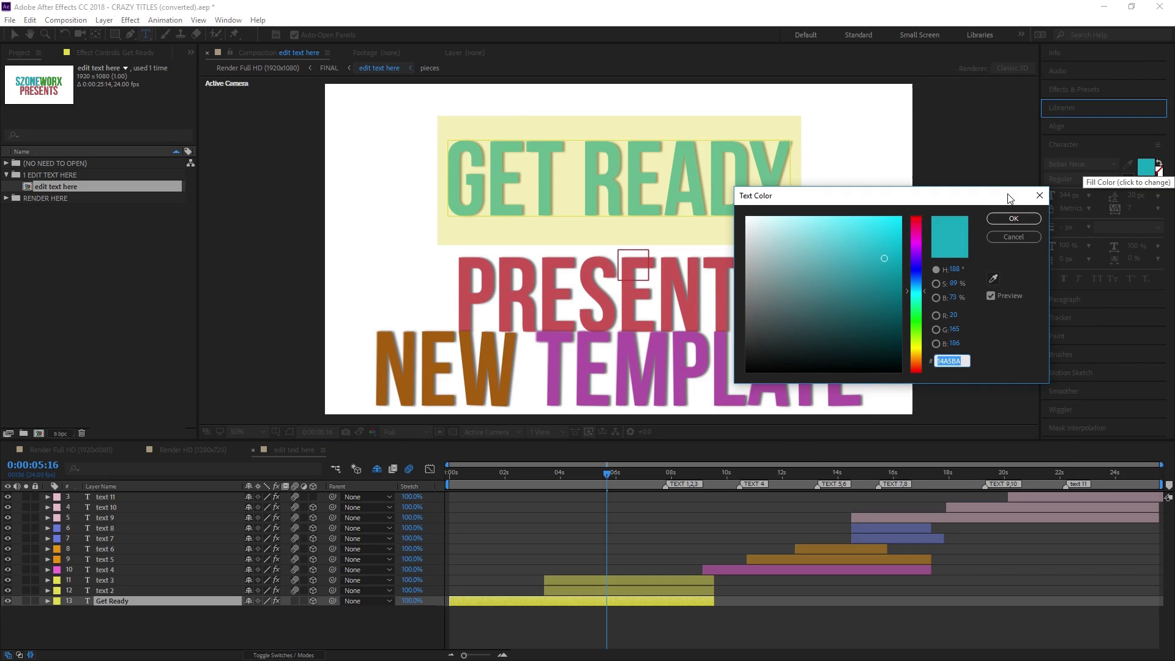
left_click(916, 221)
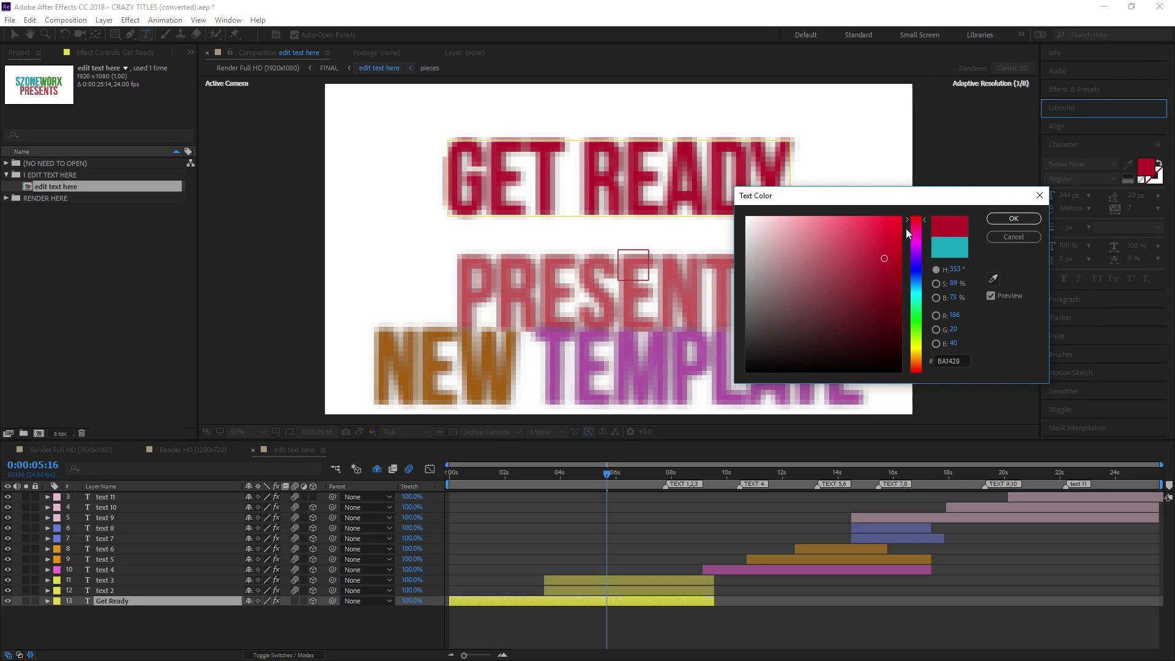
left_click(898, 223)
left_click(1013, 219)
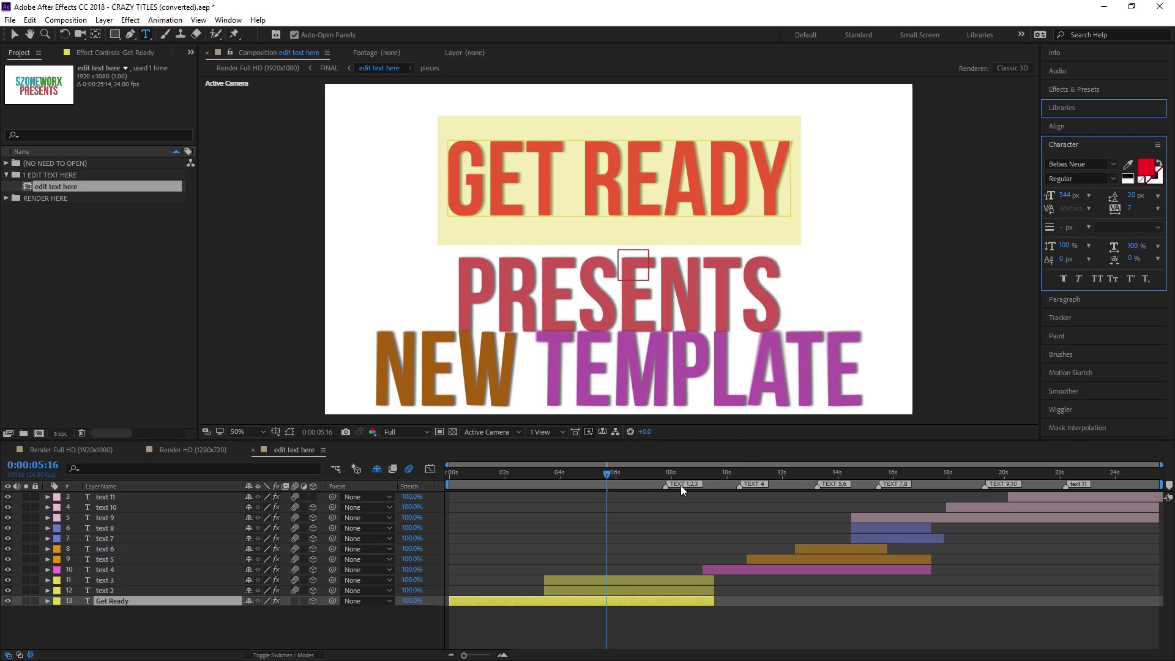
left_click(96, 590)
Rename the text 2 layer to 'to laugh' and retype its title as TO LAUGH
right_click(94, 589)
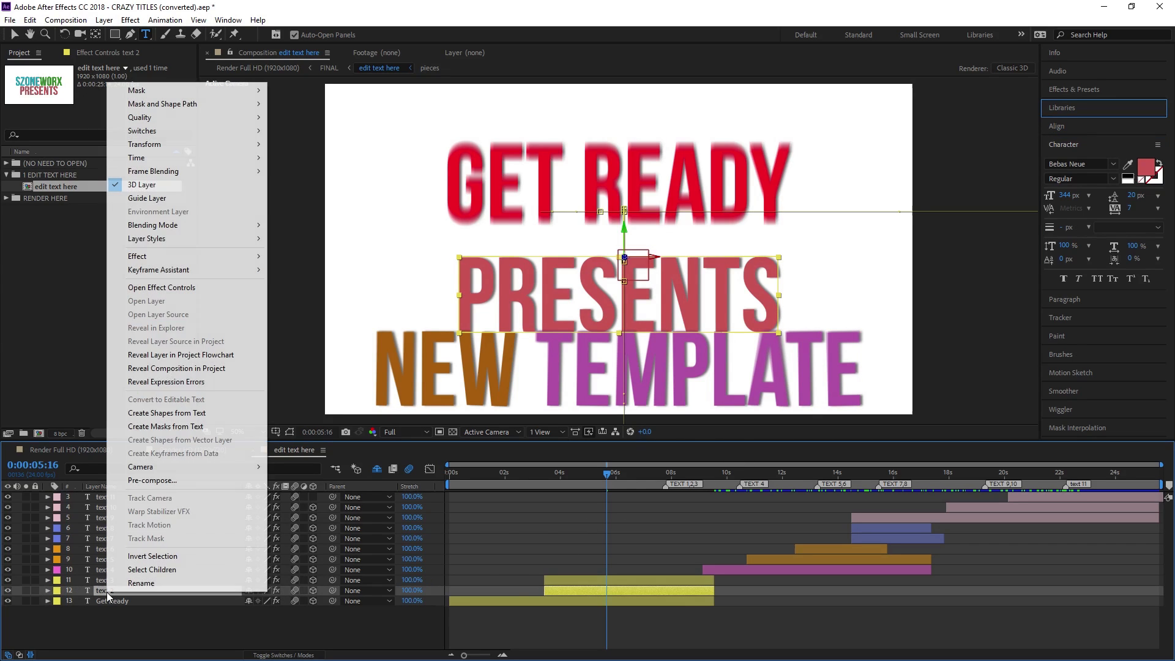
left_click(123, 584)
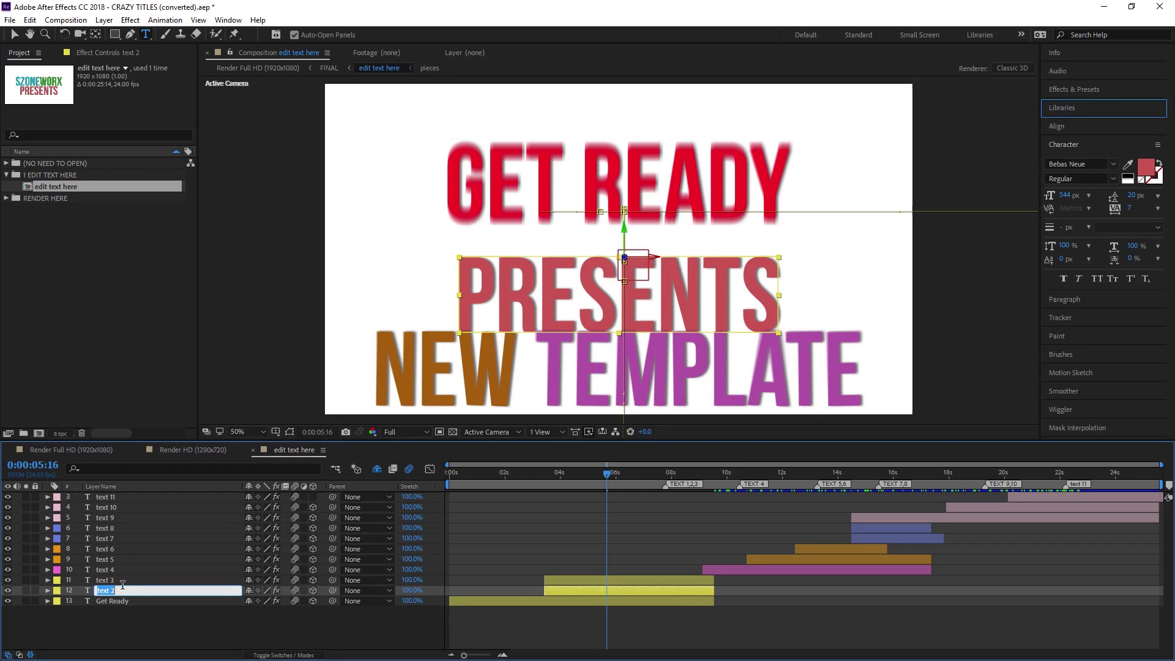
type("to laugh")
key("Return")
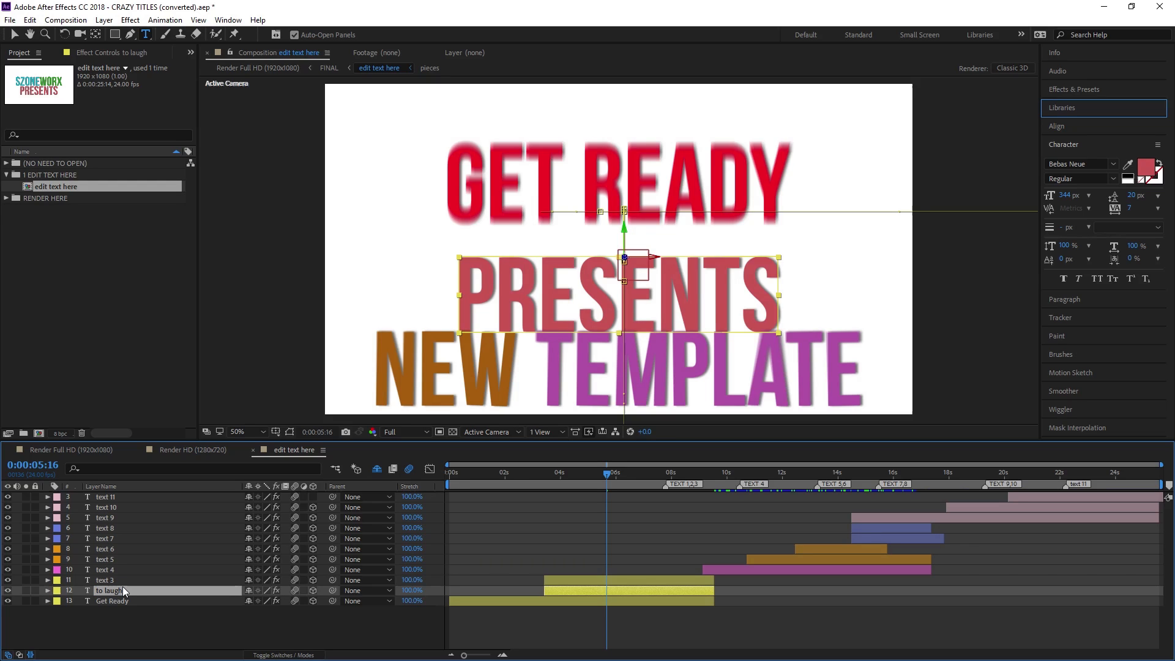
right_click(629, 588)
left_click(630, 593)
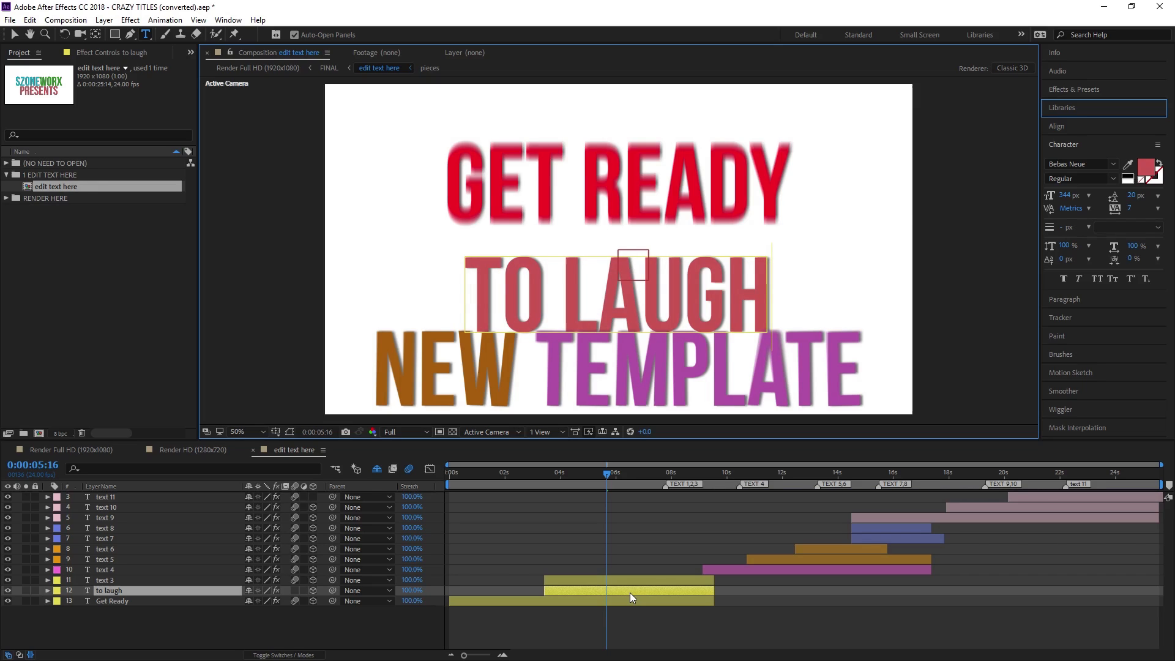
key("KP_Enter")
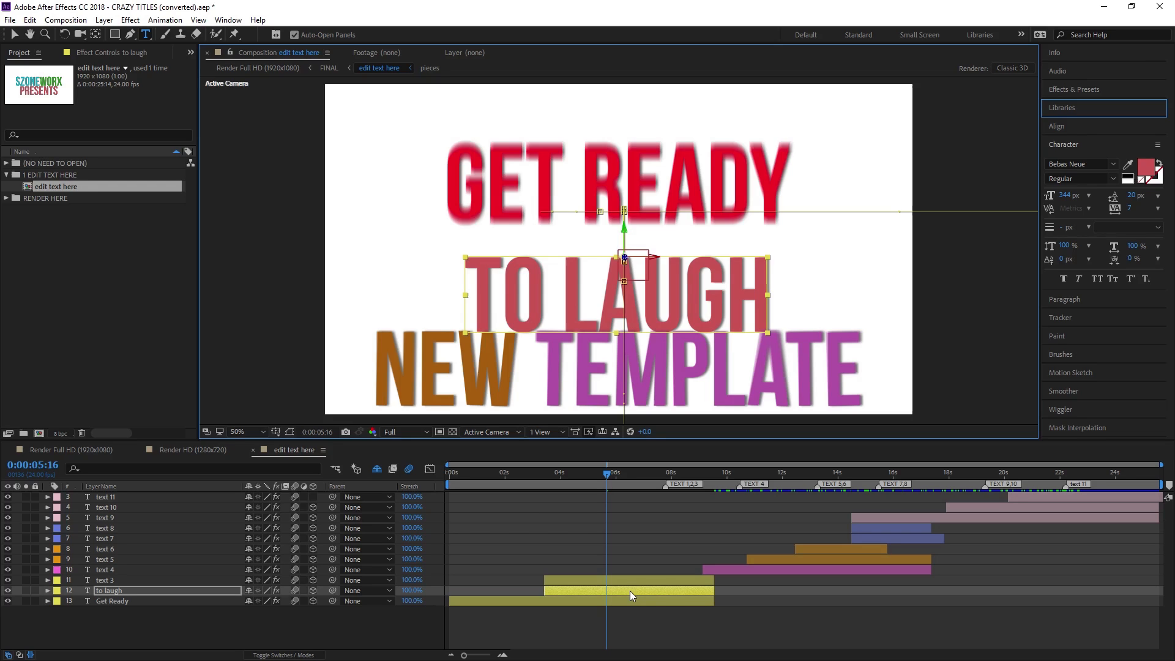
Change the TO LAUGH text fill colour to blue
double_click(611, 590)
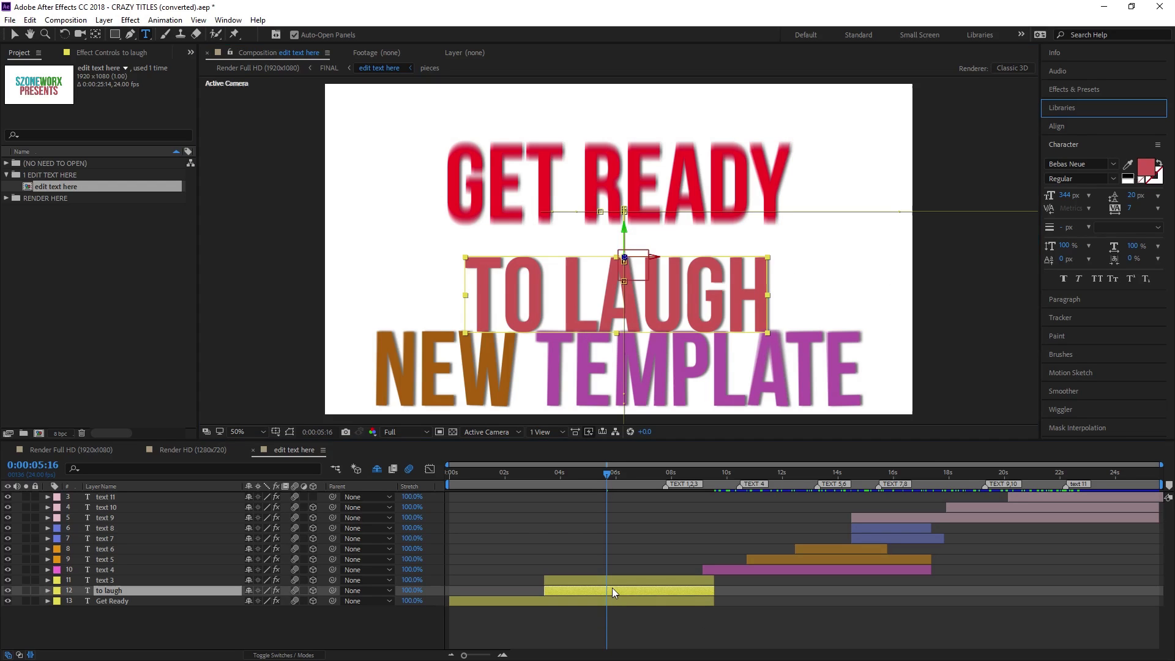
left_click(1146, 167)
left_click_drag(916, 278, 882, 225)
left_click(1014, 219)
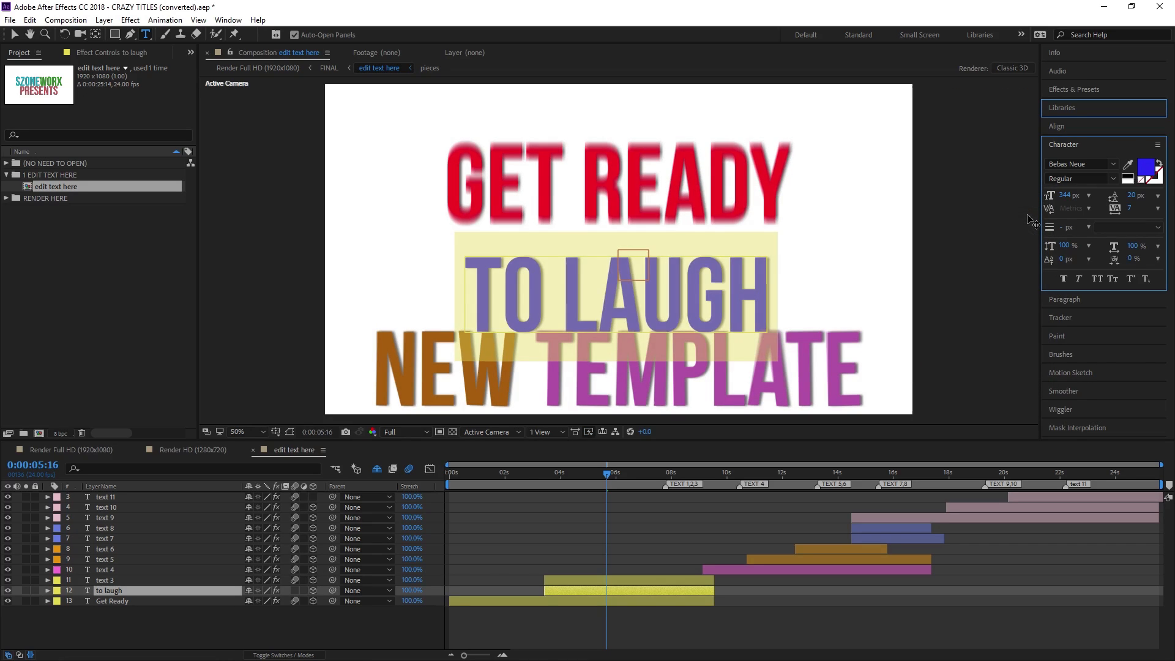
left_click(105, 579)
right_click(132, 580)
Rename the text 3 layer to 'til it hurts'
left_click(147, 571)
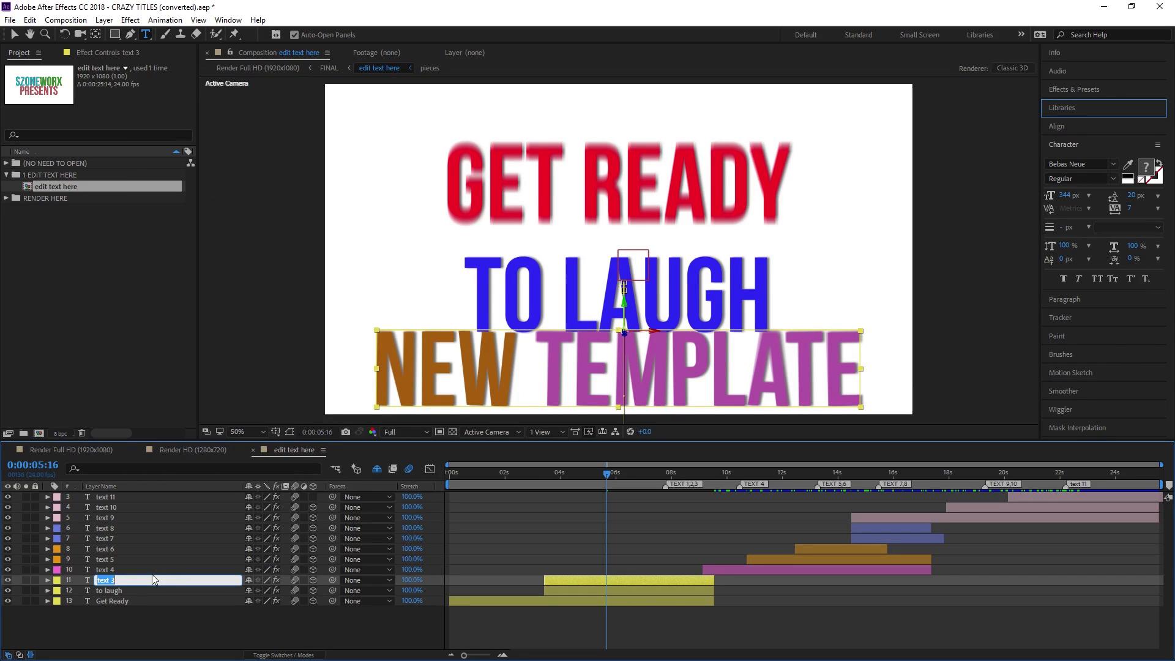
type("titl")
type("t hurts")
key("Return")
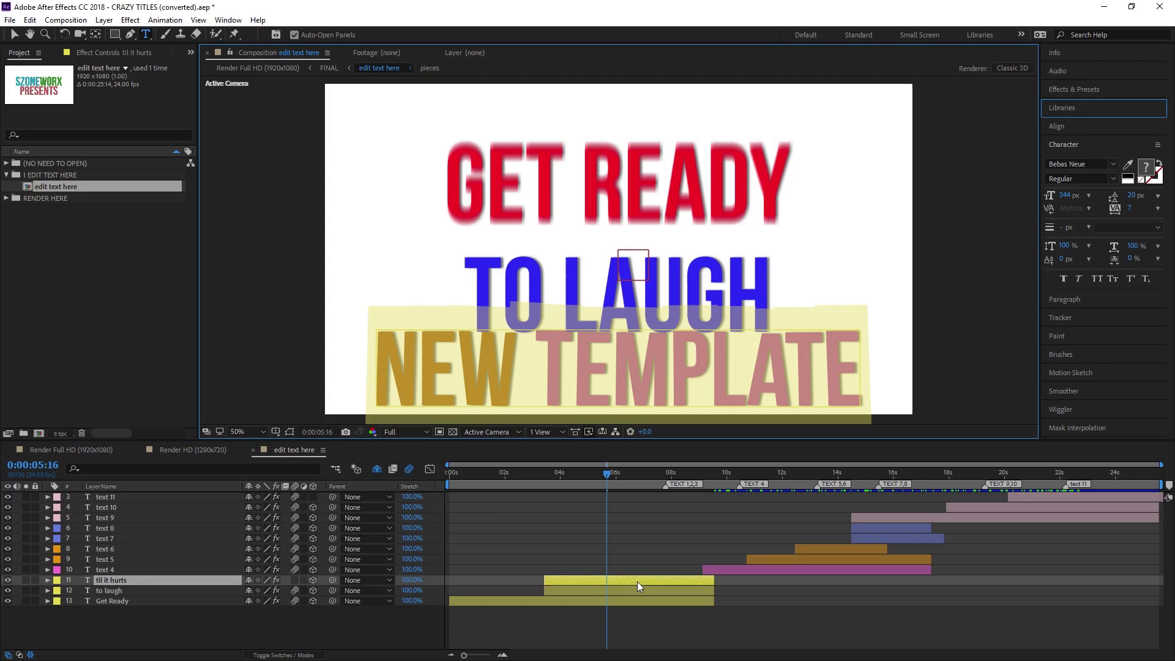
Retype the NEW TEMPLATE title as TIL IT HURTS and rewind near the start
type("til it hu")
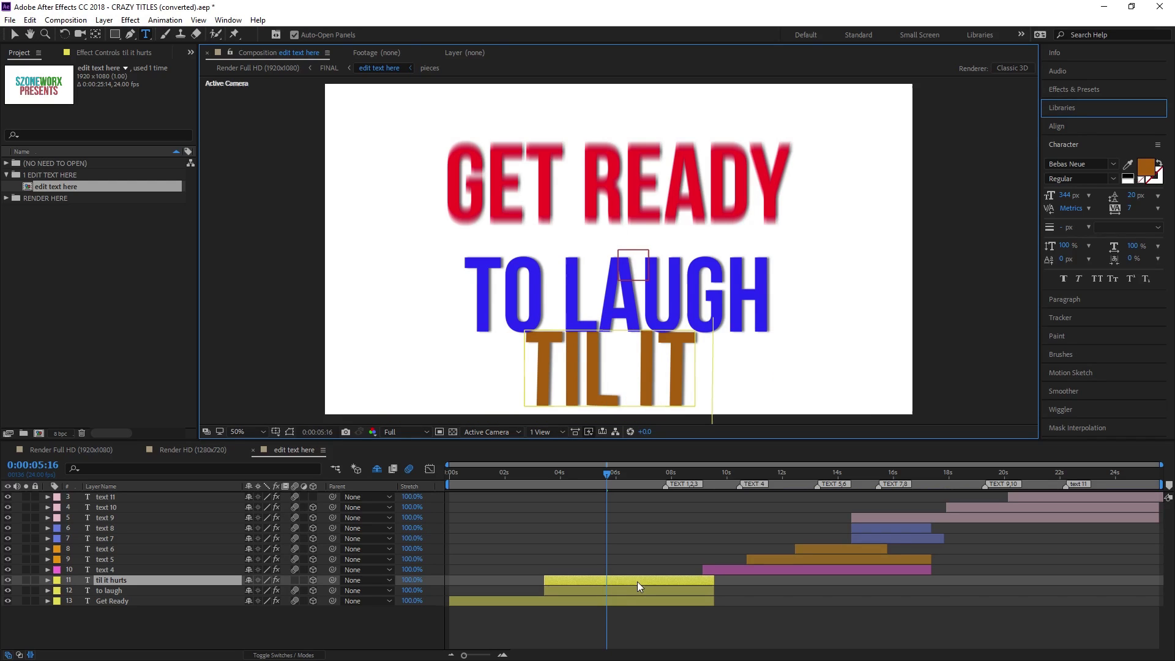
key("BackSpace")
key("BackSpace")
type("hurts")
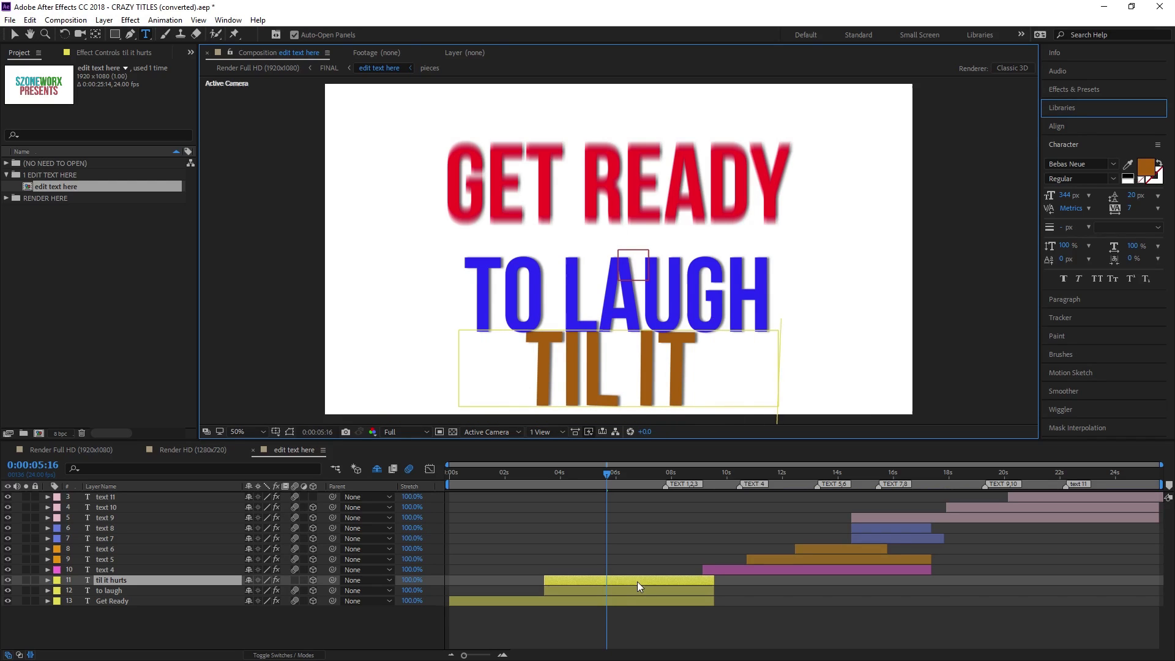
left_click(638, 582)
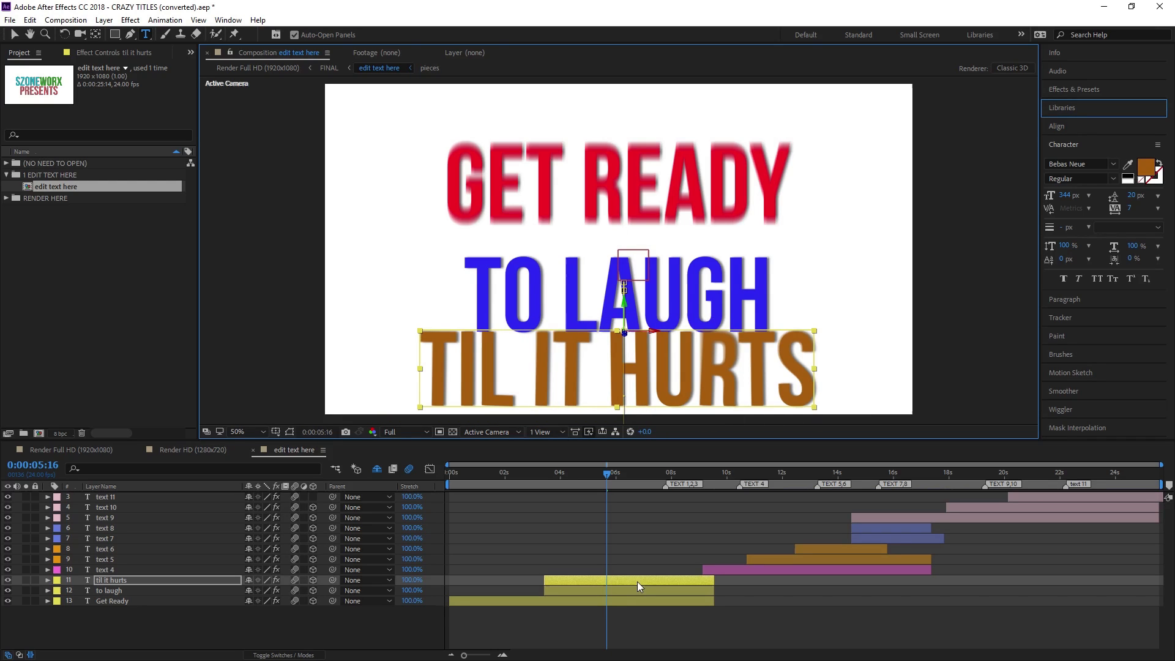
left_click_drag(590, 473, 515, 476)
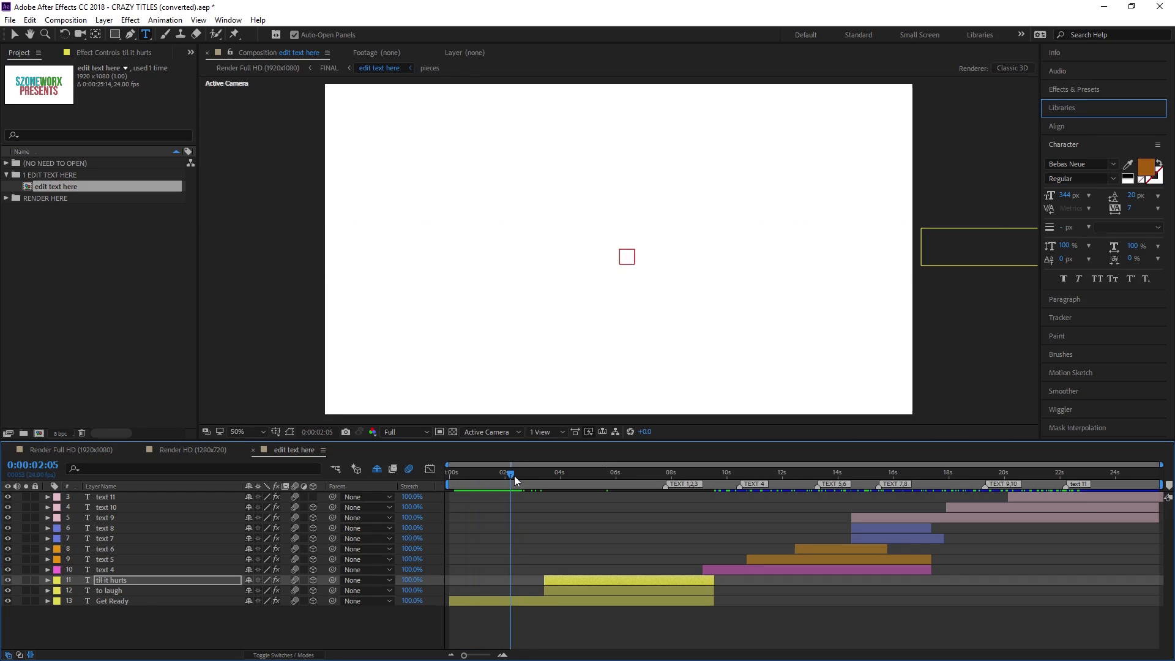
Move the Get Ready layer's in-point to 0:00:02:05 and scrub ahead to preview the titles
left_click_drag(452, 602, 512, 600)
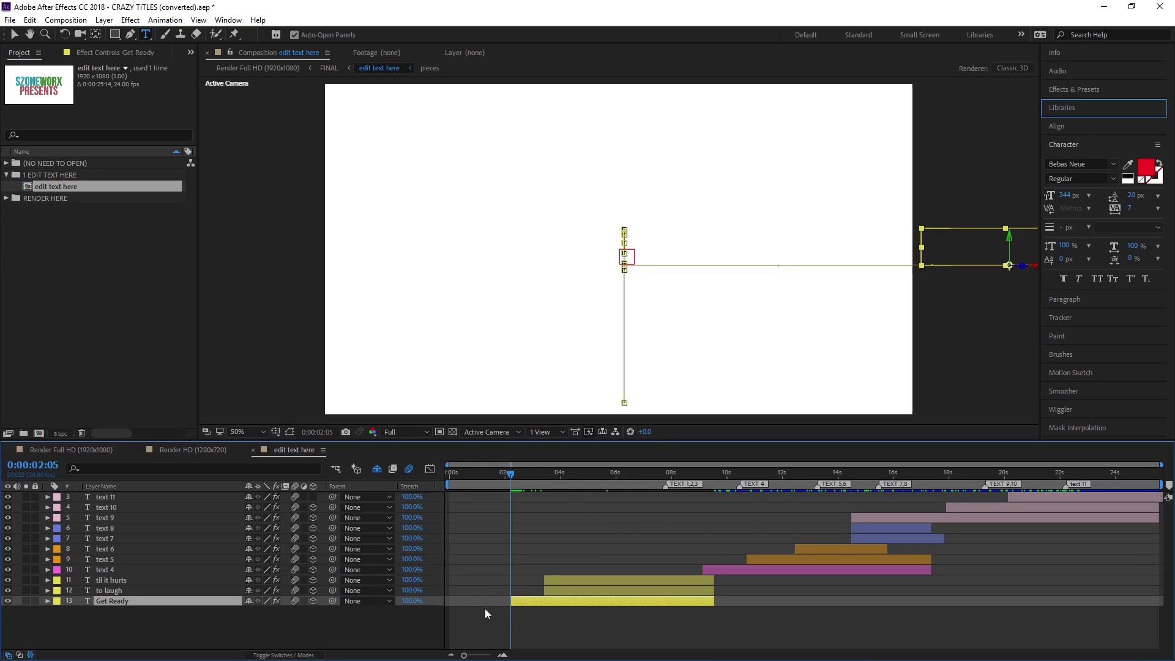
left_click_drag(588, 473, 725, 508)
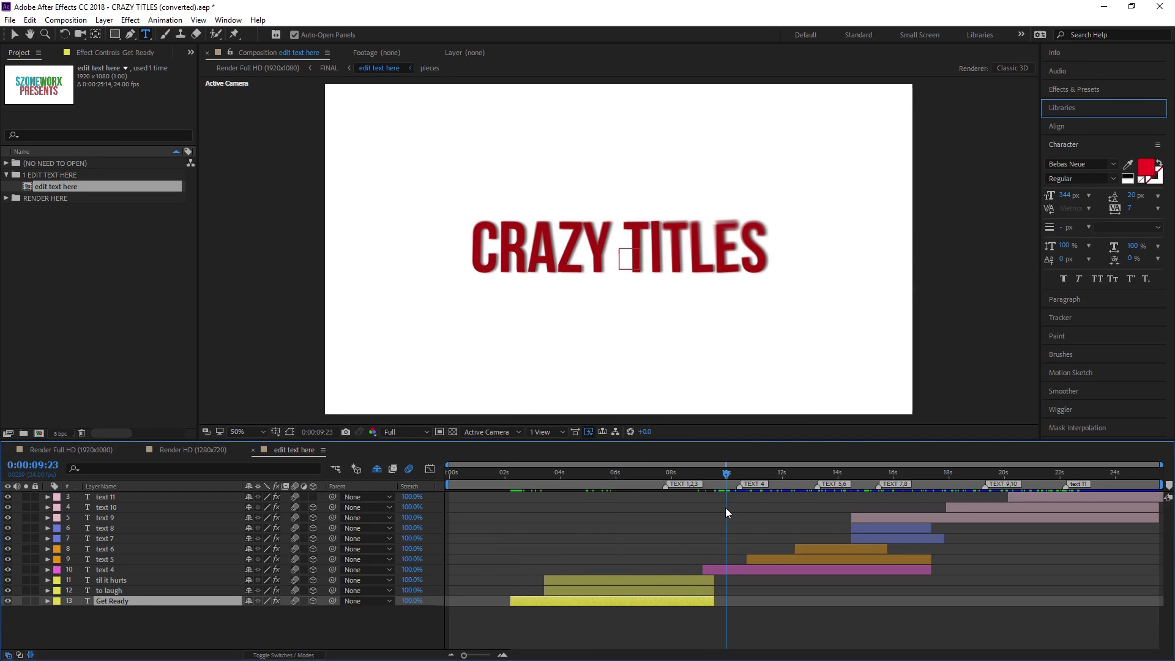
Retype the text 4 title from CRAZY TITLES to THURSDAYS in teal blue 0E84A6
left_click(728, 570)
double_click(726, 570)
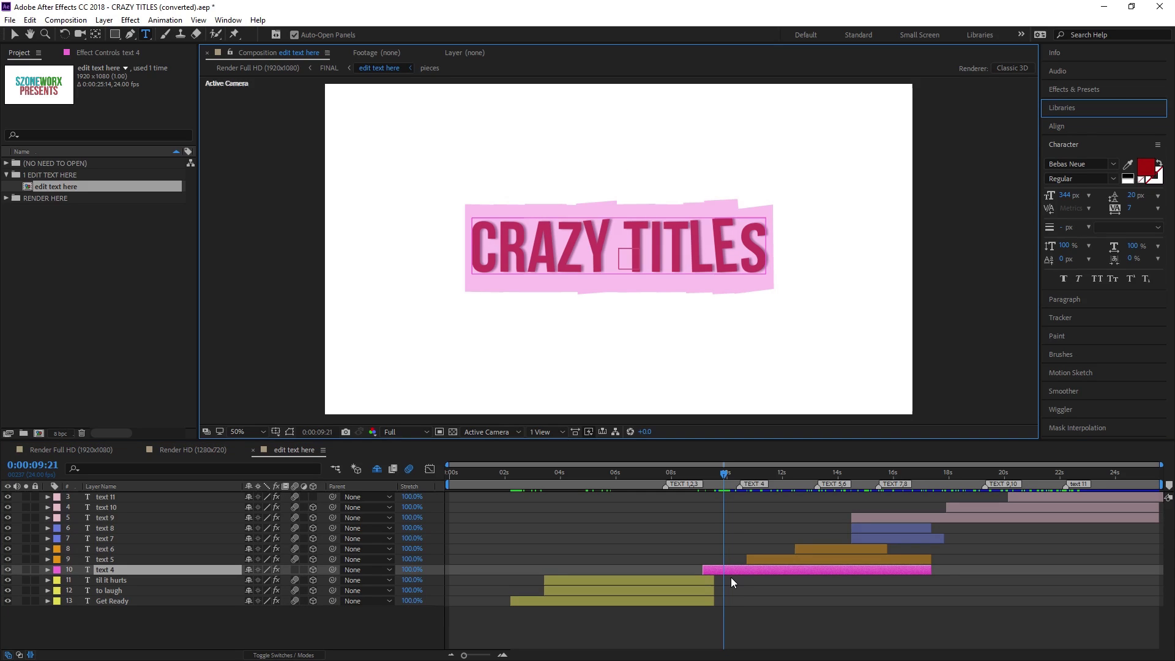
type("THURC")
key("BackSpace")
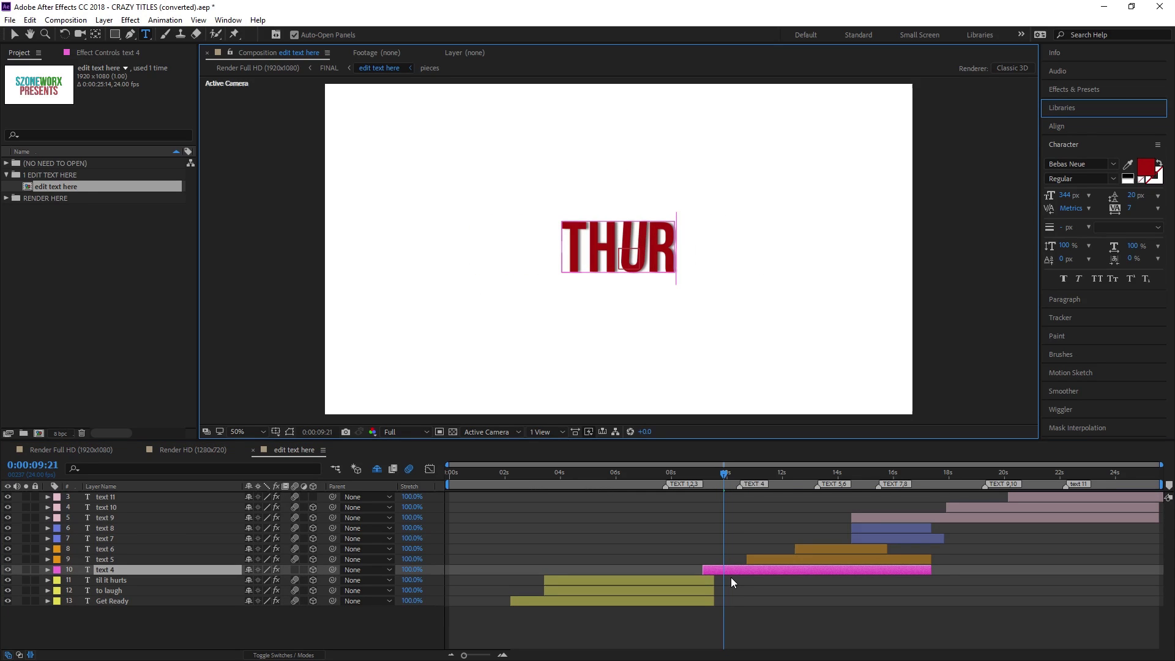
type("SDAYS")
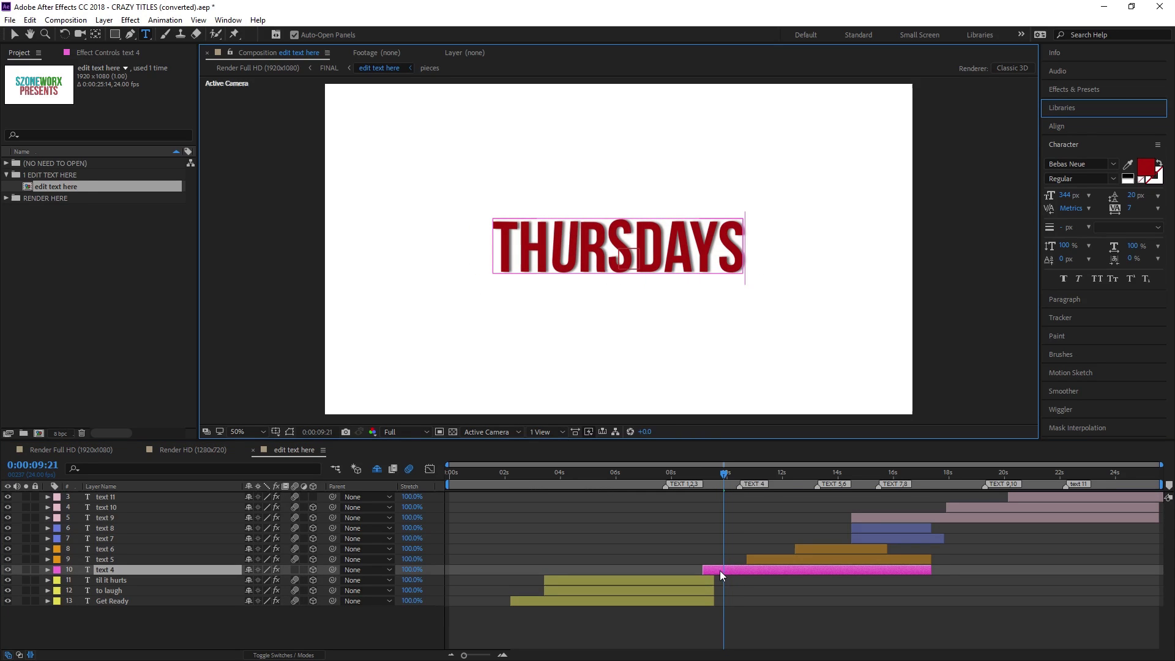
key("ctrl+a")
left_click(1150, 170)
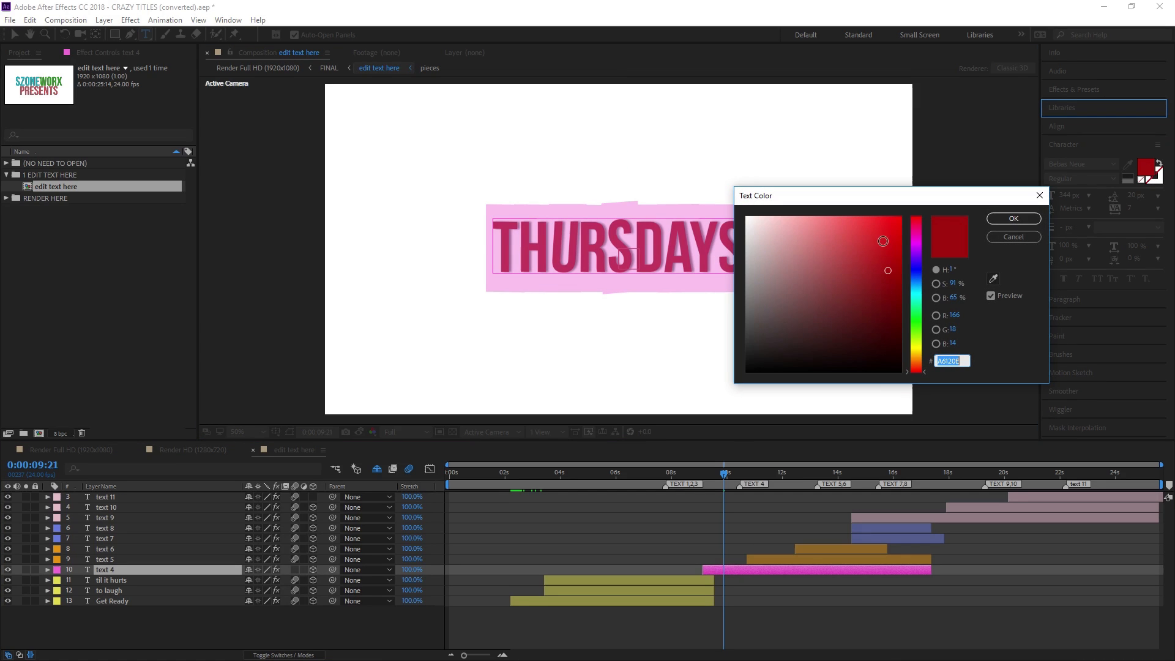
left_click_drag(916, 285, 920, 288)
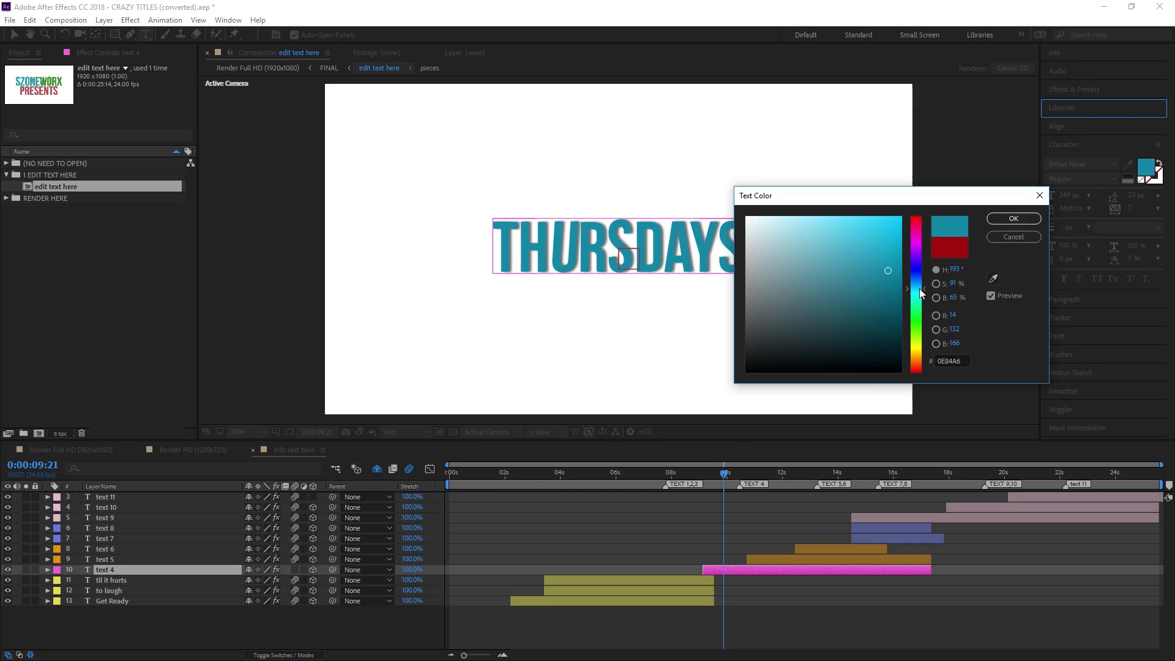
left_click(1022, 221)
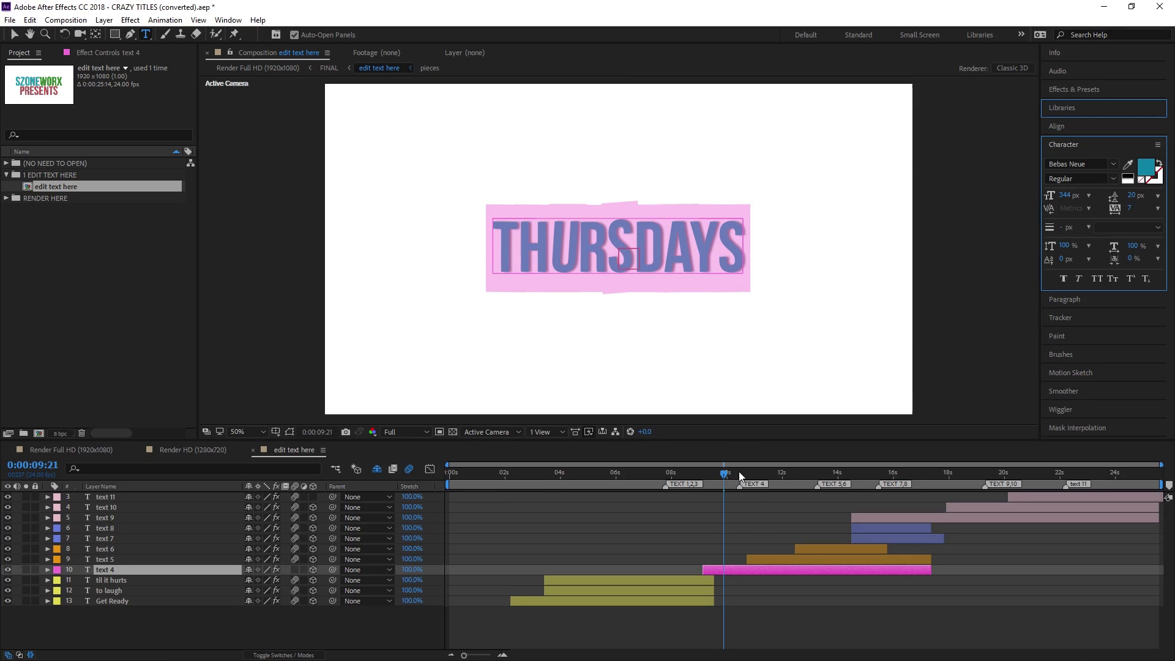
Rename the text 4 layer to 'thrusdays' and scrub ahead to the next title
right_click(116, 569)
left_click(153, 632)
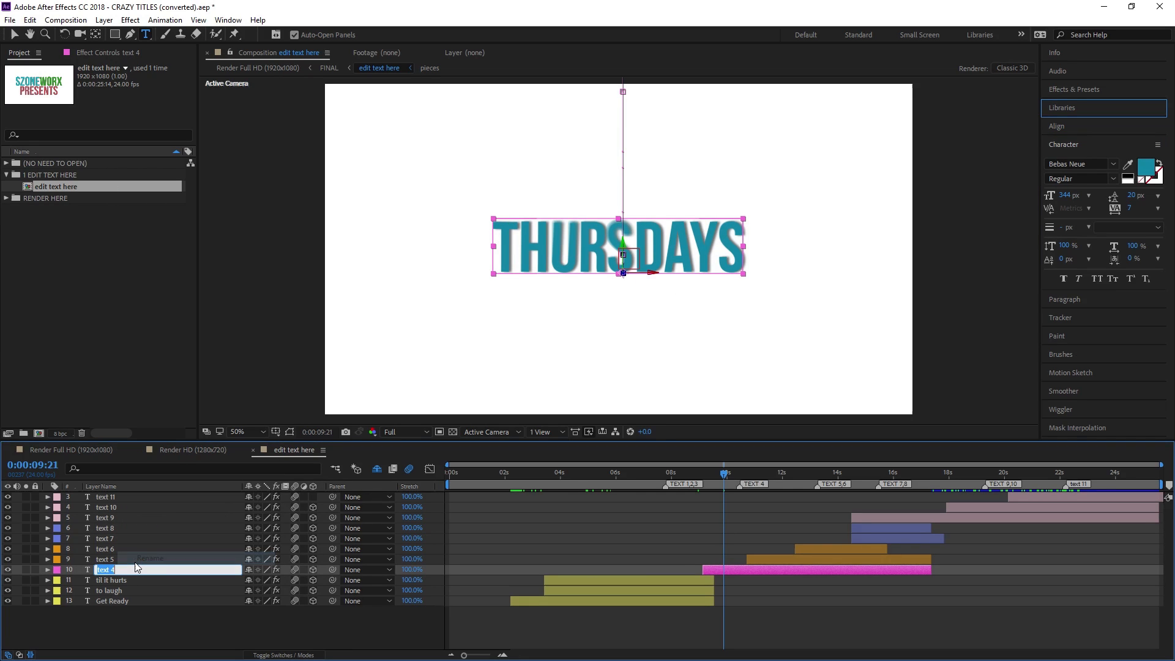
type("thrusdays")
key("Return")
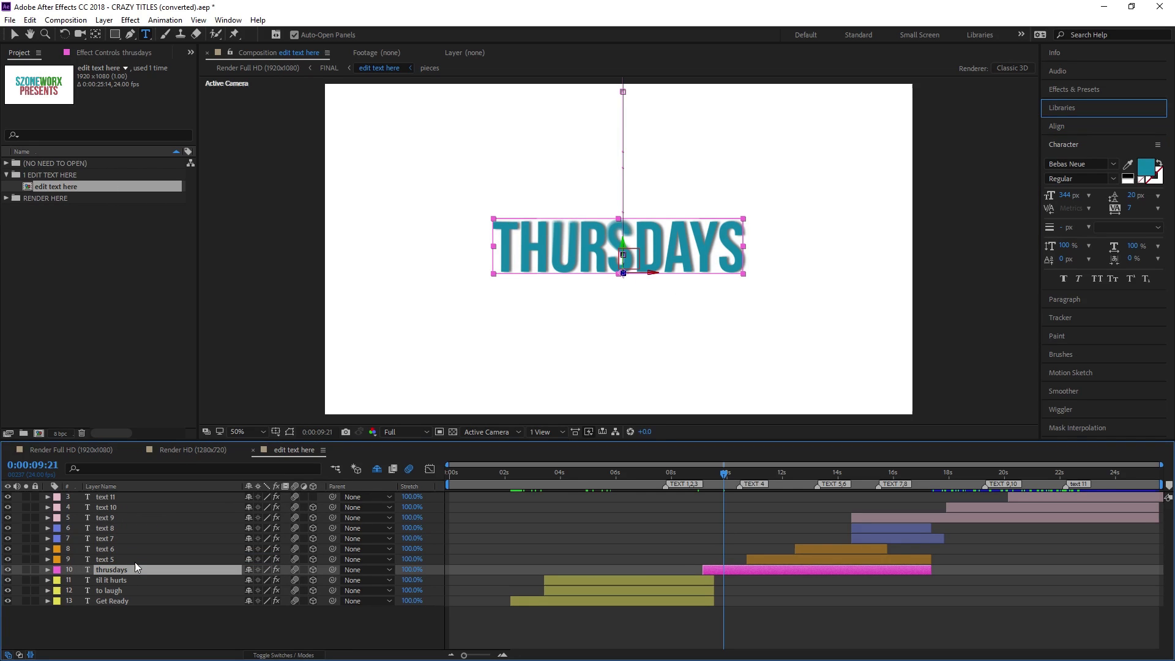
left_click_drag(731, 475, 763, 485)
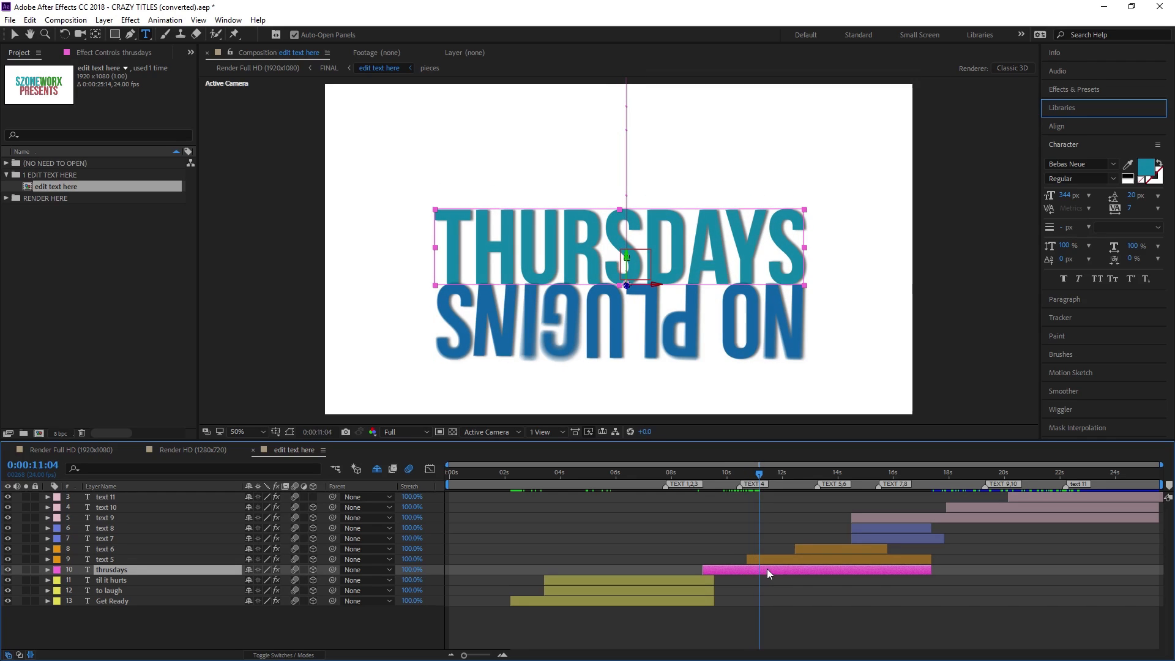
Select the text 5 layer and scrub ahead to check the 5PM PACIFIC title
left_click(768, 560)
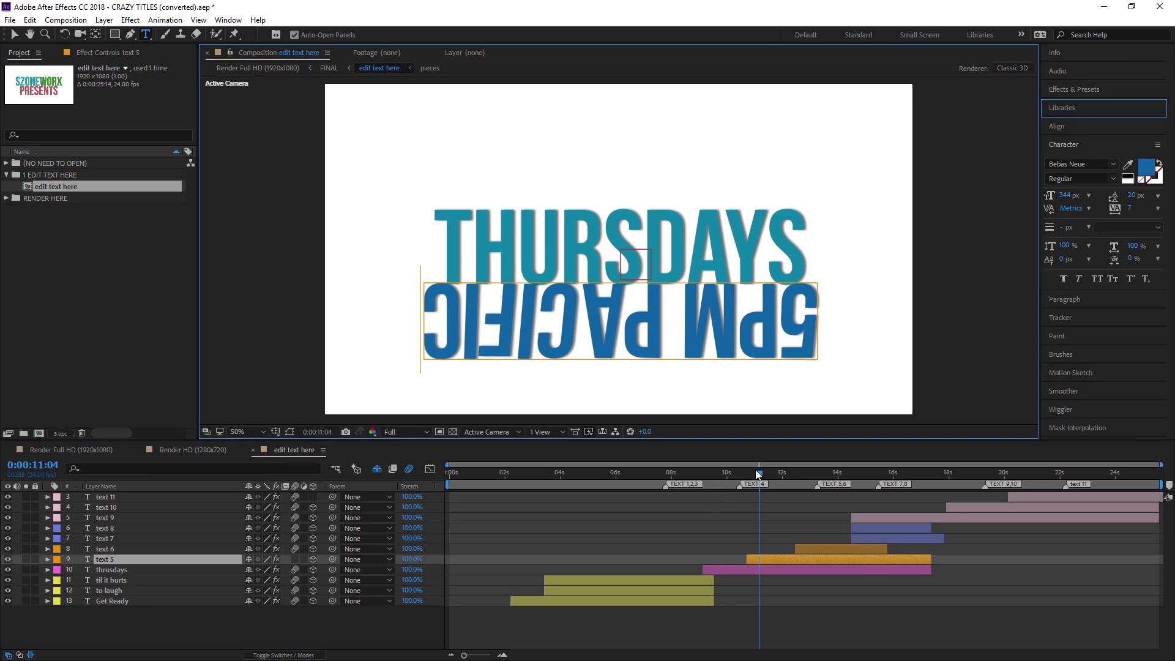
left_click_drag(759, 476, 817, 480)
Replace the text 6 title's REQUIRED with USUALLY
left_click(831, 546)
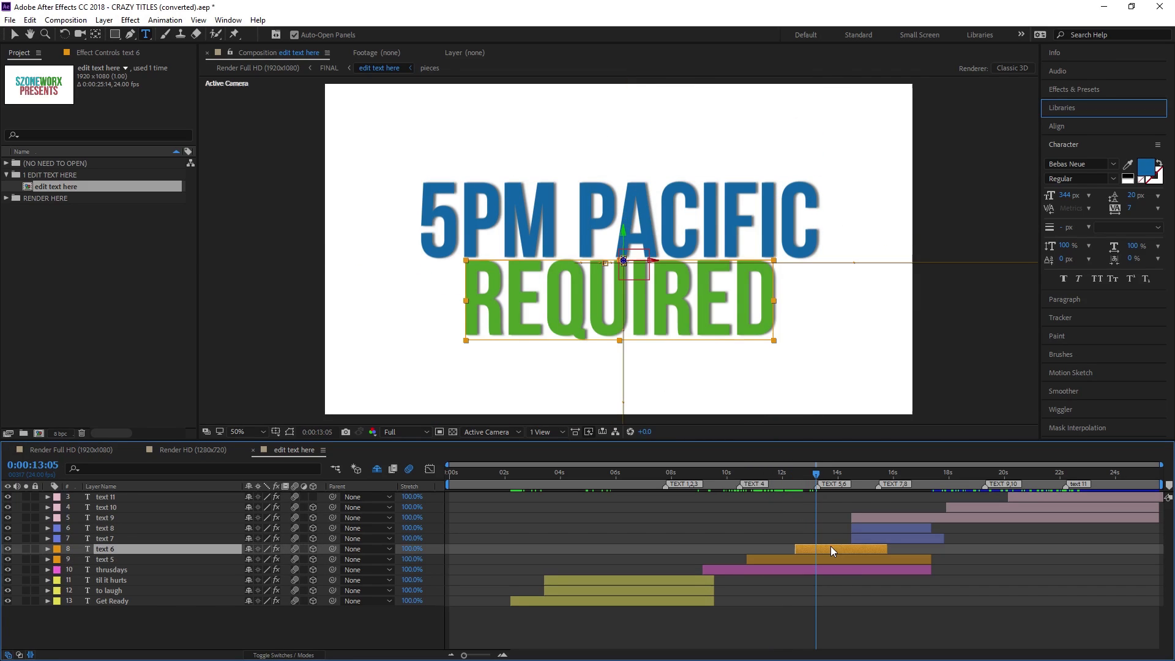
left_click_drag(832, 545, 841, 548)
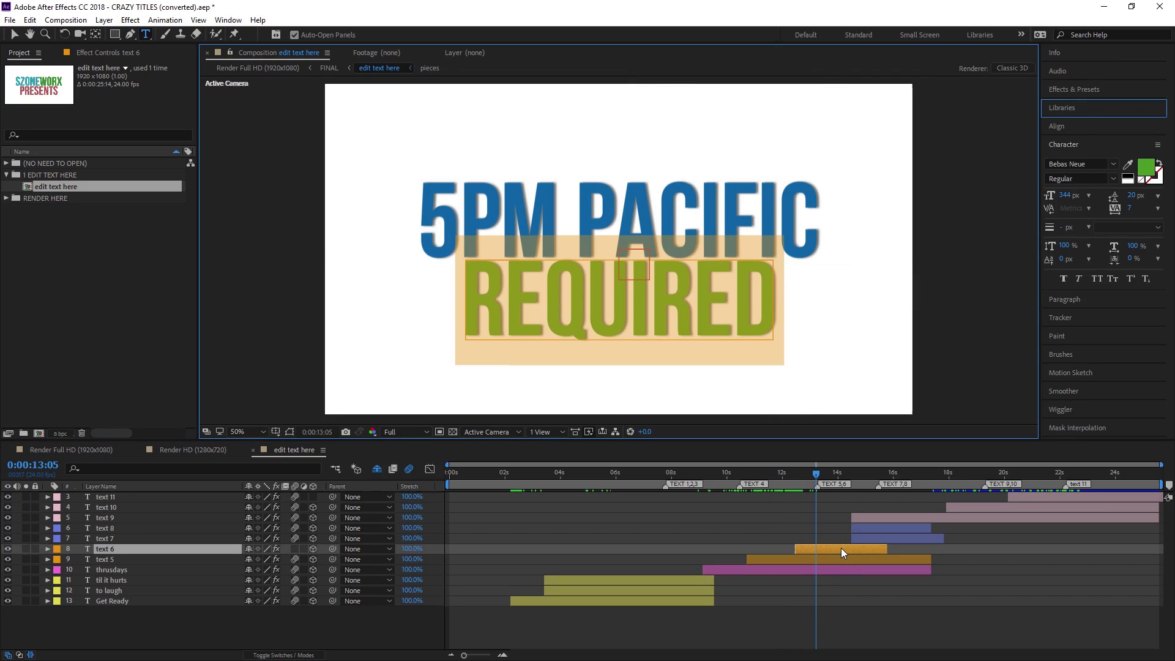
type("USUALLY")
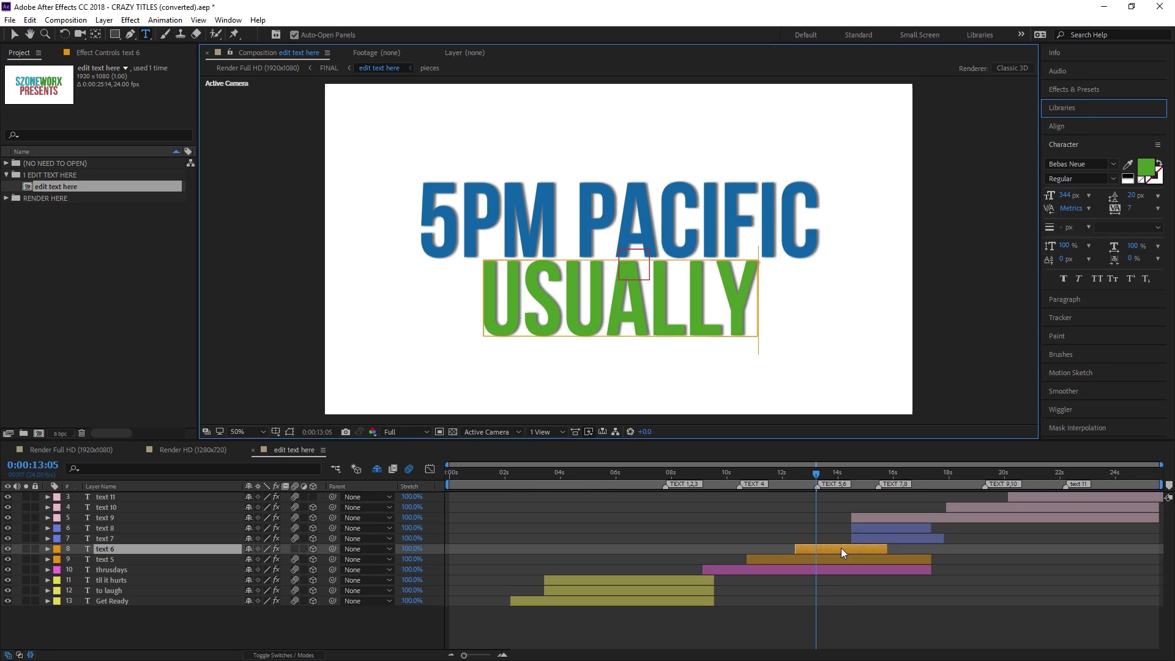
Recolor the word USUALLY from green to red
double_click(743, 316)
left_click(1146, 166)
mouse_move(921, 224)
left_mouse_down()
mouse_move(871, 216)
mouse_move(901, 239)
left_mouse_up()
left_click(1014, 219)
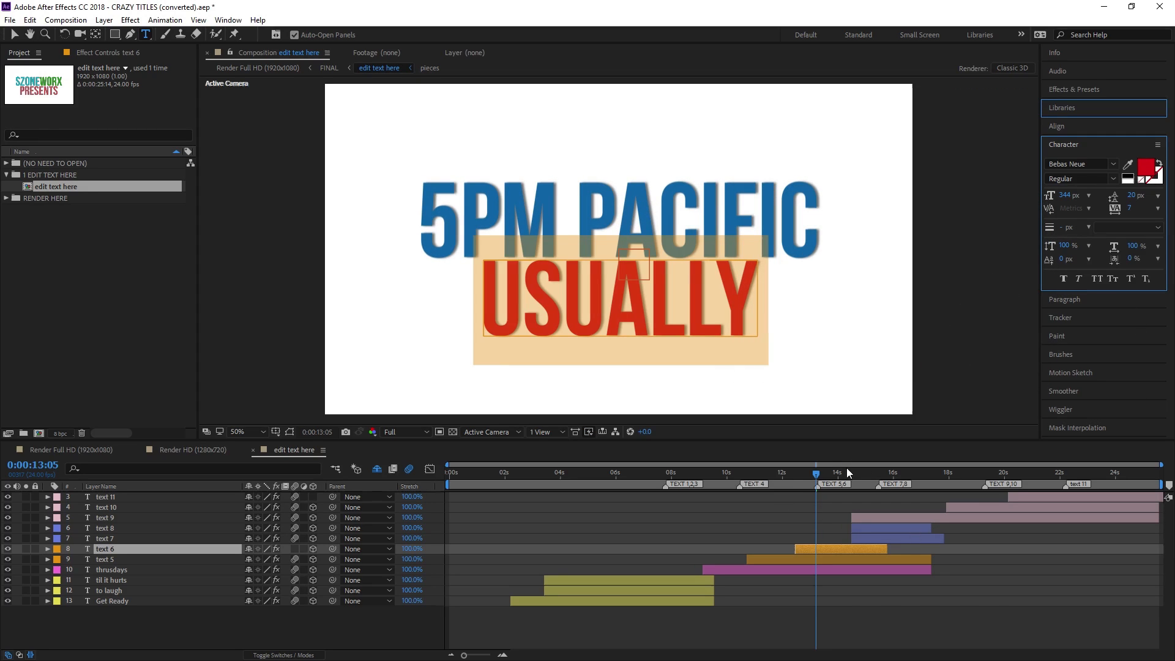
left_click_drag(820, 480, 882, 490)
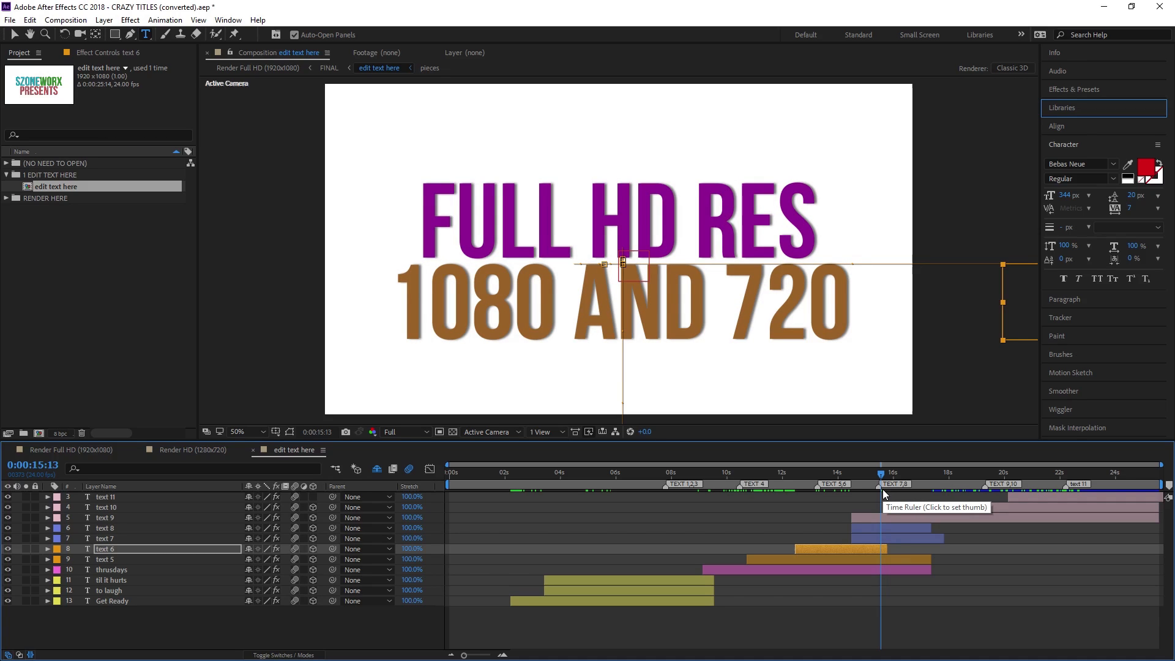
mouse_move(883, 474)
left_mouse_down()
mouse_move(912, 472)
mouse_move(872, 480)
mouse_move(928, 486)
mouse_move(880, 481)
left_mouse_up()
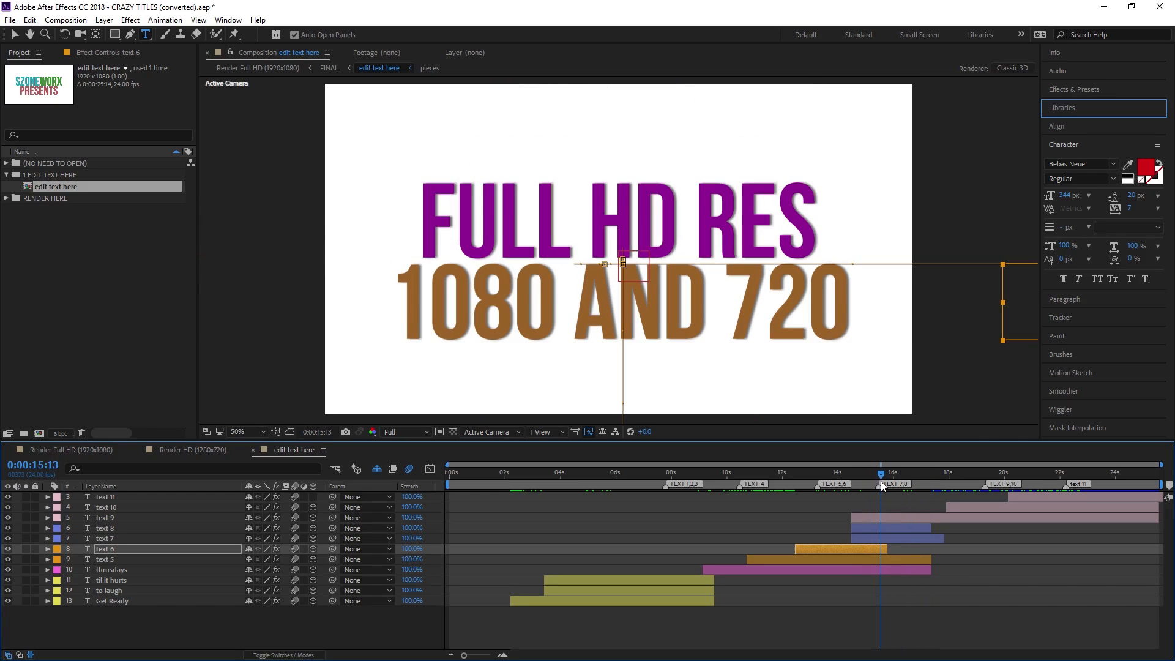
left_click(886, 517)
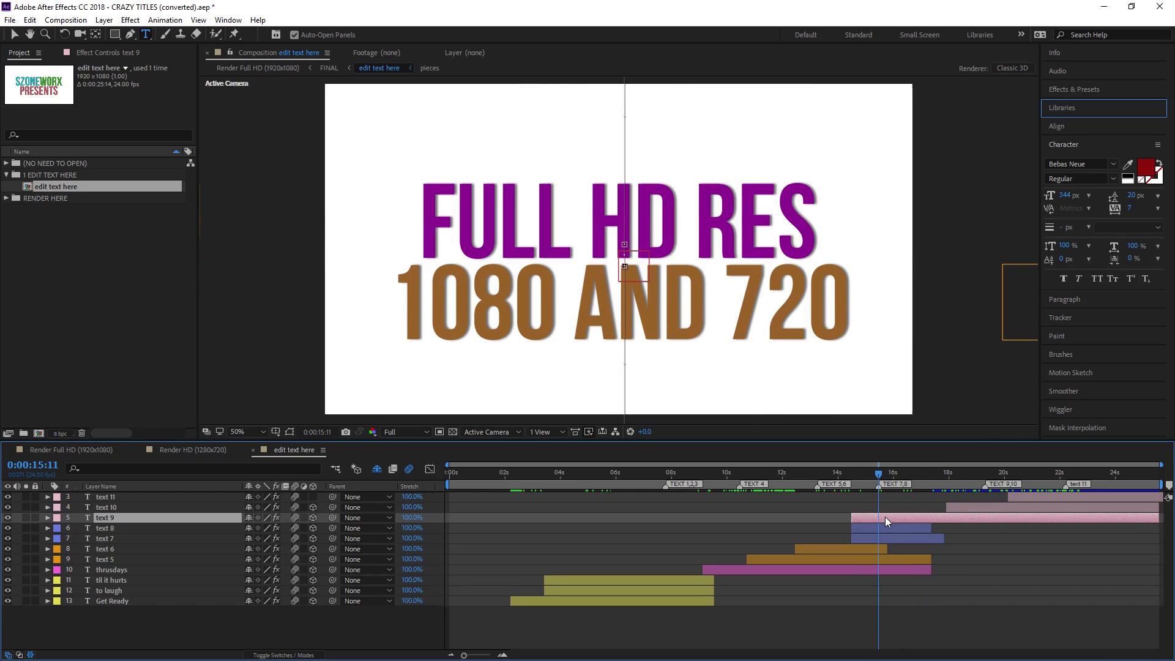
left_click(7, 518)
left_click(6, 518)
left_click(7, 518)
left_click(7, 519)
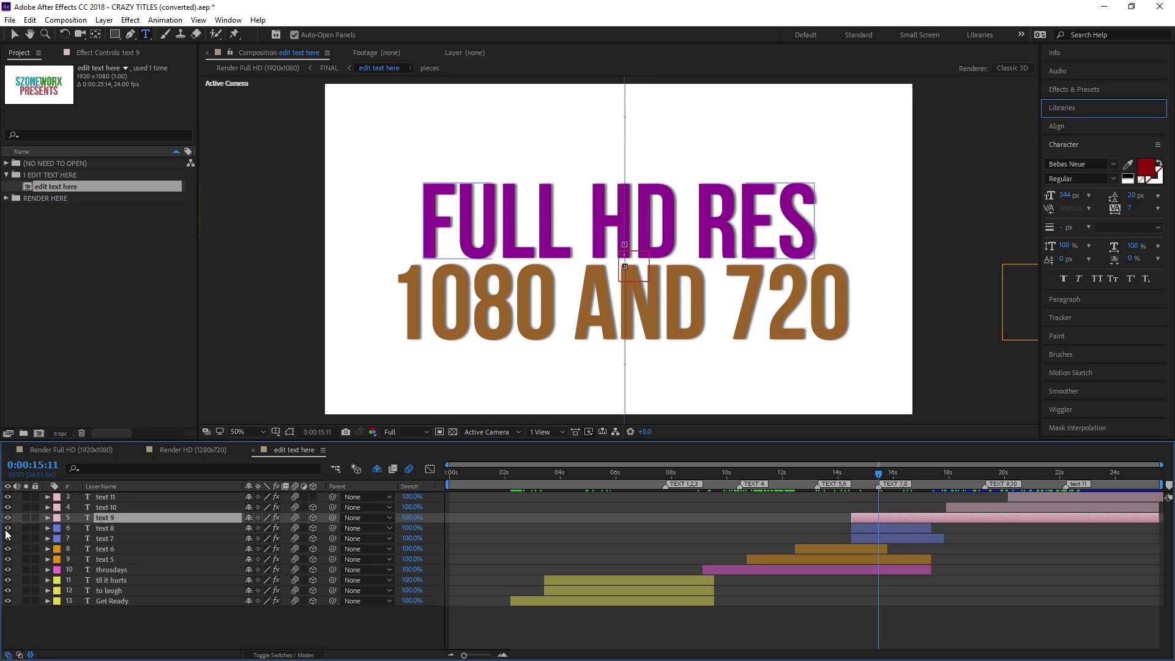
Replace the FULL HD RES title text with JAYZTWOCENTS
left_click(874, 528)
type("JASY")
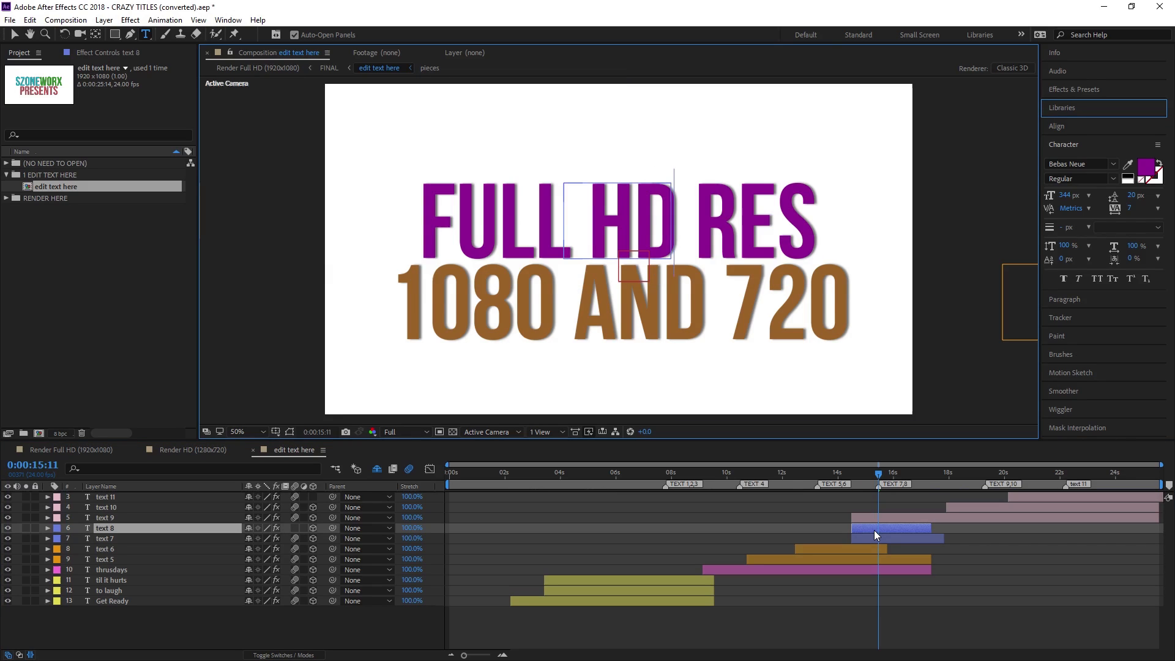
key("BackSpace")
key("BackSpace")
type("YZ")
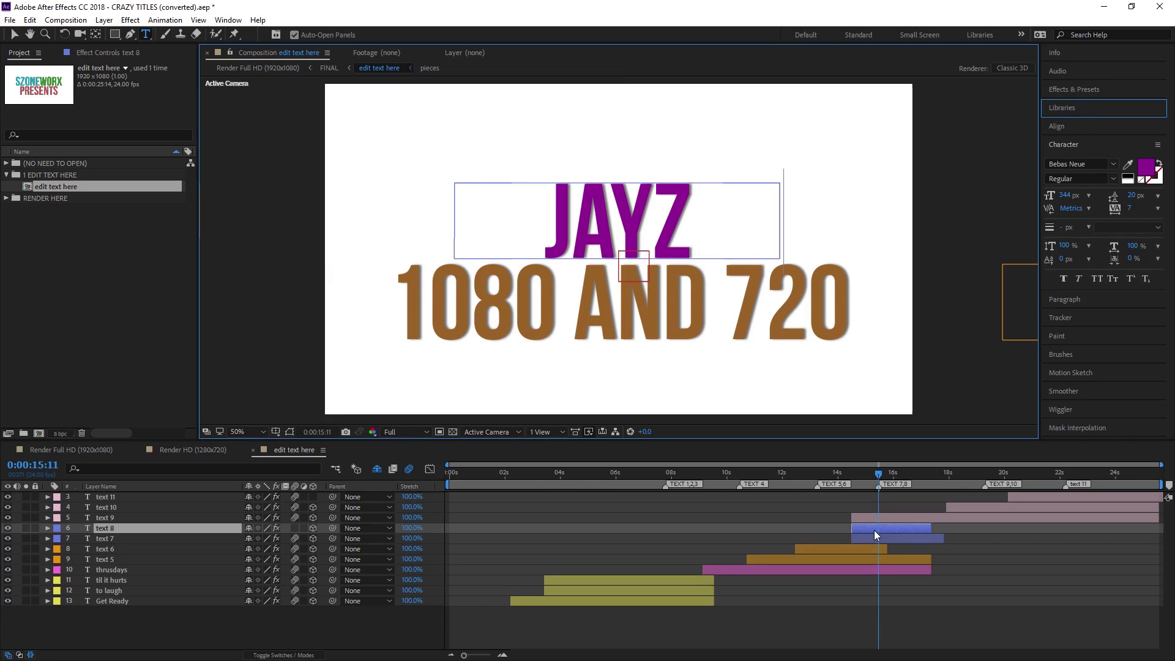
type("TWOCENTS")
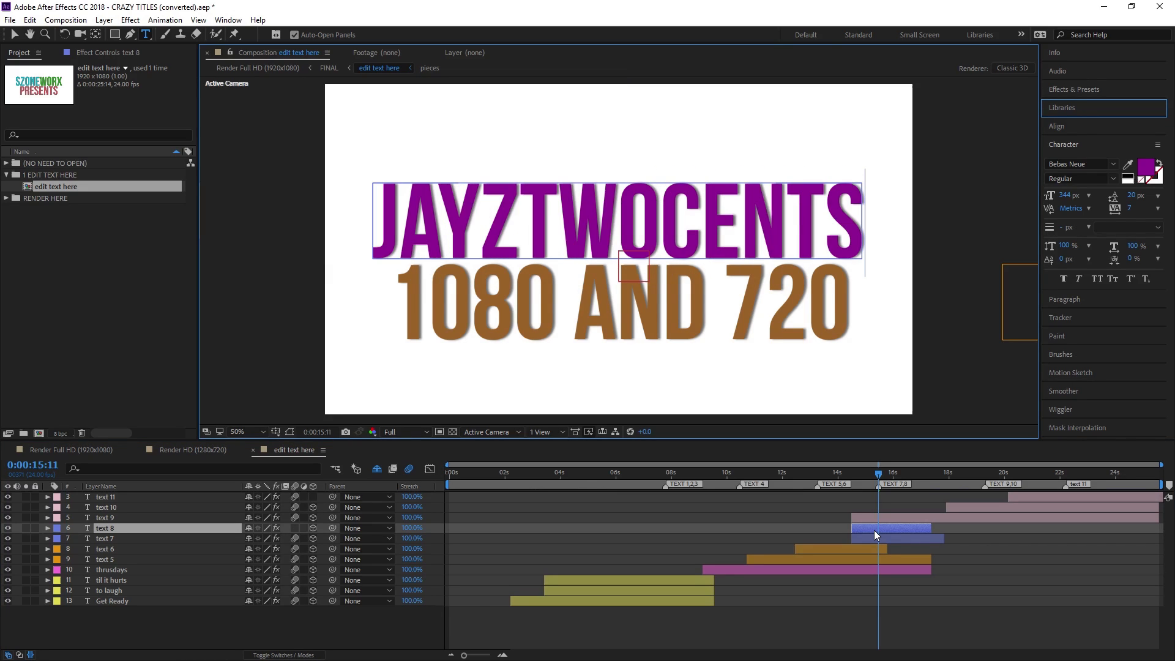
Color the letters JAYZ red
double_click(837, 228)
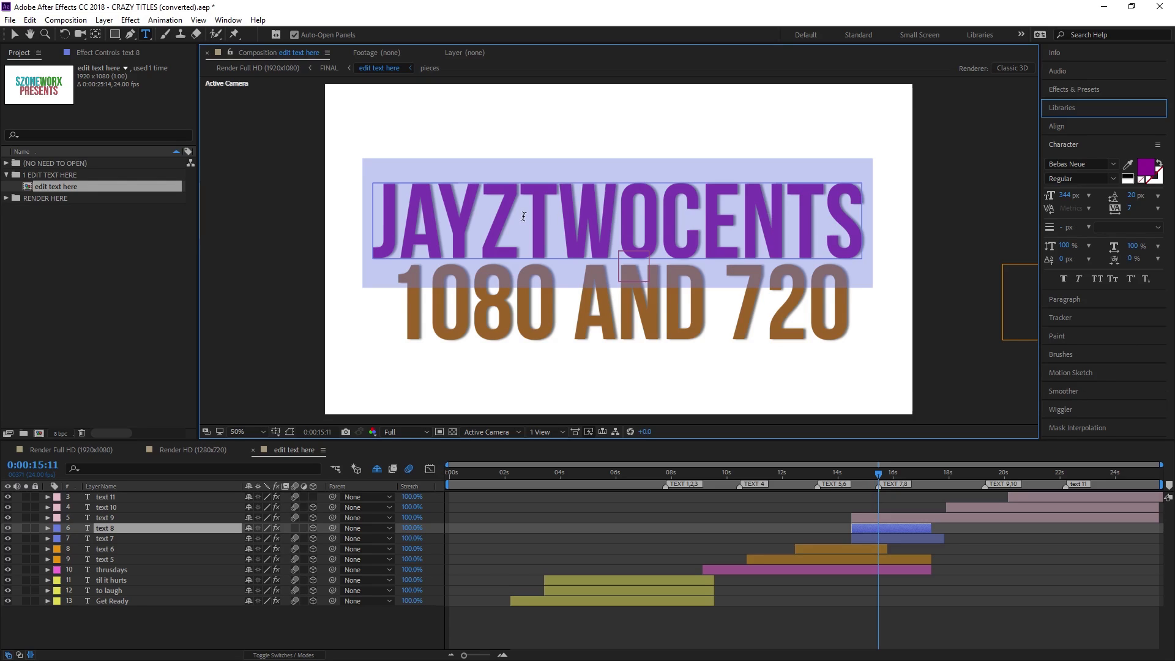
left_click(523, 224)
left_click_drag(427, 221, 377, 220)
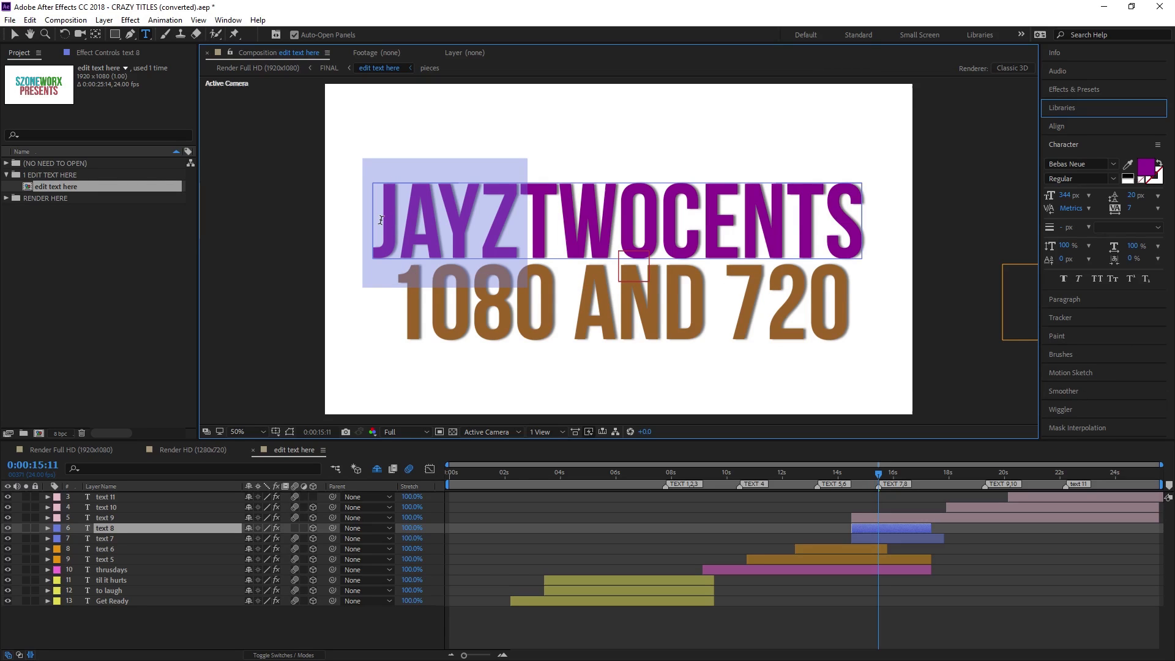
left_click(1146, 166)
left_click_drag(858, 265, 936, 194)
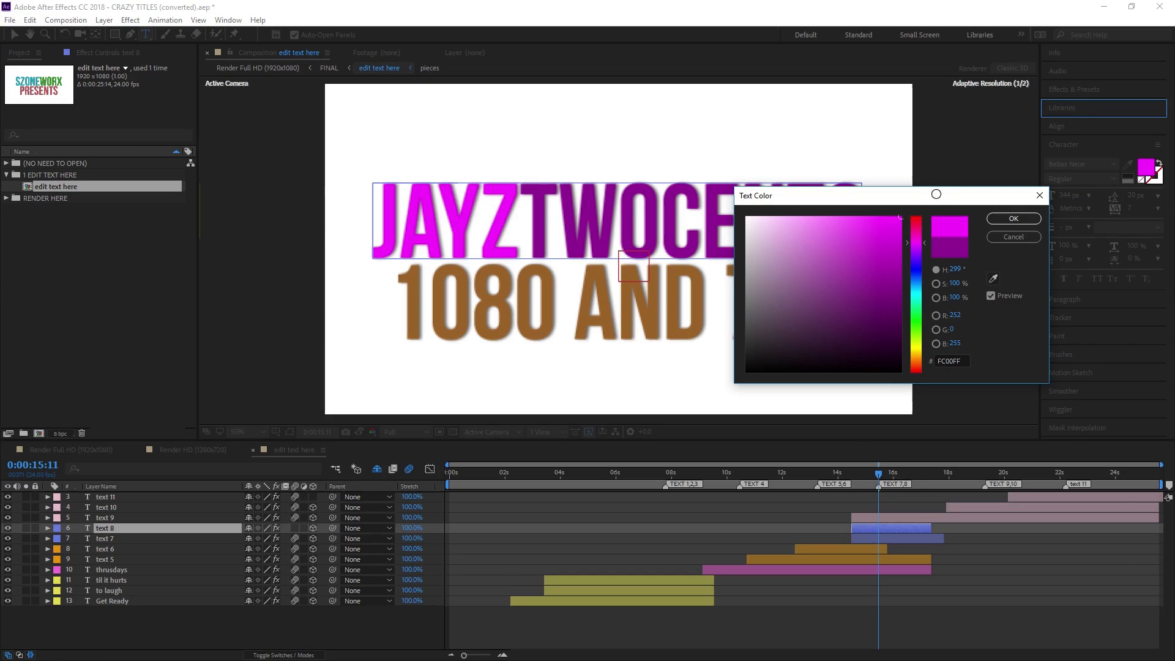
left_click(922, 222)
left_click(998, 218)
Color the letters TWOCENTS dark grey 2C2C2C and return to frame 15:09
left_click(534, 218)
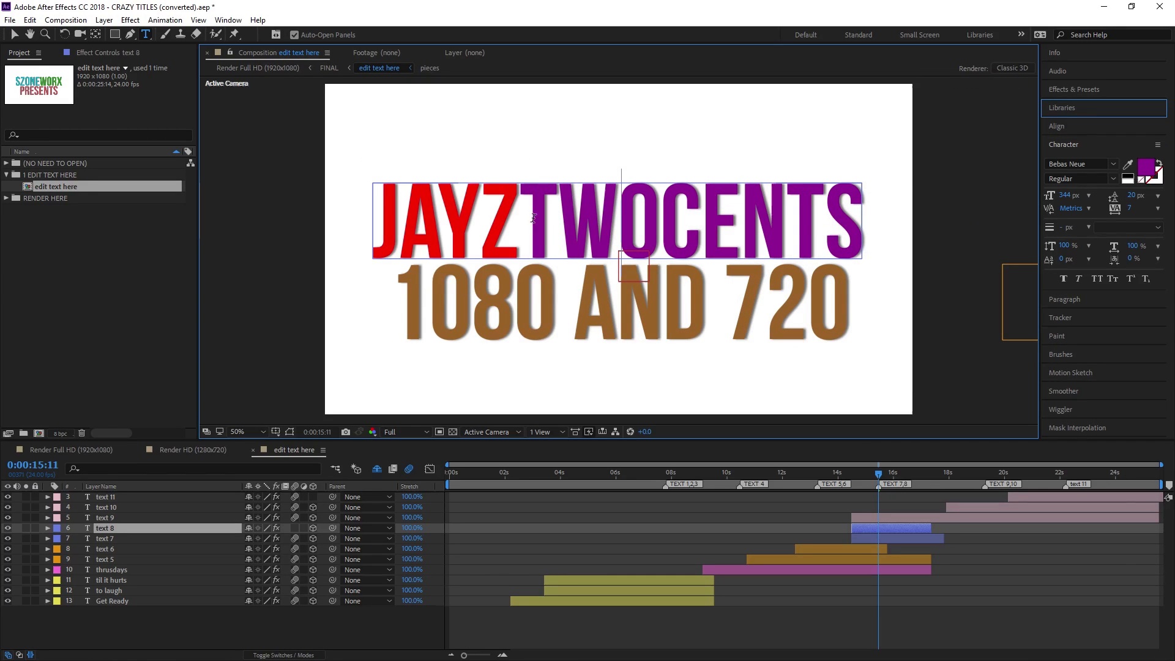
left_click_drag(533, 218, 884, 235)
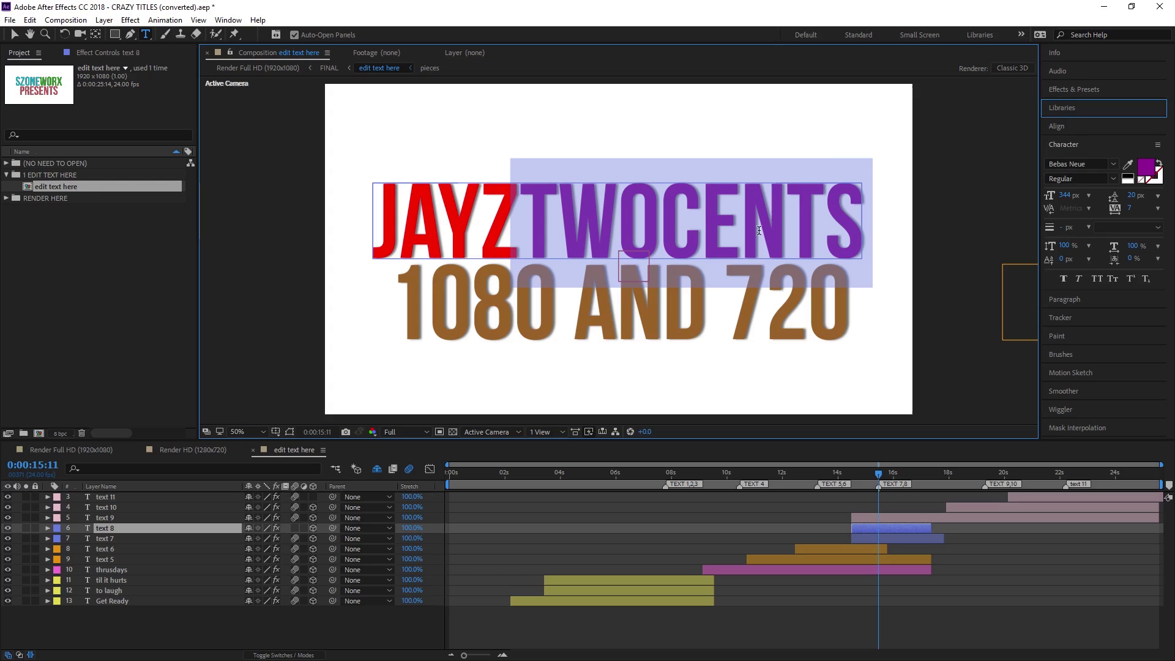
left_click(1146, 167)
left_click_drag(887, 281, 931, 384)
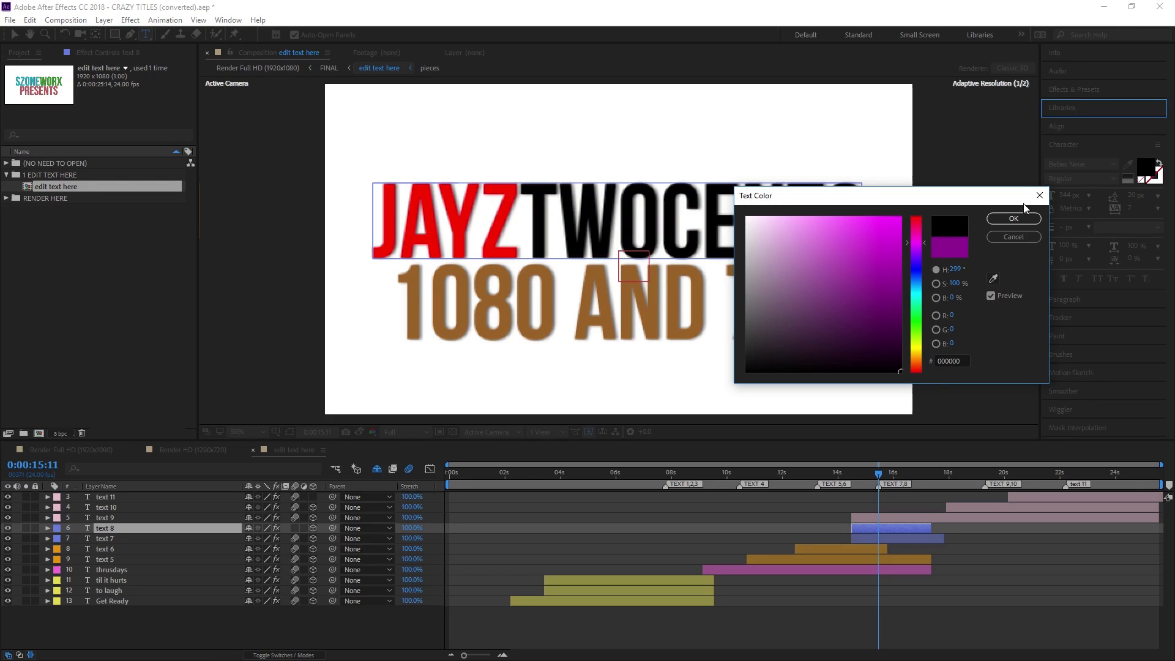
left_click_drag(843, 379, 744, 345)
left_click(1014, 219)
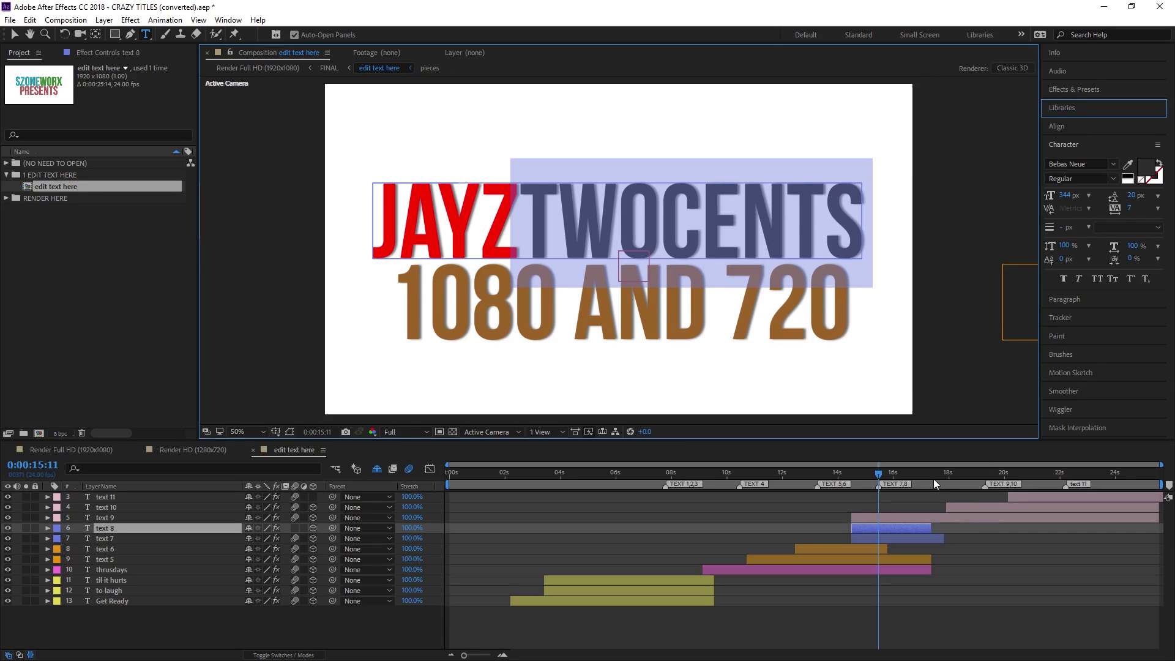
left_click_drag(881, 477, 878, 475)
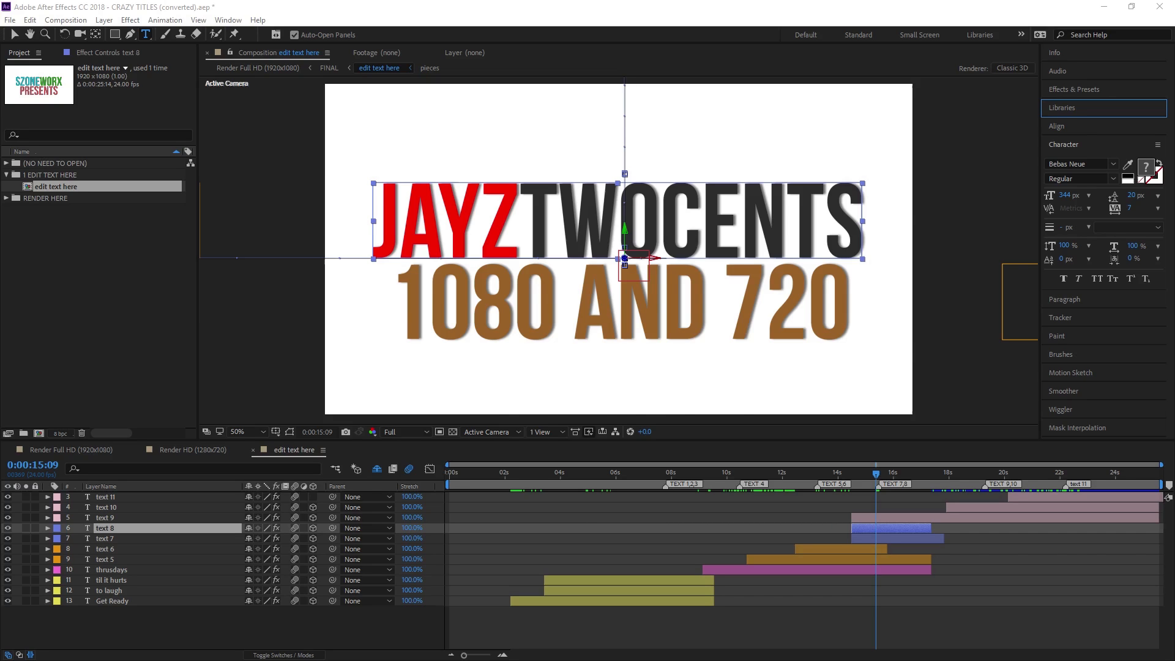
Import barn logo.png from the desktop into the composition as the top layer
key("super+Left")
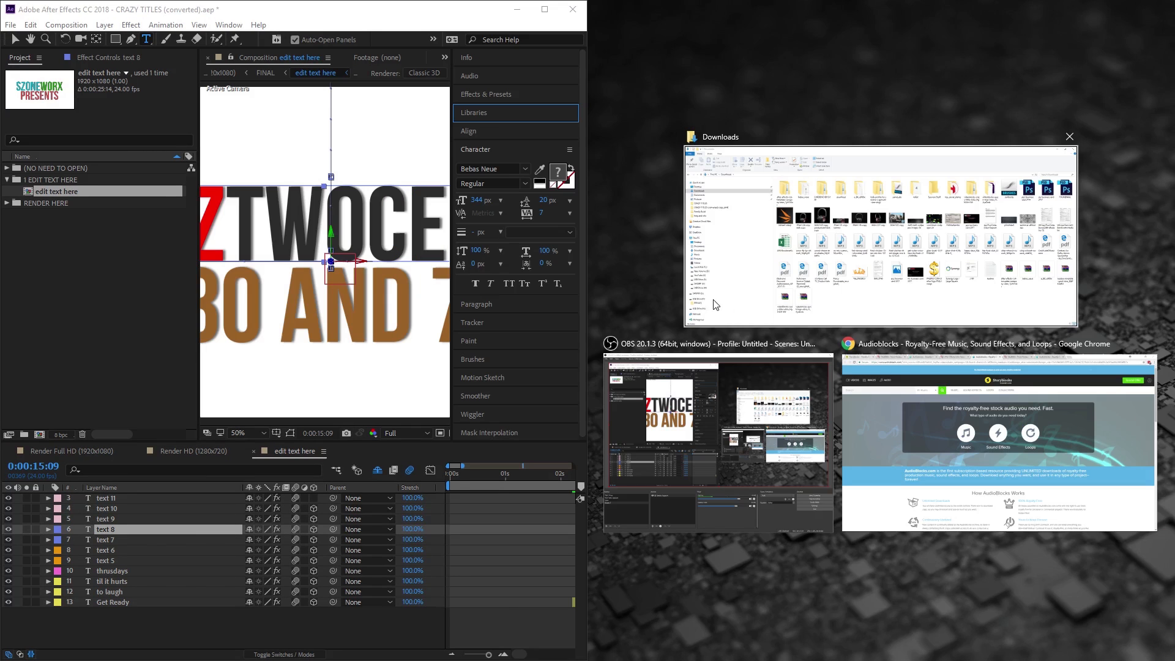
left_click(770, 97)
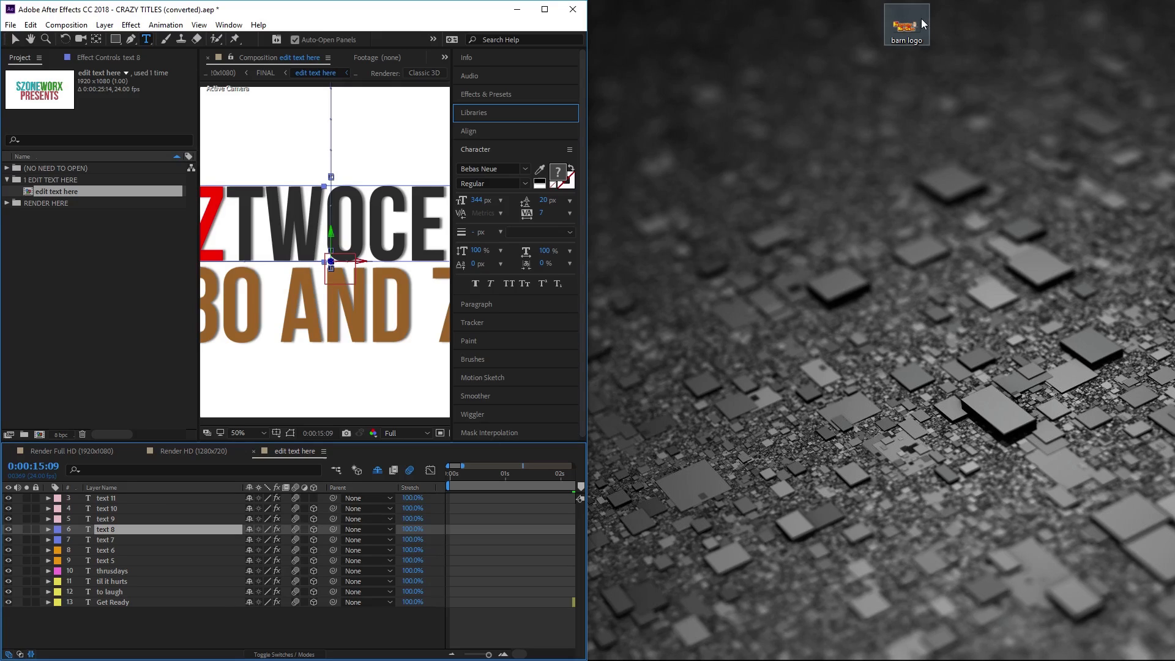
left_click_drag(920, 18, 481, 609)
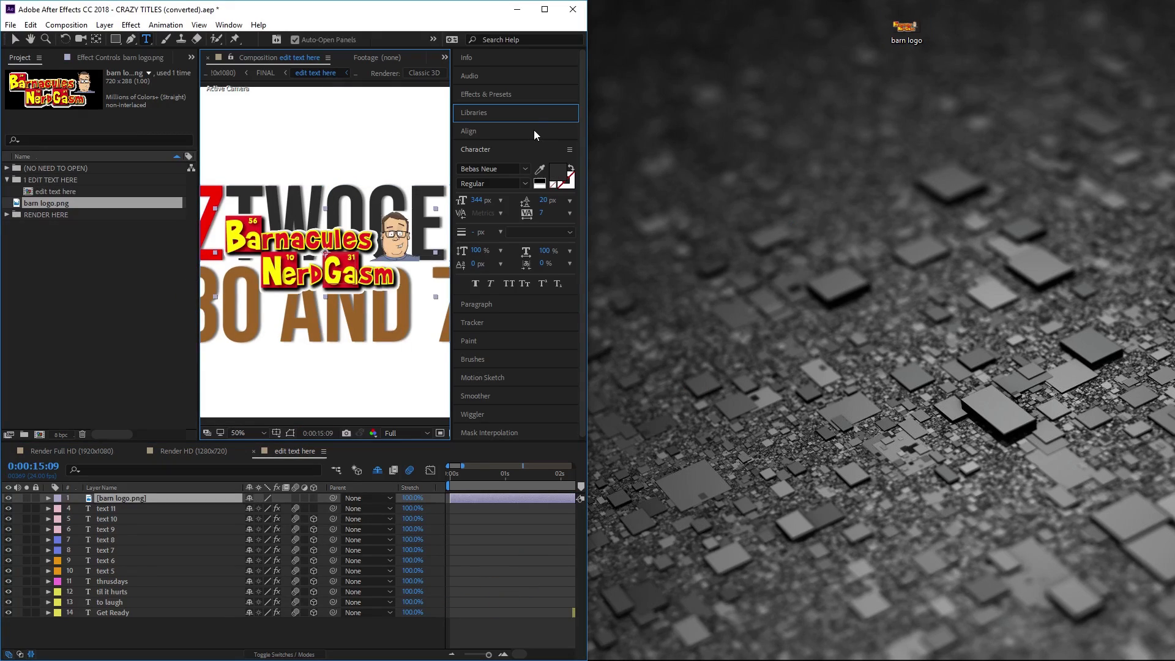
left_click(535, 9)
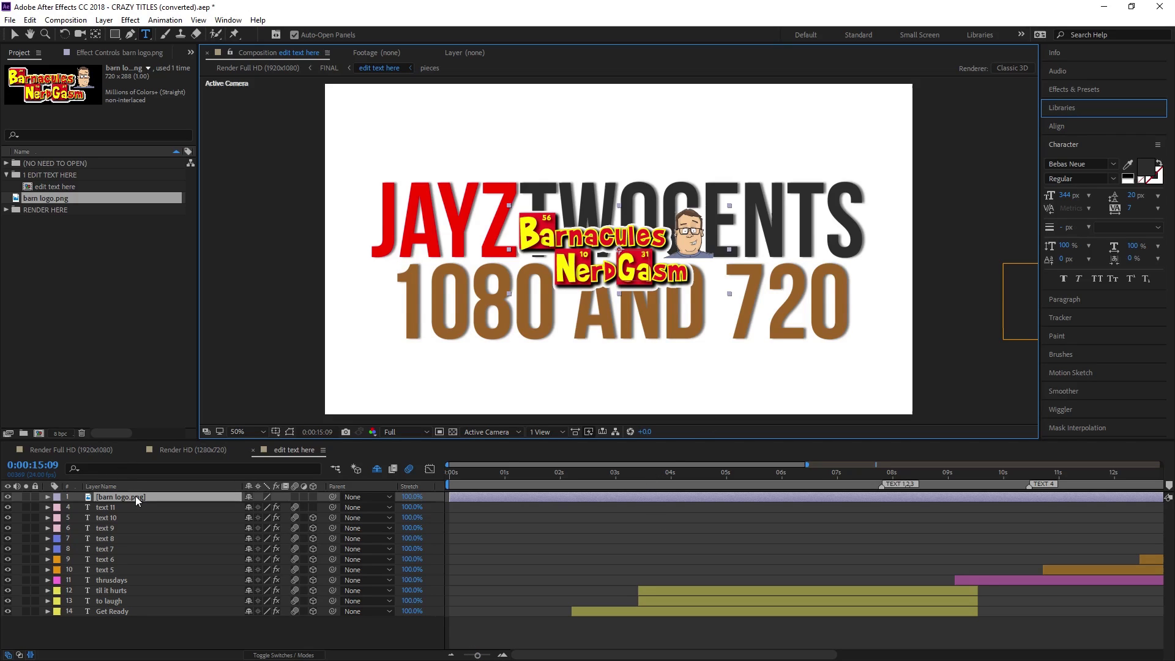
Place the logo layer below text 7 and trim its start to about 15 seconds
left_click_drag(136, 500, 136, 551)
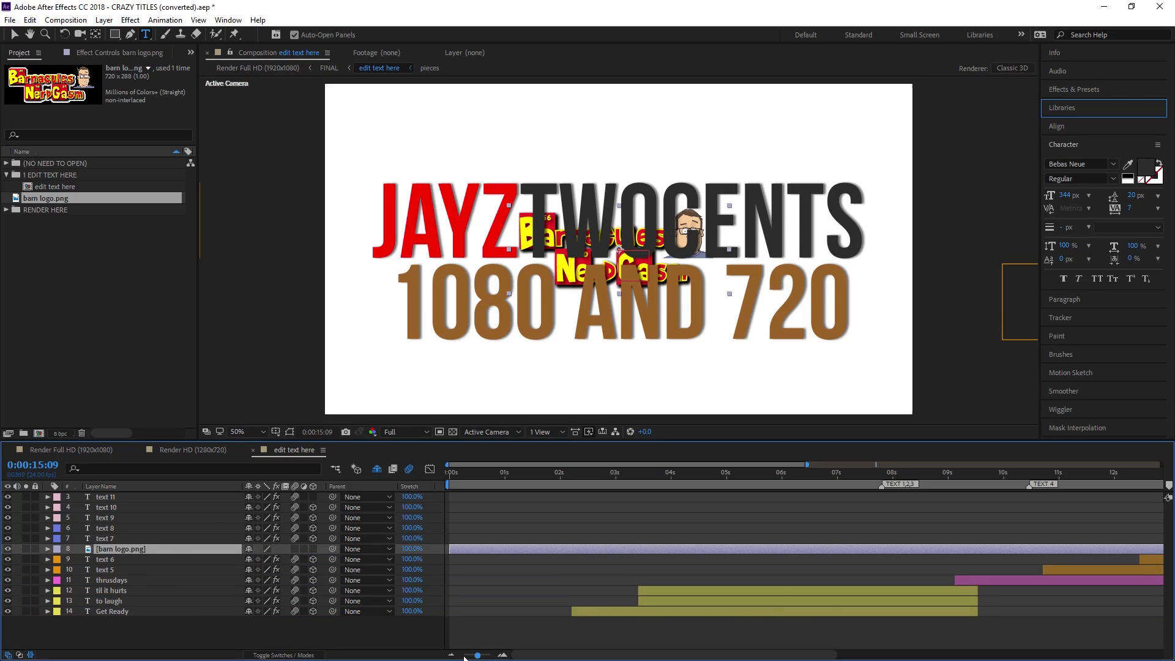
left_click_drag(479, 656, 456, 657)
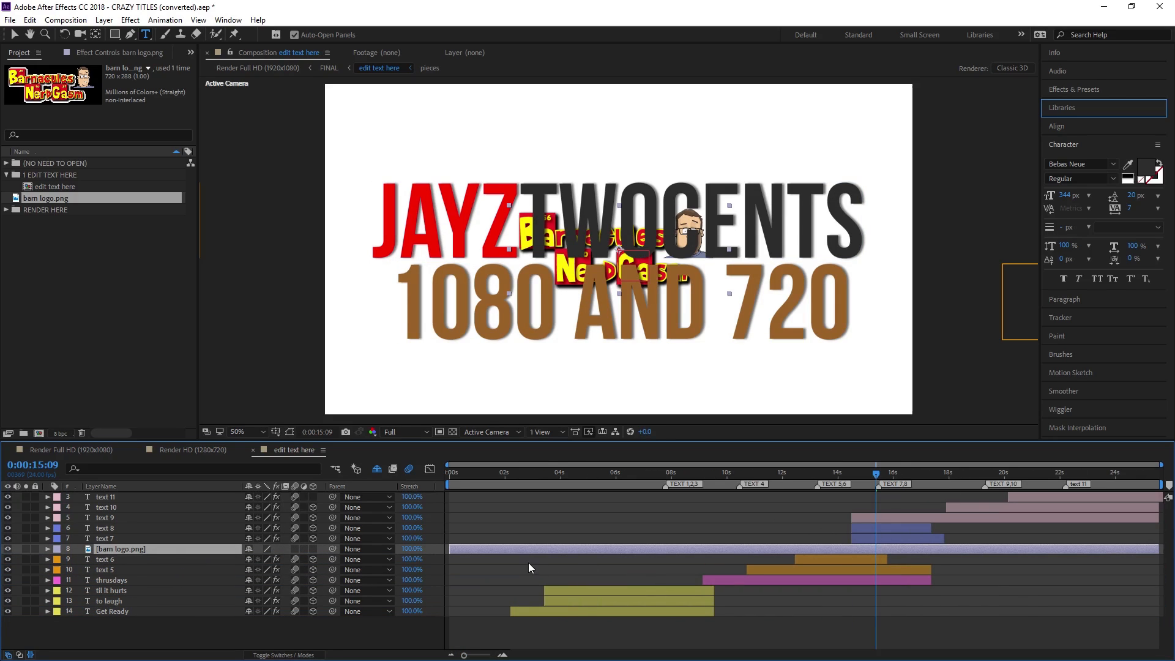
left_click_drag(450, 550, 853, 550)
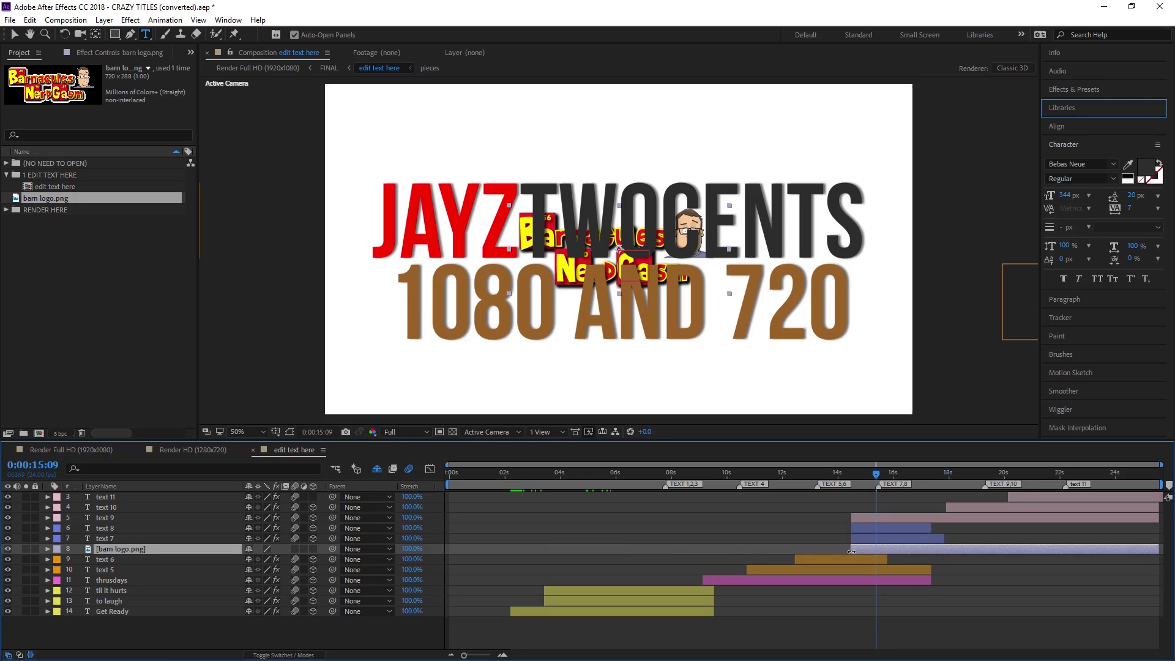
Review the animation from 13:09 and hide the 1080 AND 720 text layer
left_click(857, 537)
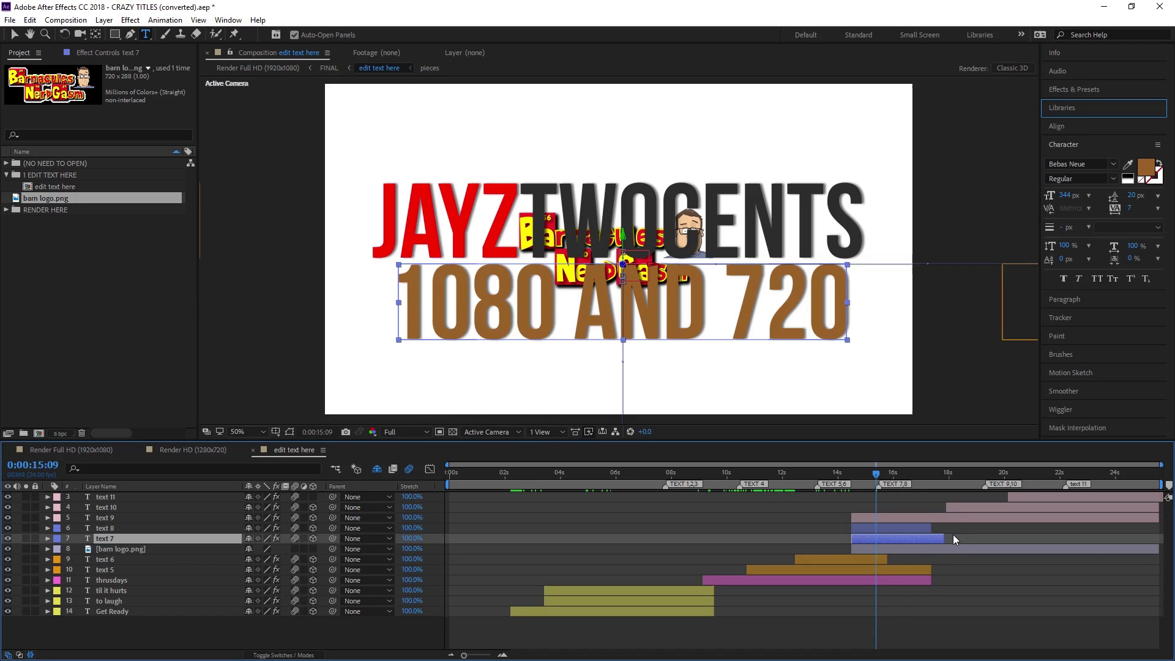
left_click_drag(865, 475, 821, 467)
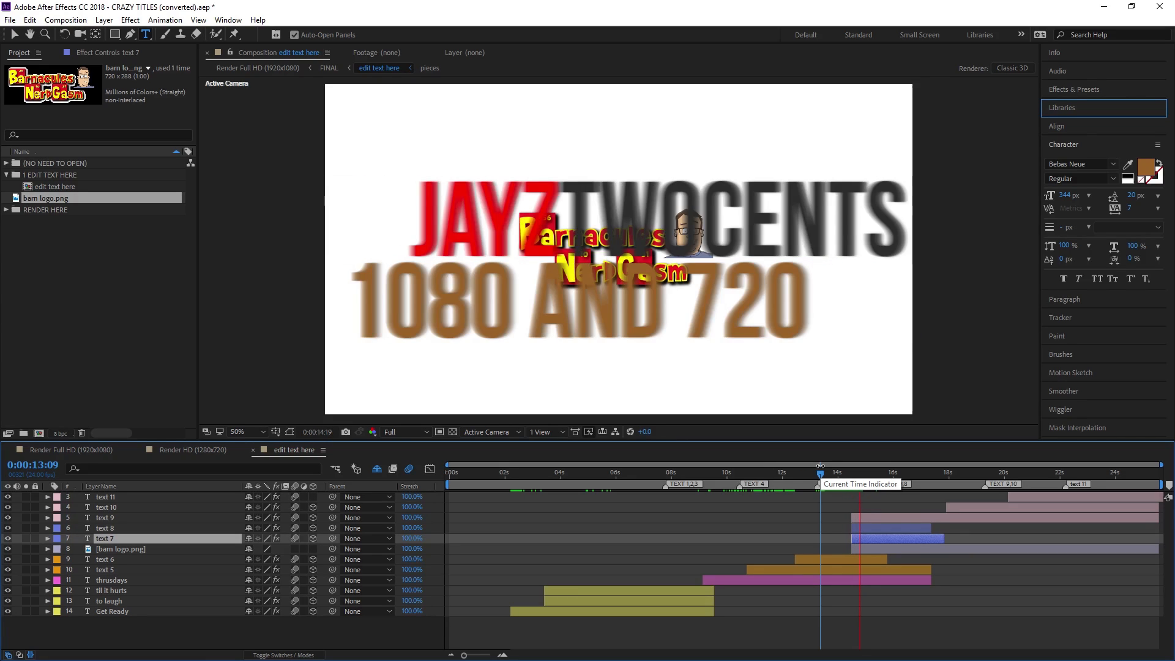
key("space")
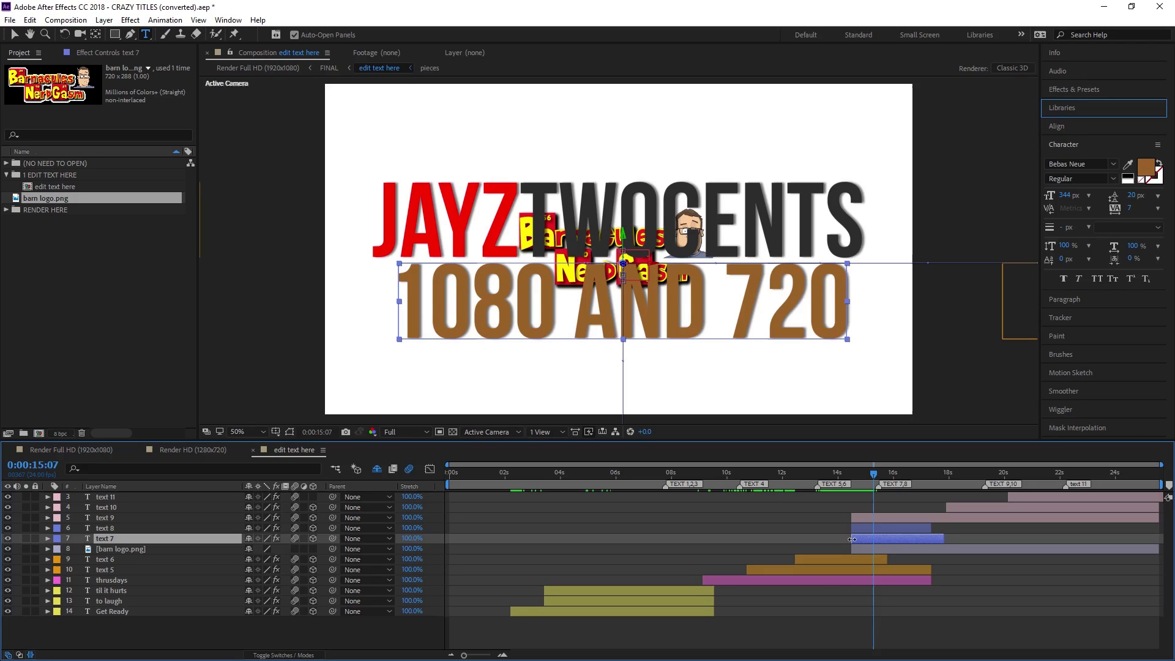
left_click(7, 539)
left_click(7, 539)
left_click(7, 539)
left_click(7, 539)
left_click(7, 539)
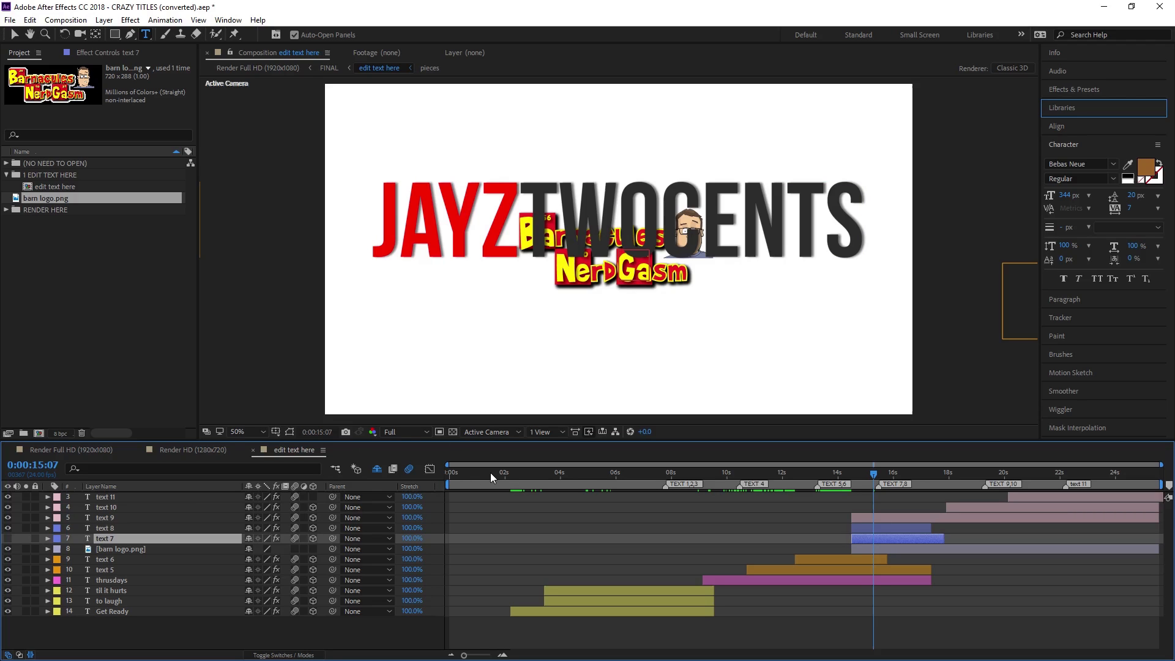
Move the barn logo in the viewer down beneath the JAYZTWOCENTS text
key("v")
left_click(702, 293)
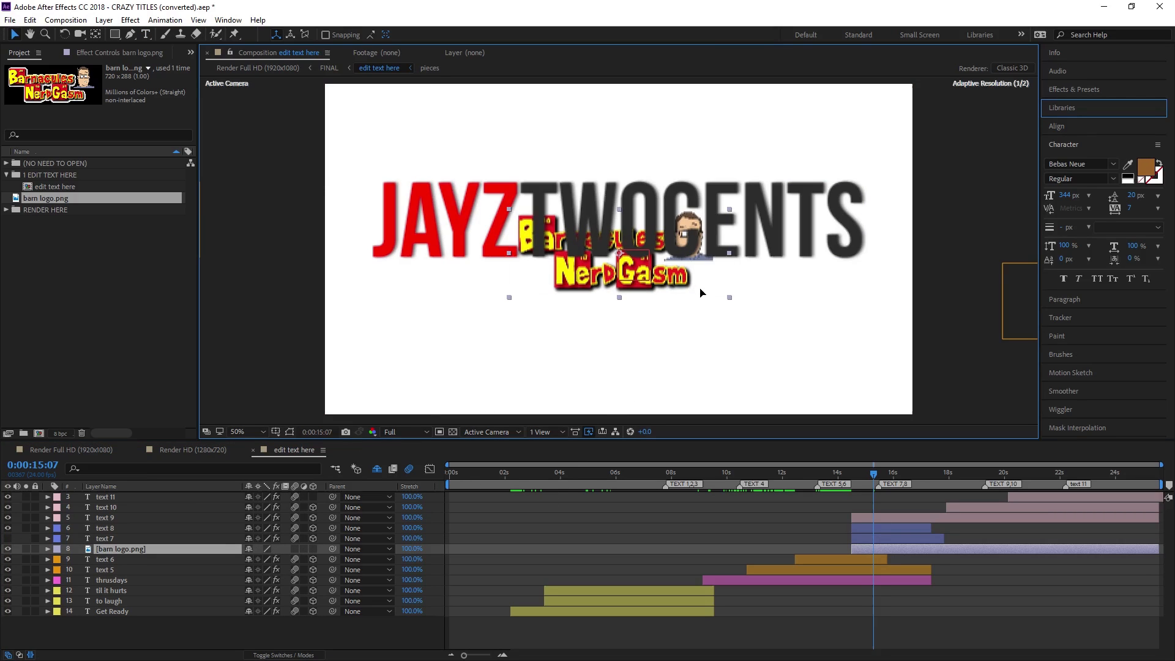
left_click_drag(702, 293, 742, 340)
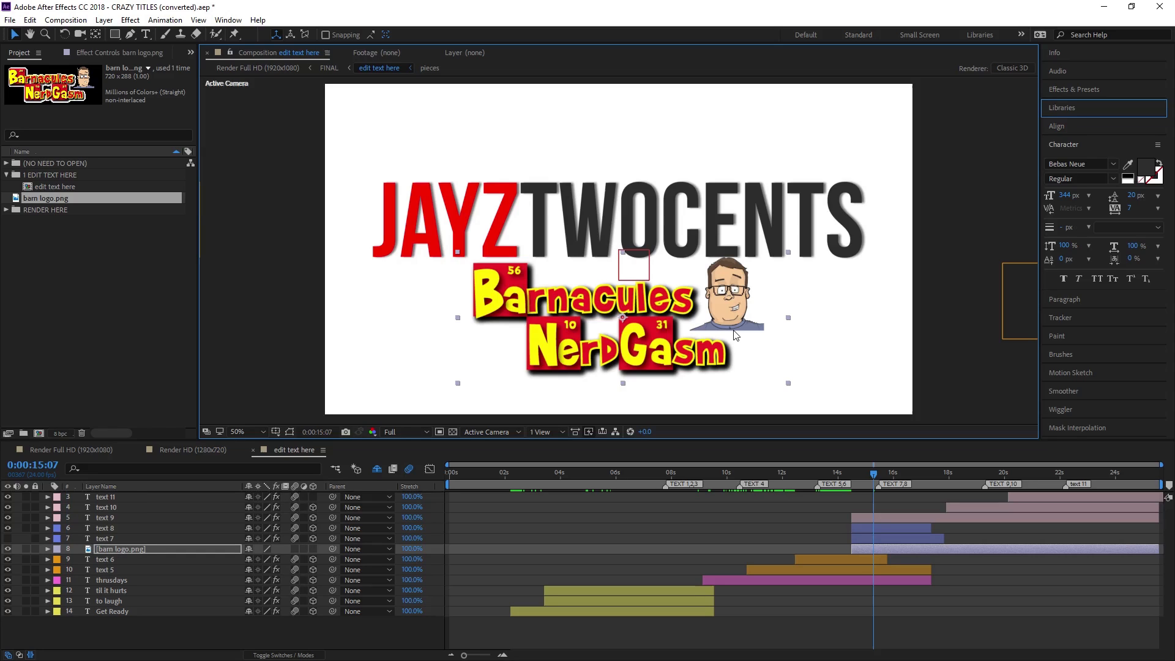
left_click(109, 538)
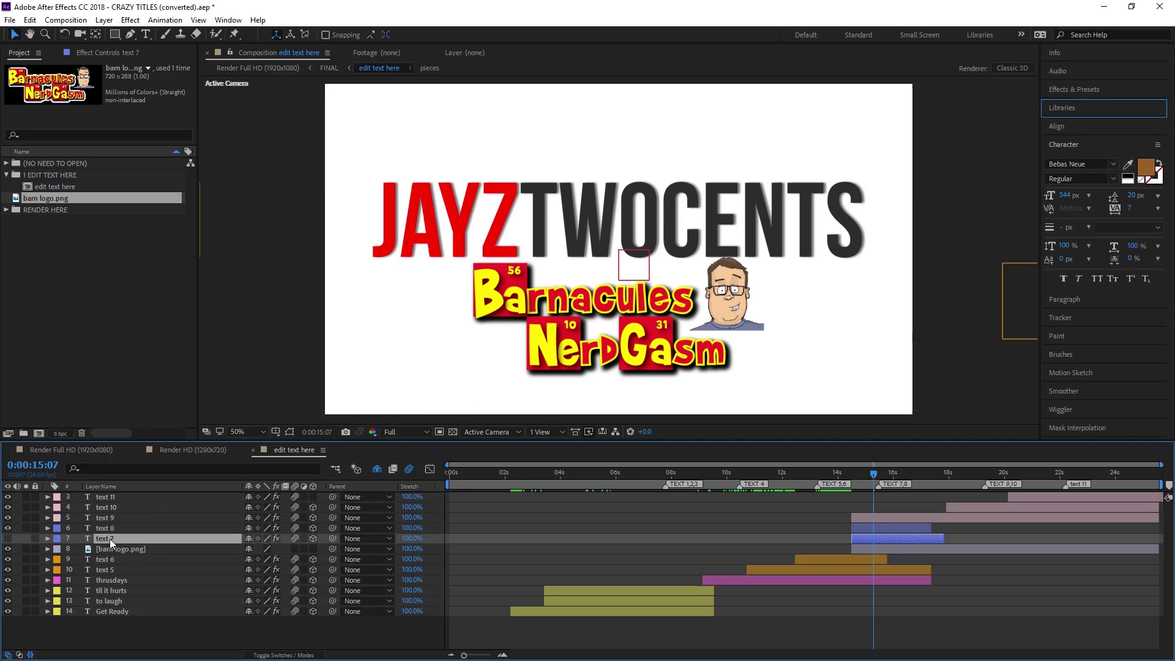
Parent the barn logo.png layer to 7. text 7
left_click(152, 550)
left_click(384, 550)
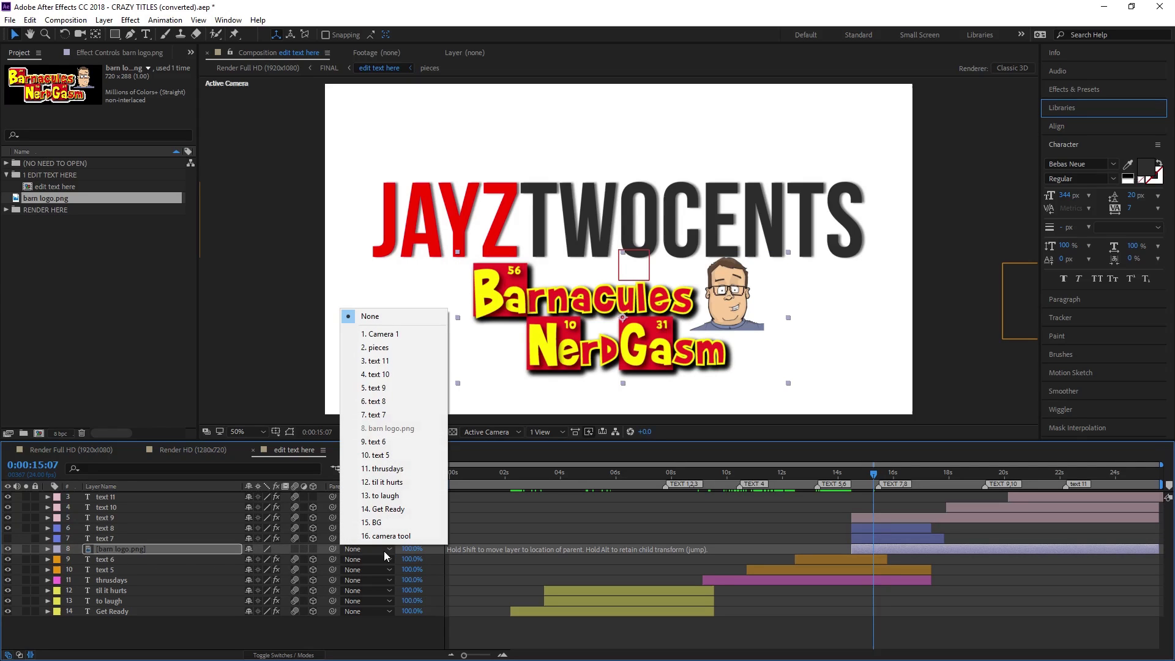
left_click(380, 416)
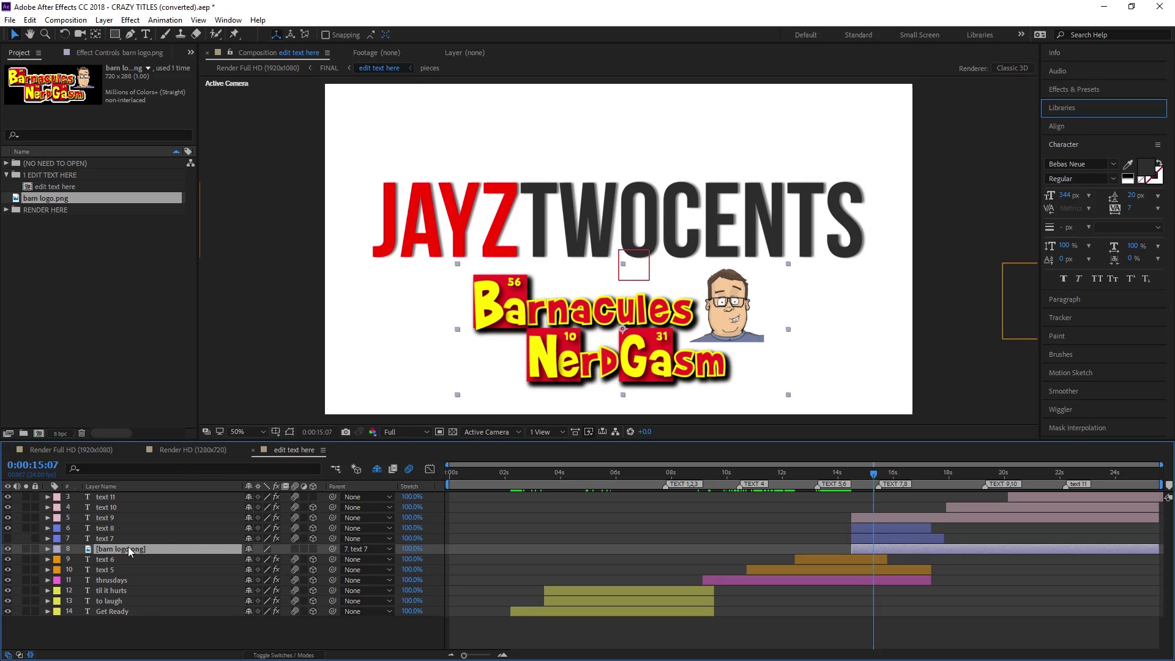
Preview from 13:08 to about 17:23 to watch the logo animate out with the title
left_click(821, 472)
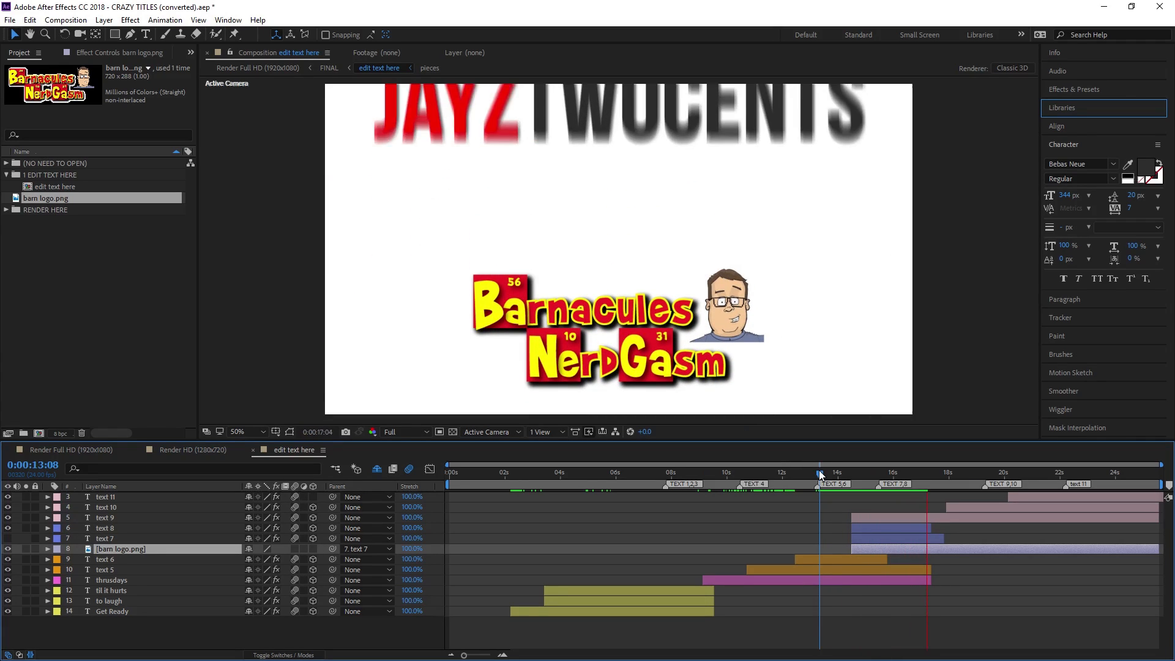
key("space")
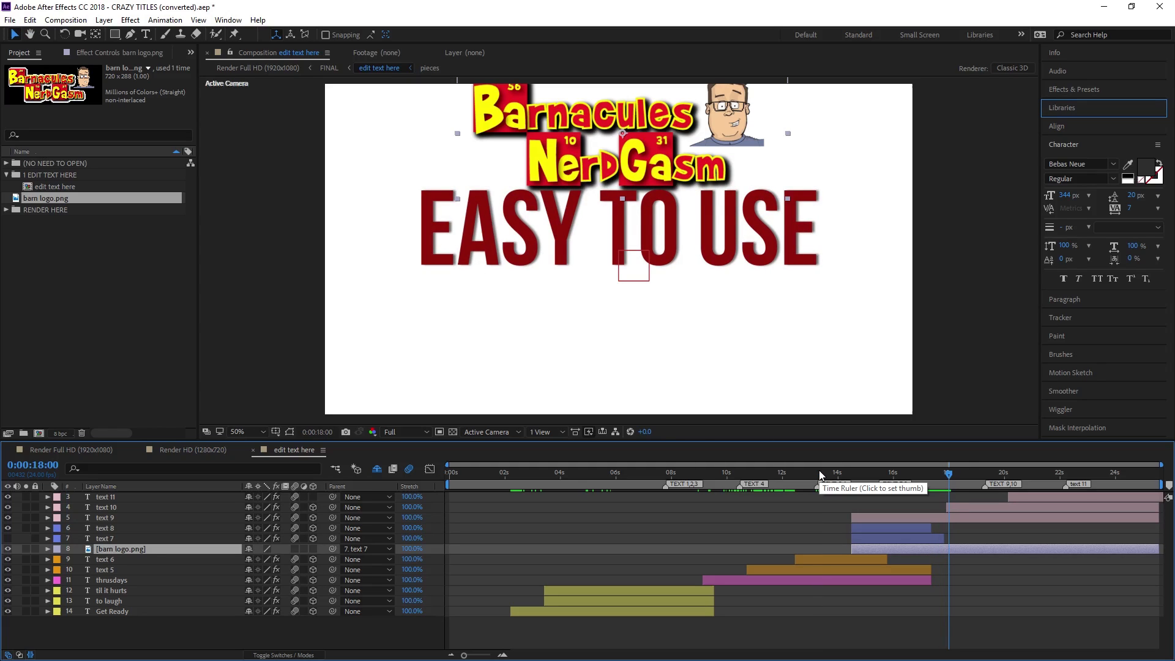
left_click(950, 475)
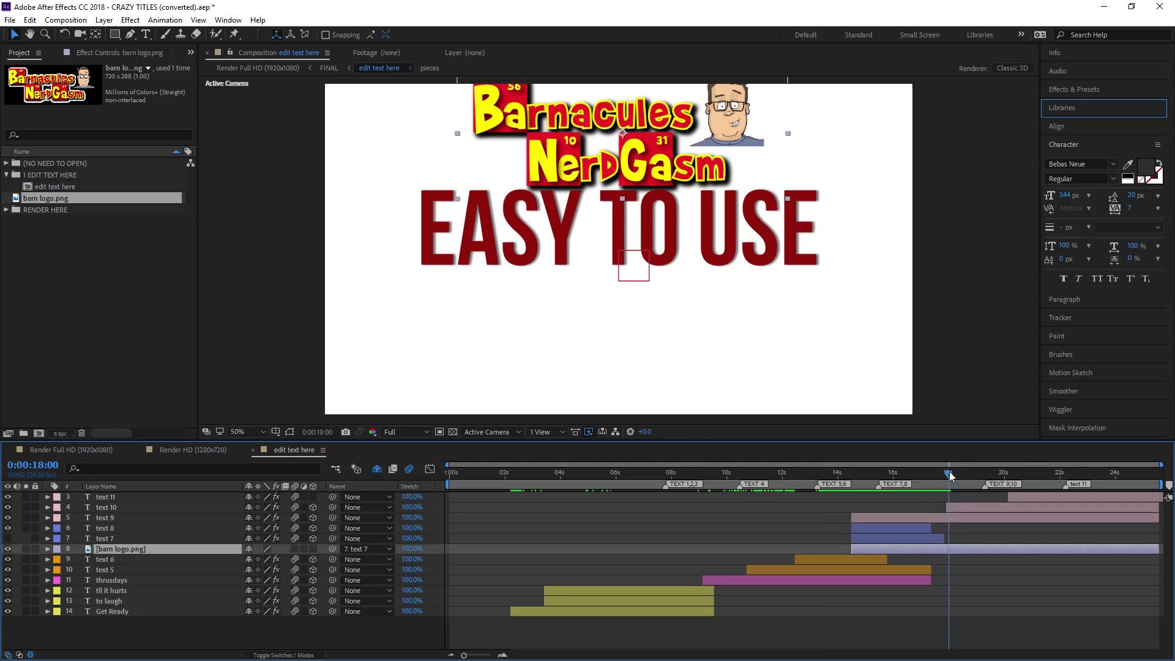
left_click_drag(950, 478, 882, 477)
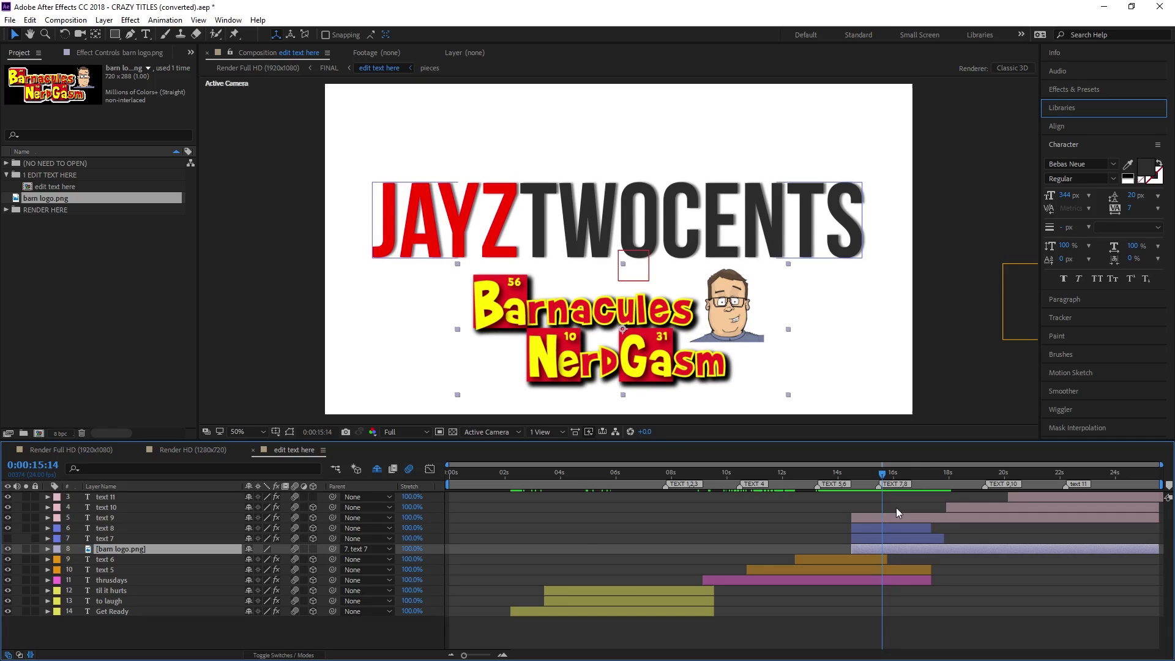
left_click_drag(884, 477, 934, 479)
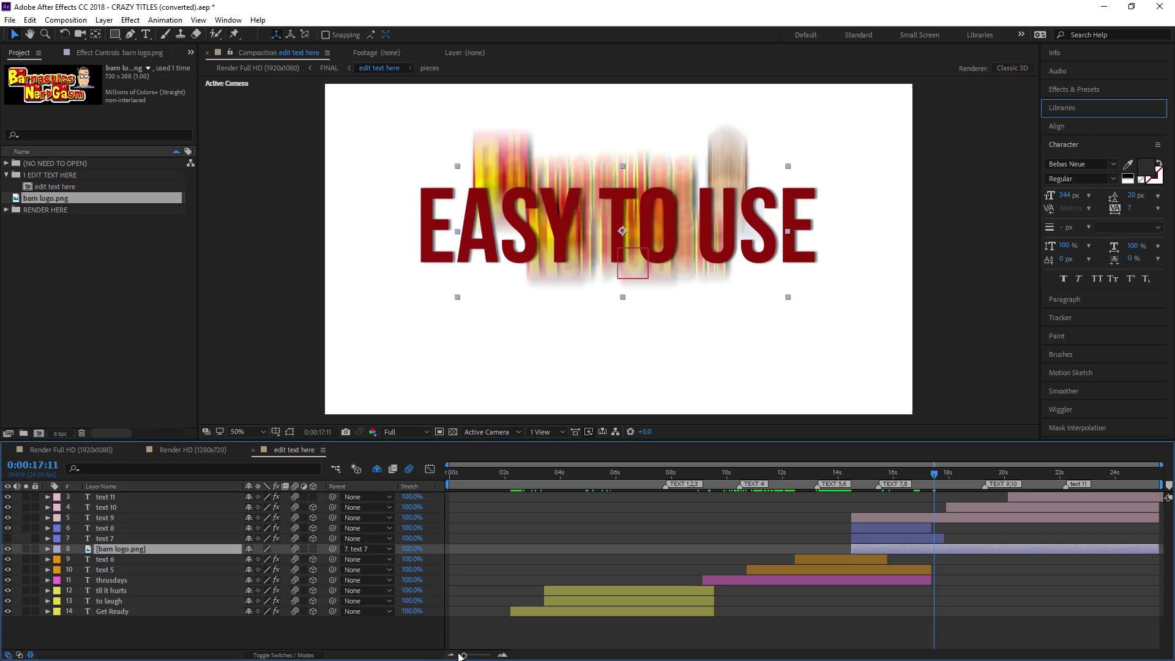
left_click_drag(541, 484, 696, 491)
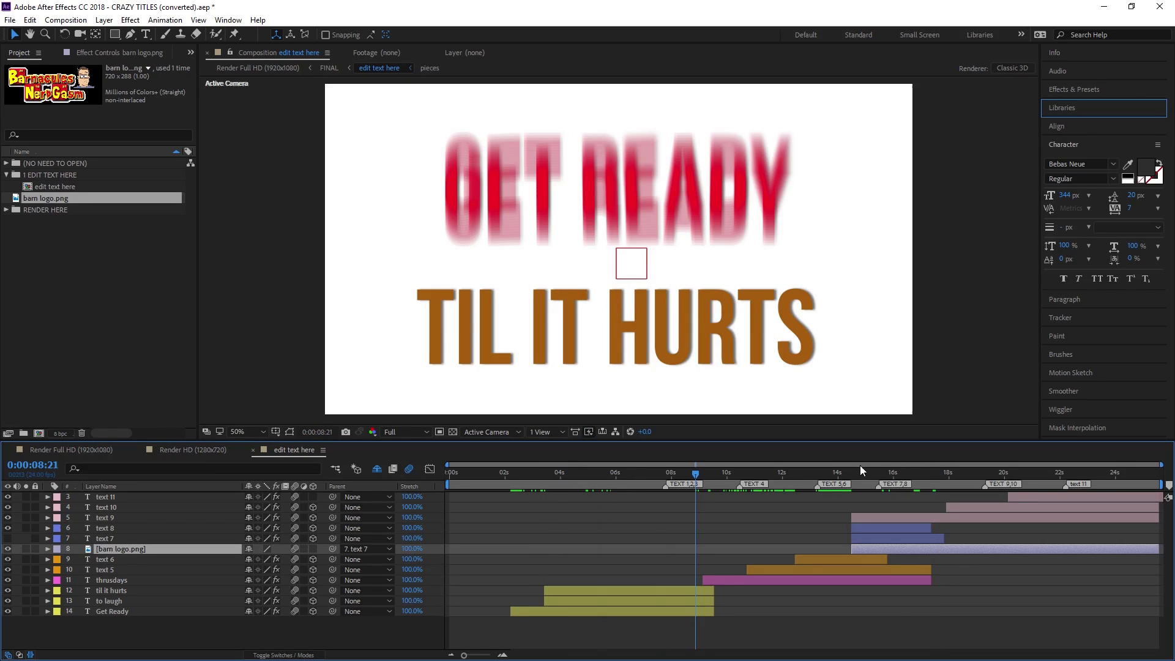
left_click(835, 475)
left_click_drag(836, 479, 833, 476)
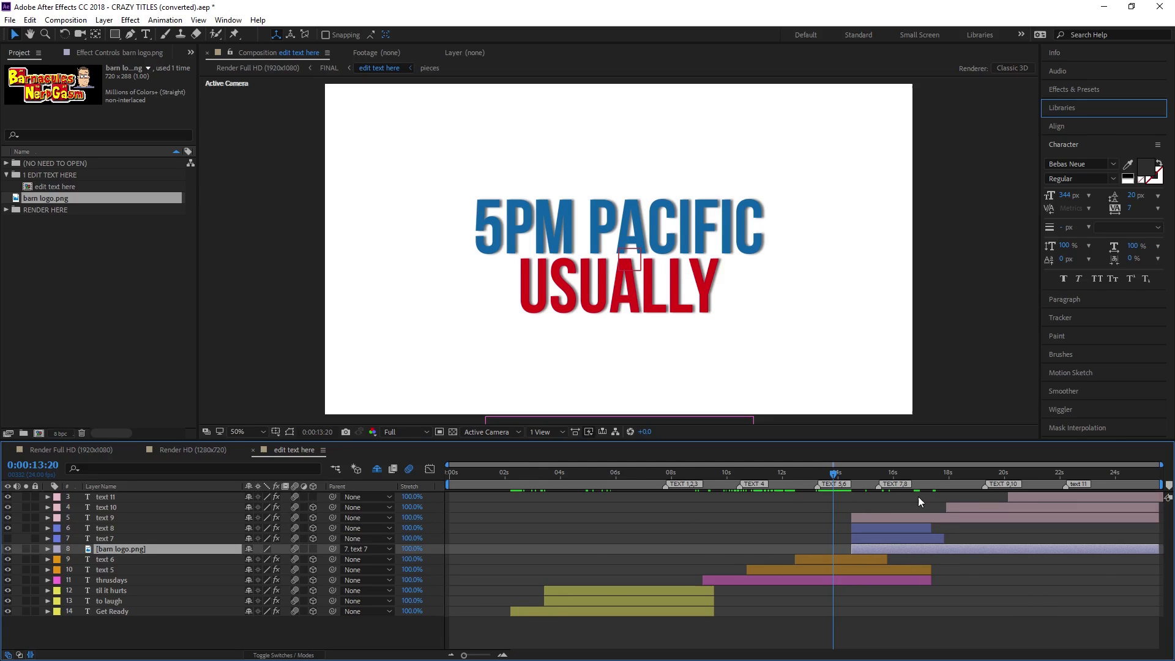
left_click_drag(950, 549, 765, 536)
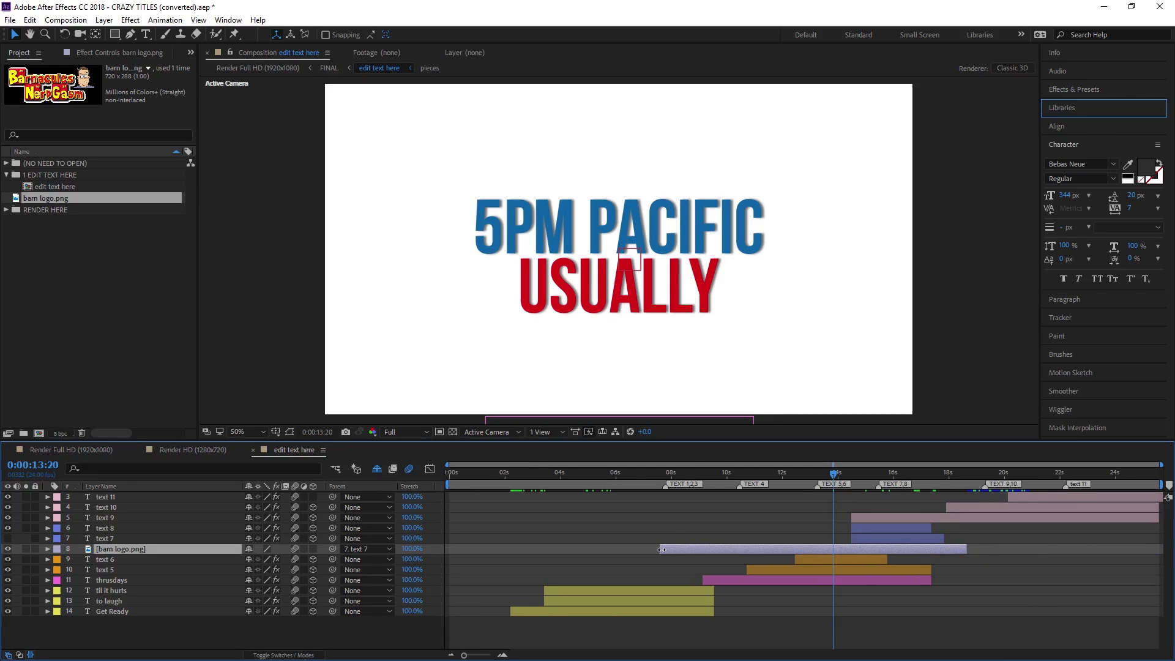
left_click_drag(663, 550, 875, 544)
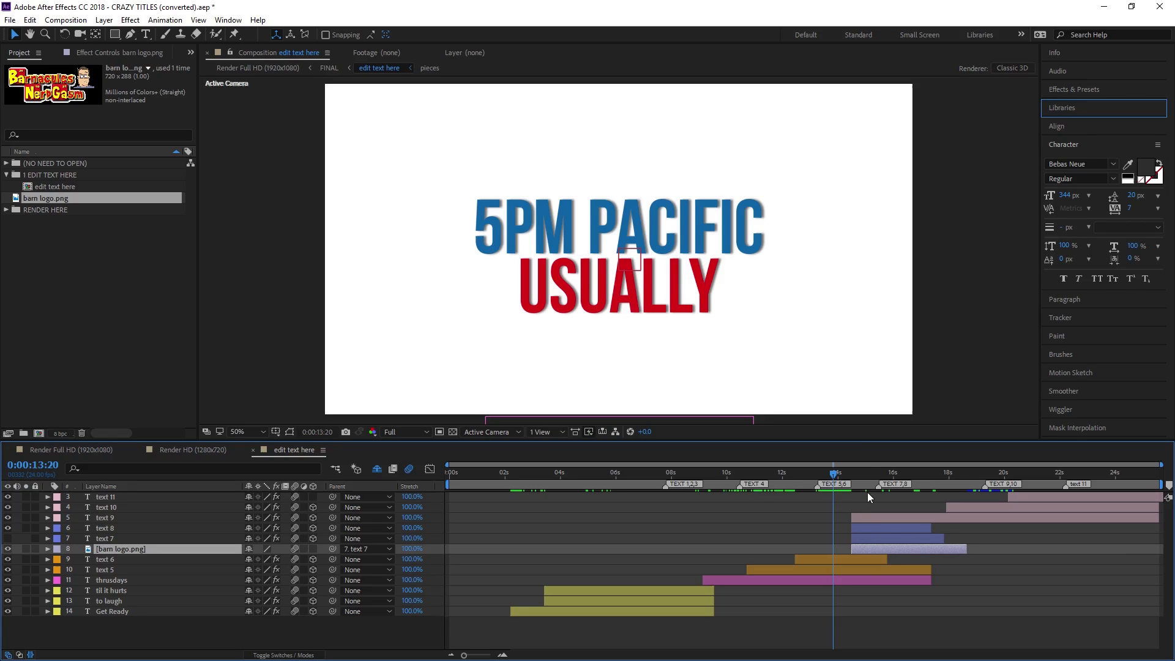
left_click_drag(855, 471, 934, 485)
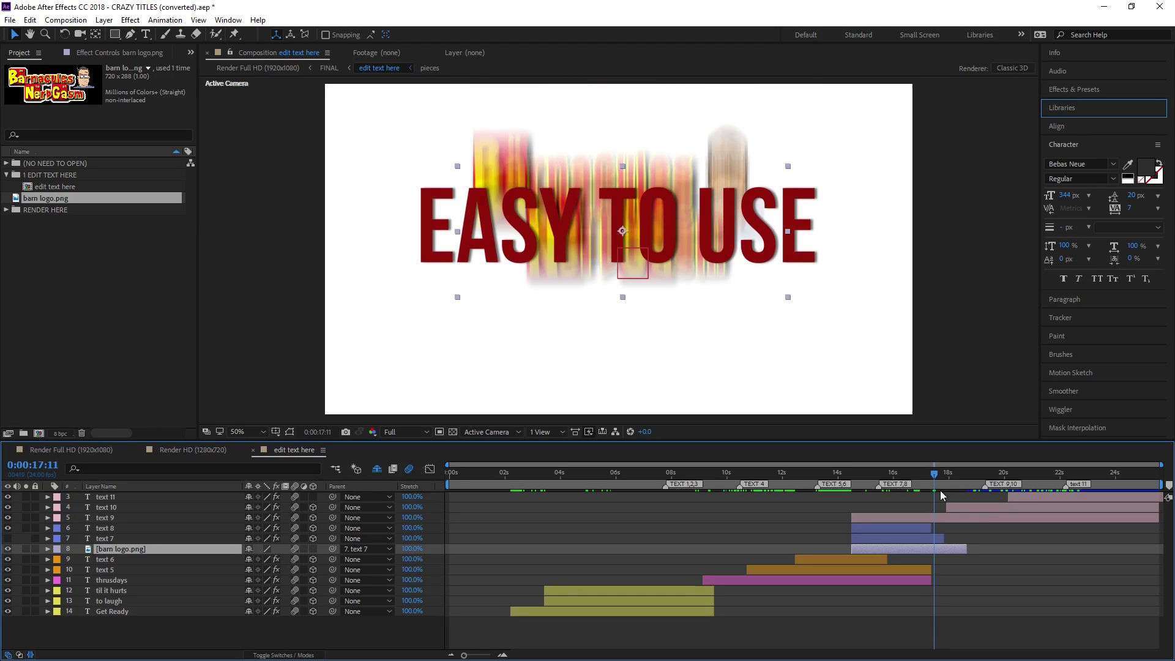
left_click_drag(969, 551, 947, 557)
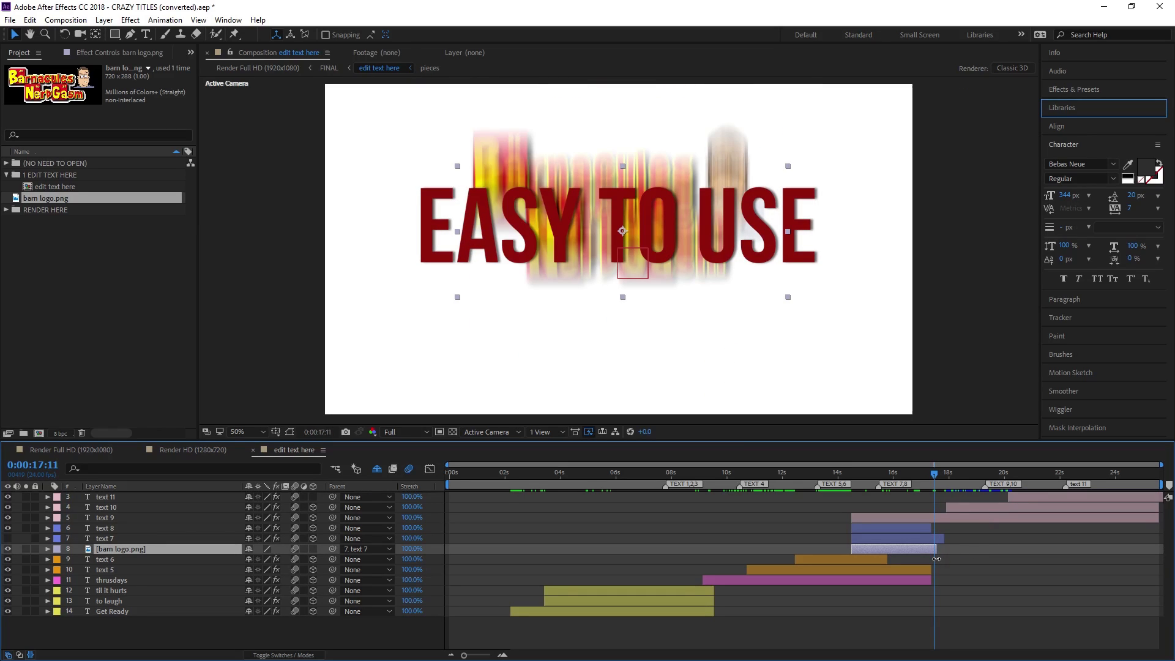
left_click(894, 475)
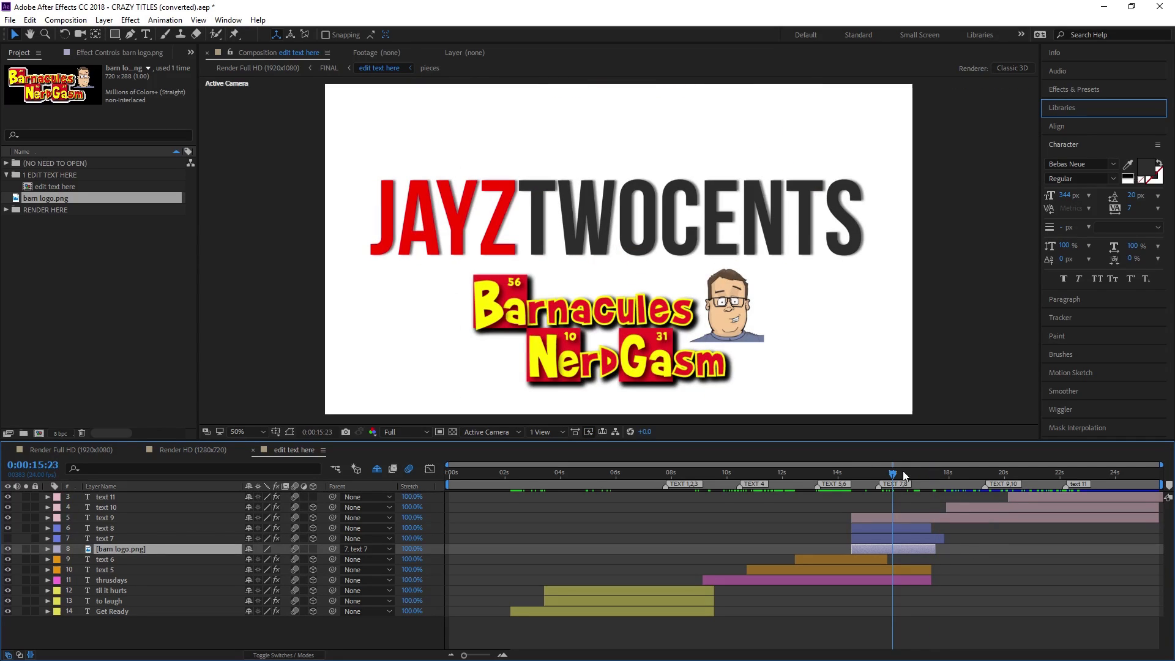
key("space")
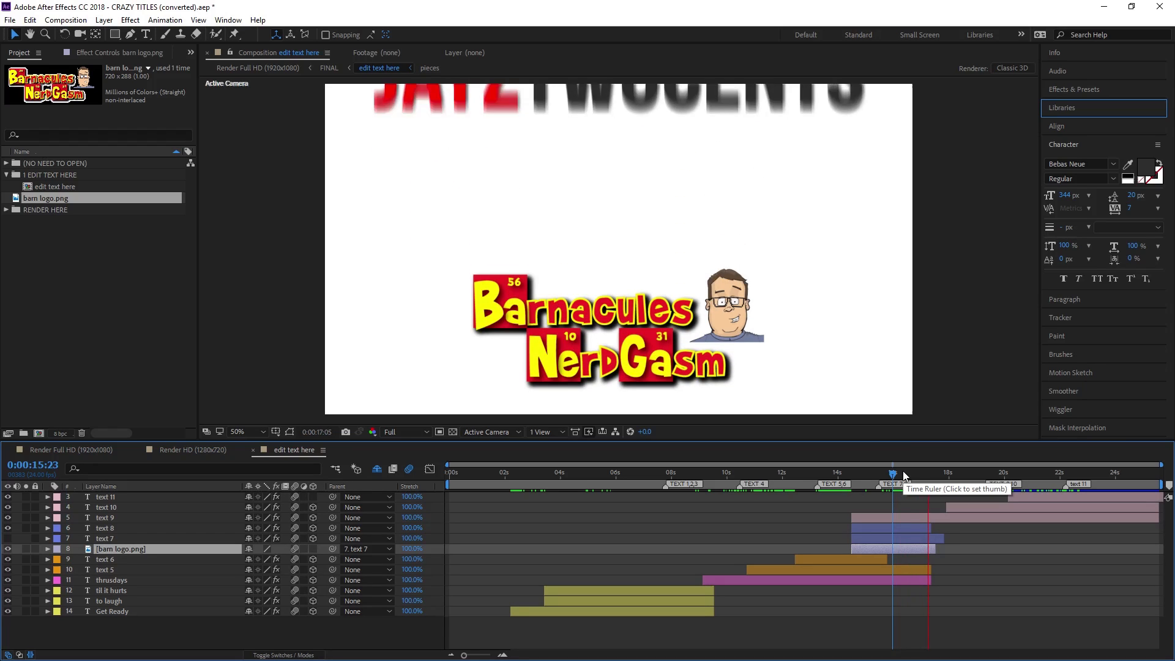
key("space")
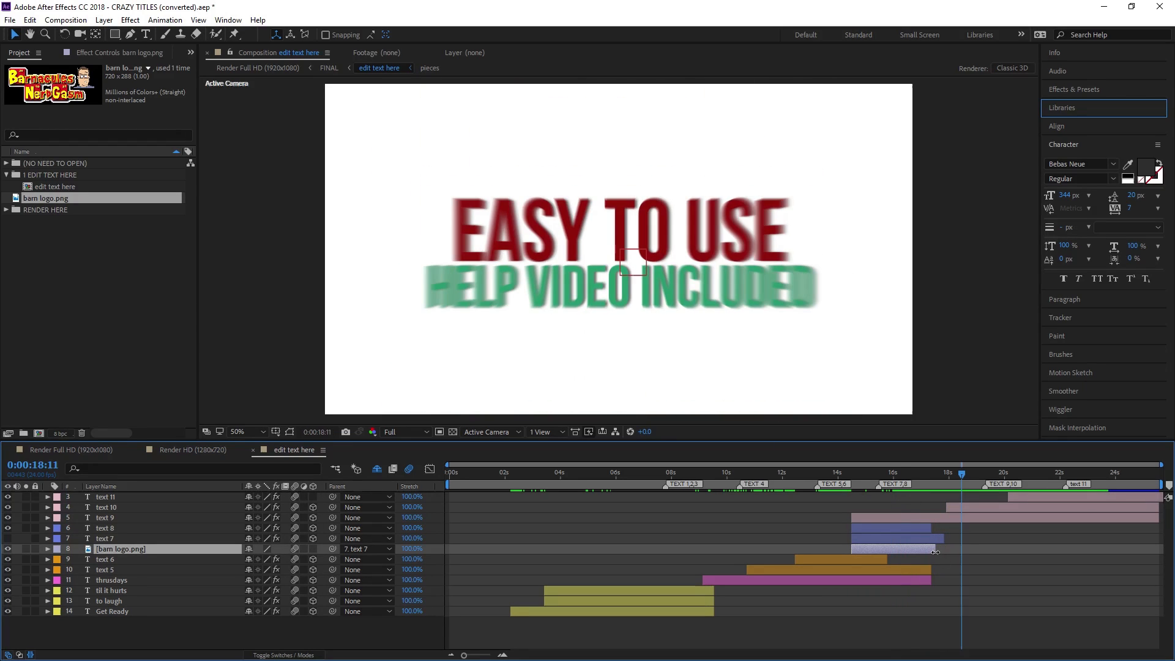
left_click(923, 471)
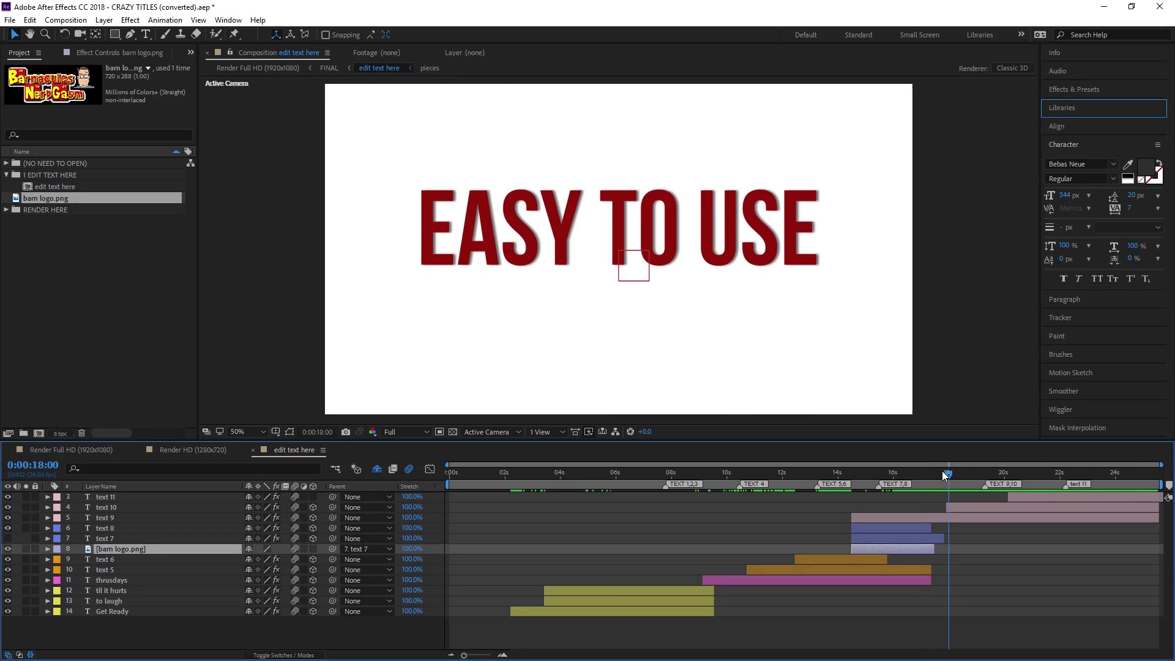
left_click(932, 474)
left_click_drag(930, 472, 920, 472)
key("space")
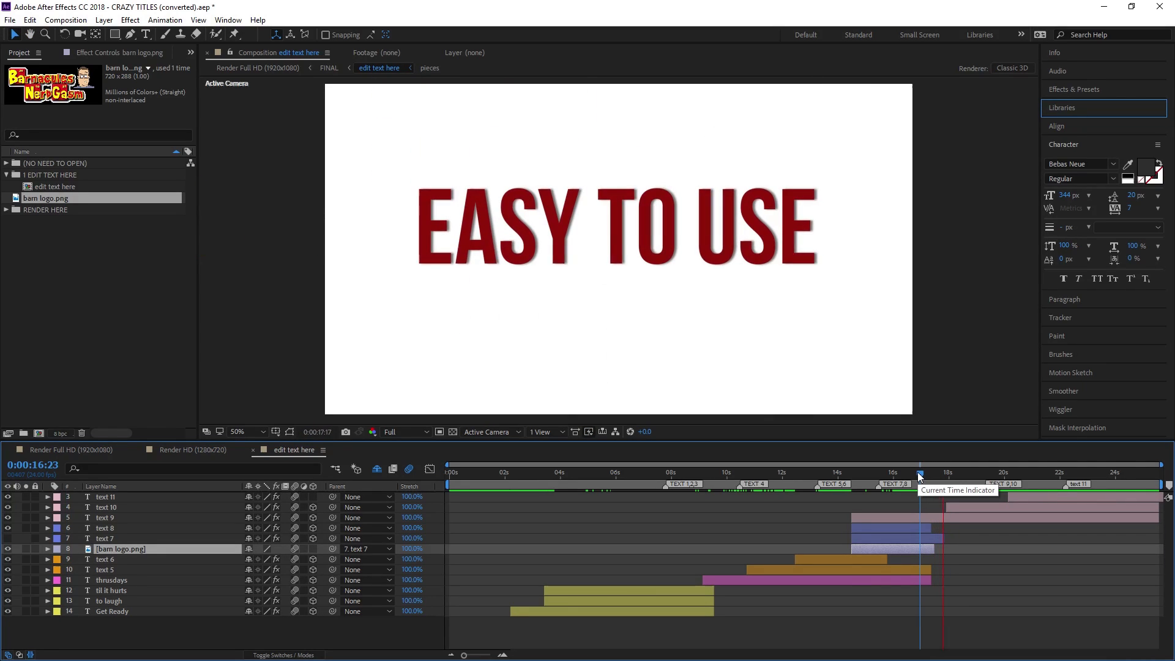
key("space")
left_click(936, 474)
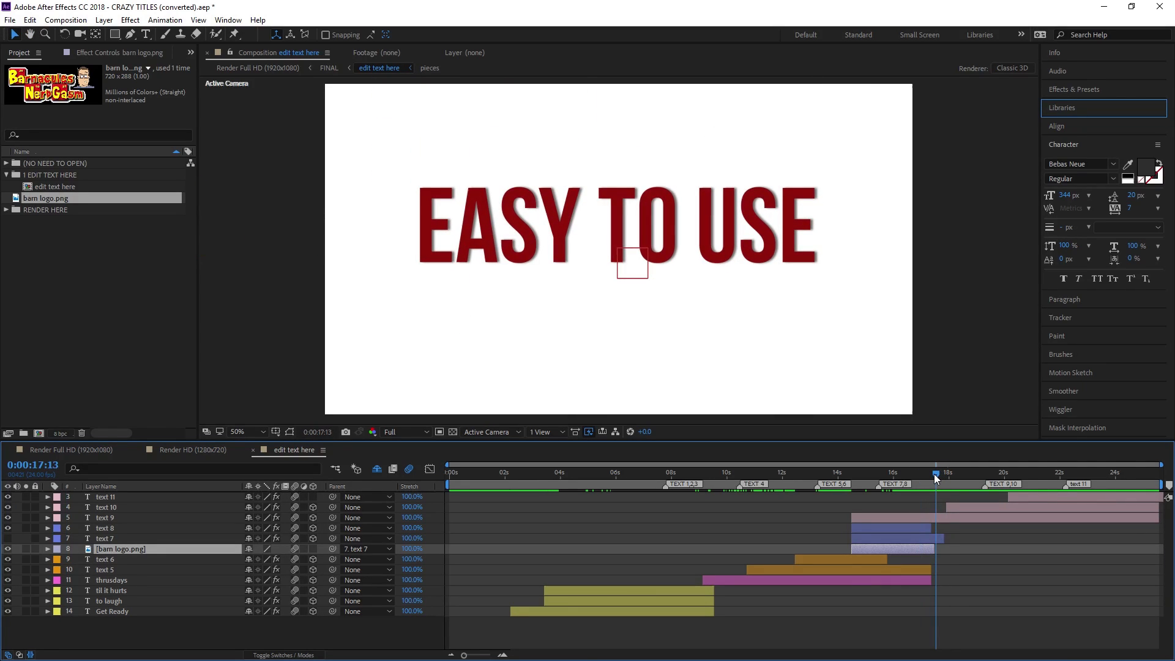
left_click(933, 474)
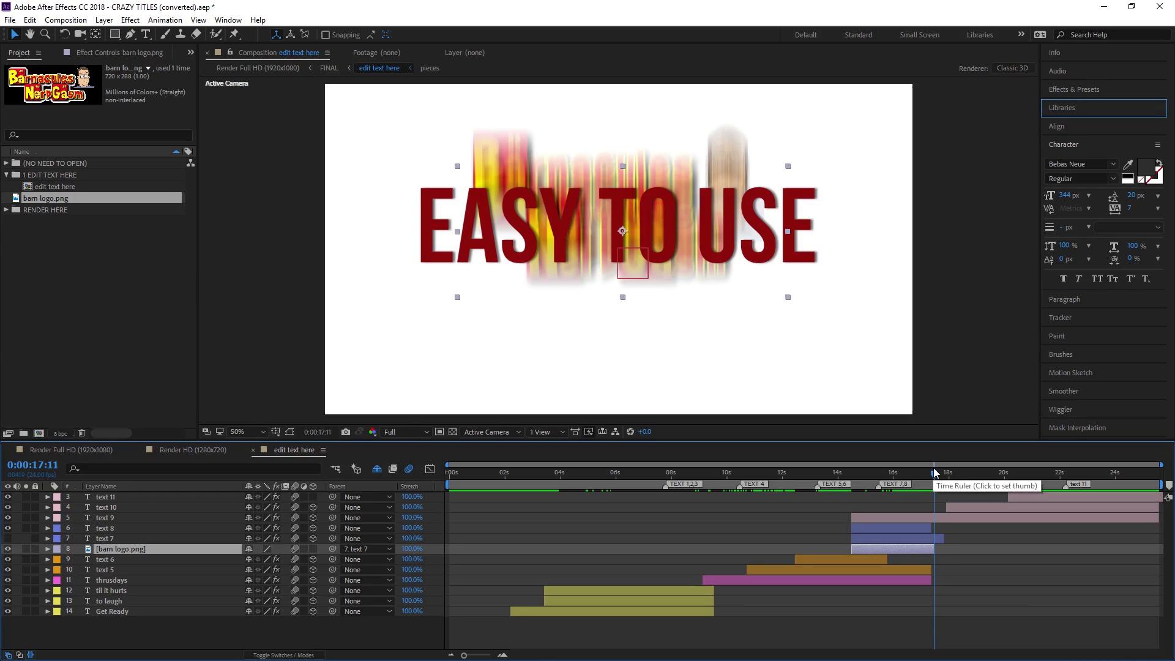
left_click(938, 472)
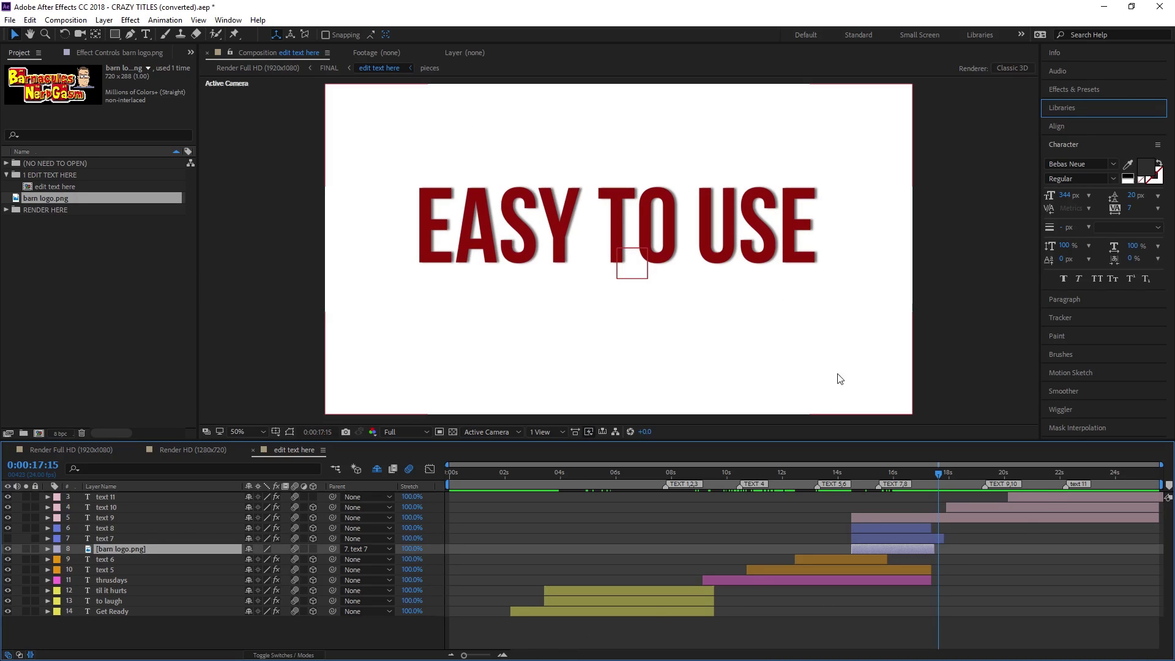
mouse_move(936, 473)
left_mouse_down()
mouse_move(915, 474)
mouse_move(956, 475)
left_mouse_up()
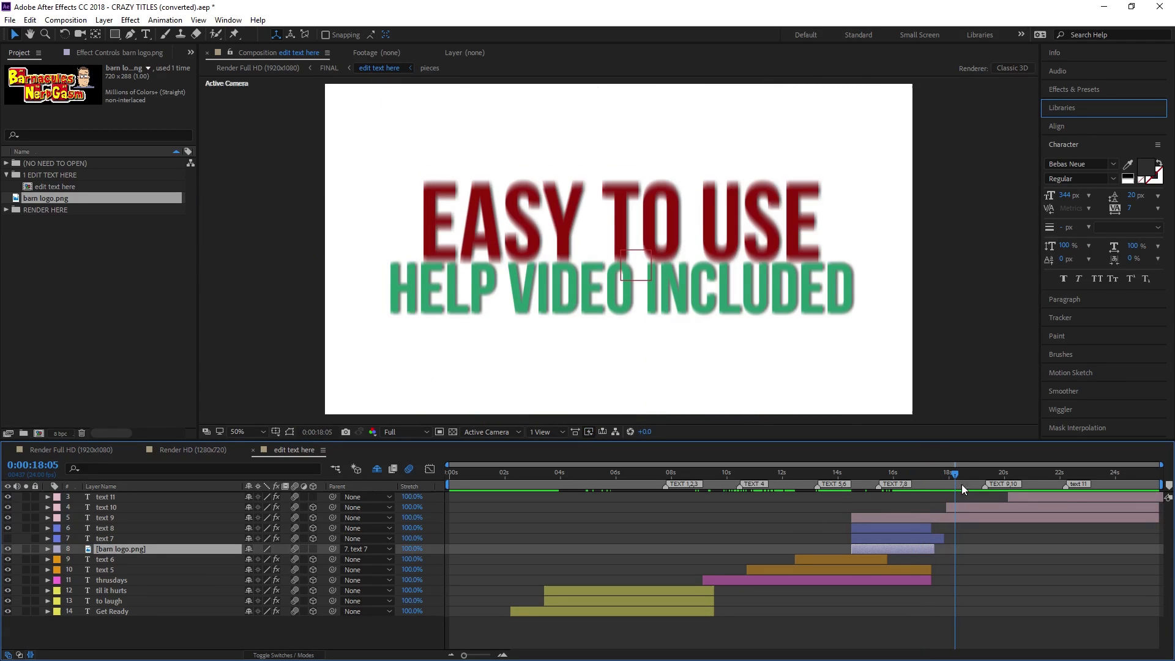
Retype the red EASY TO USE headline as TECH TALK without the colon
left_click(971, 506)
double_click(968, 507)
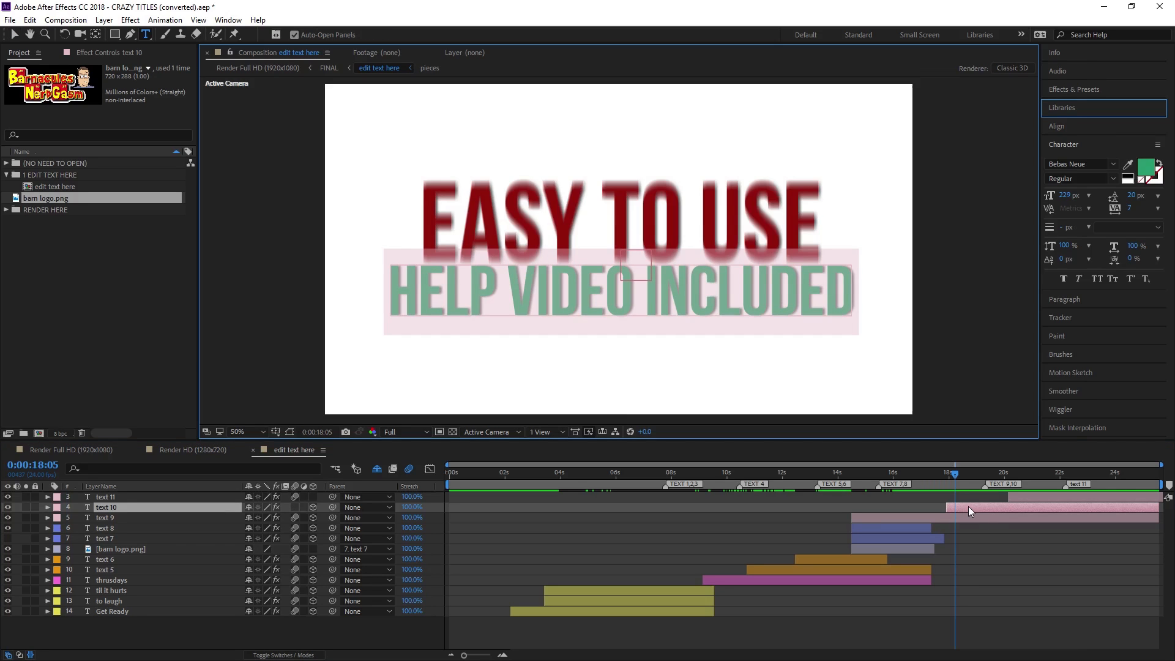
double_click(968, 517)
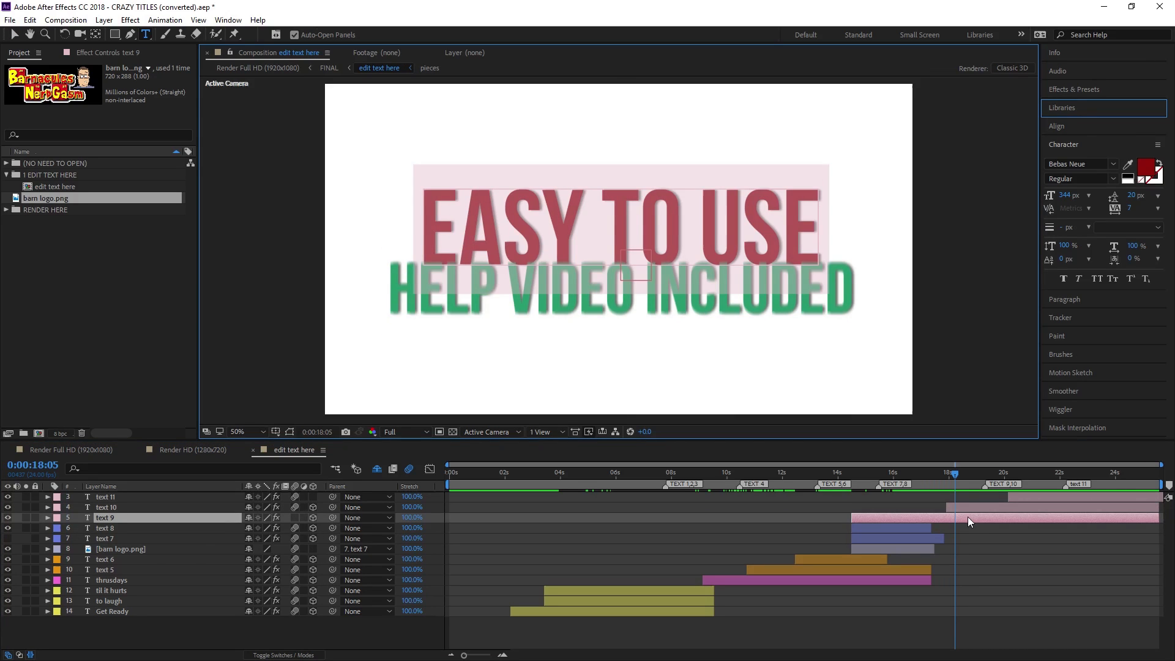
type("TECH TALK:")
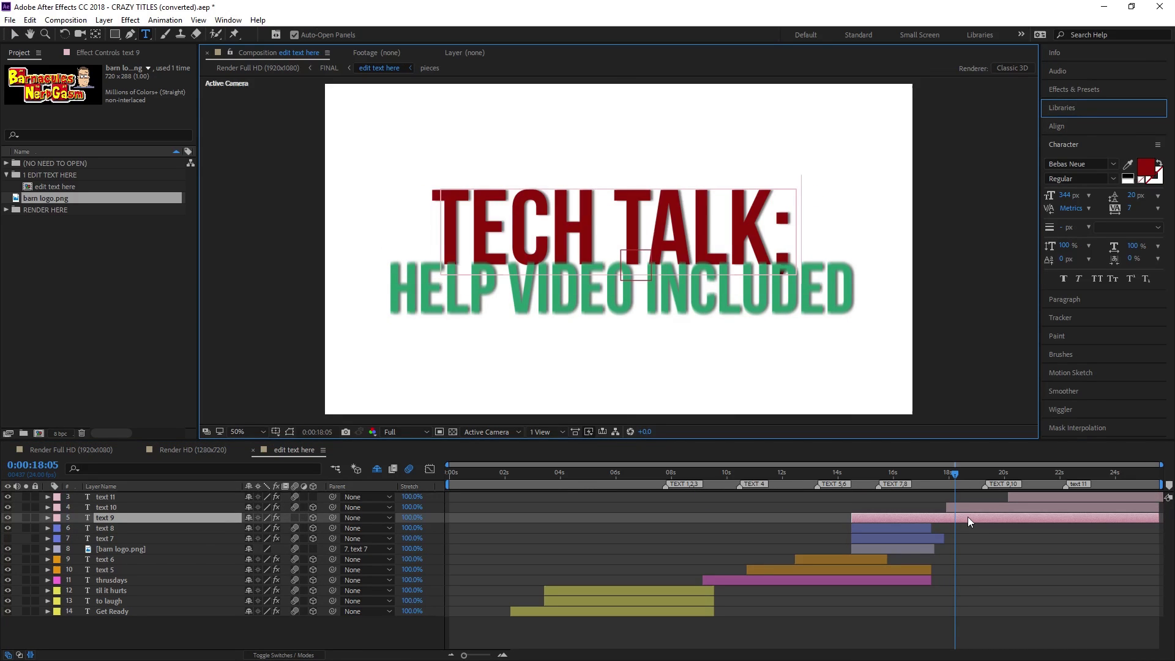
key("BackSpace")
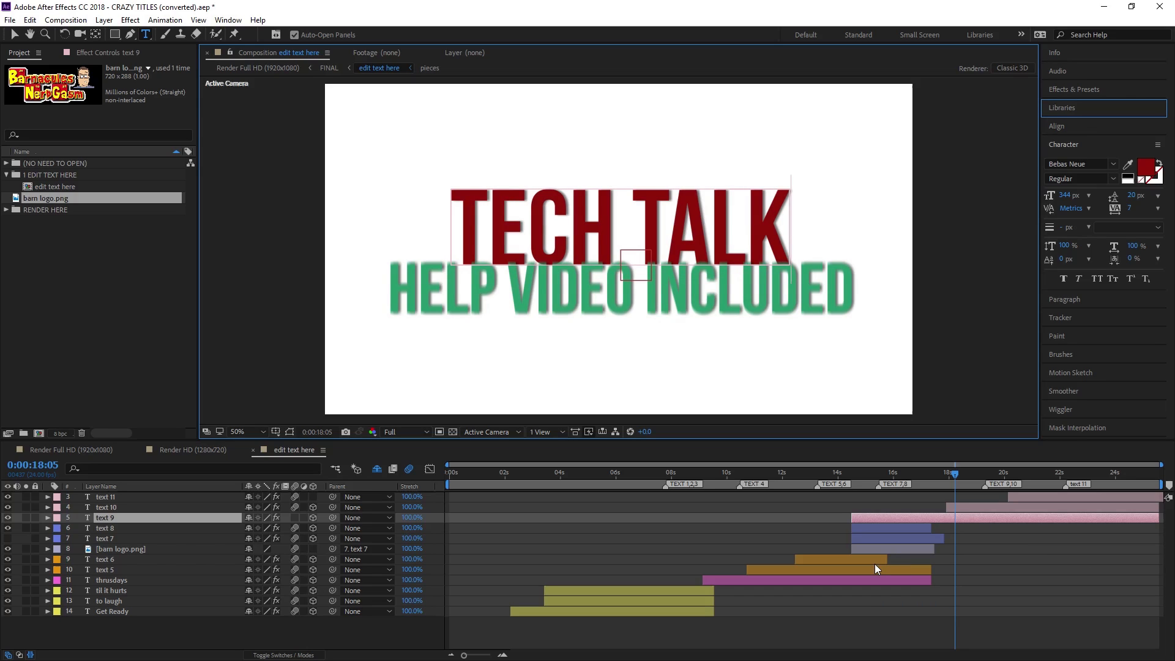
double_click(575, 228)
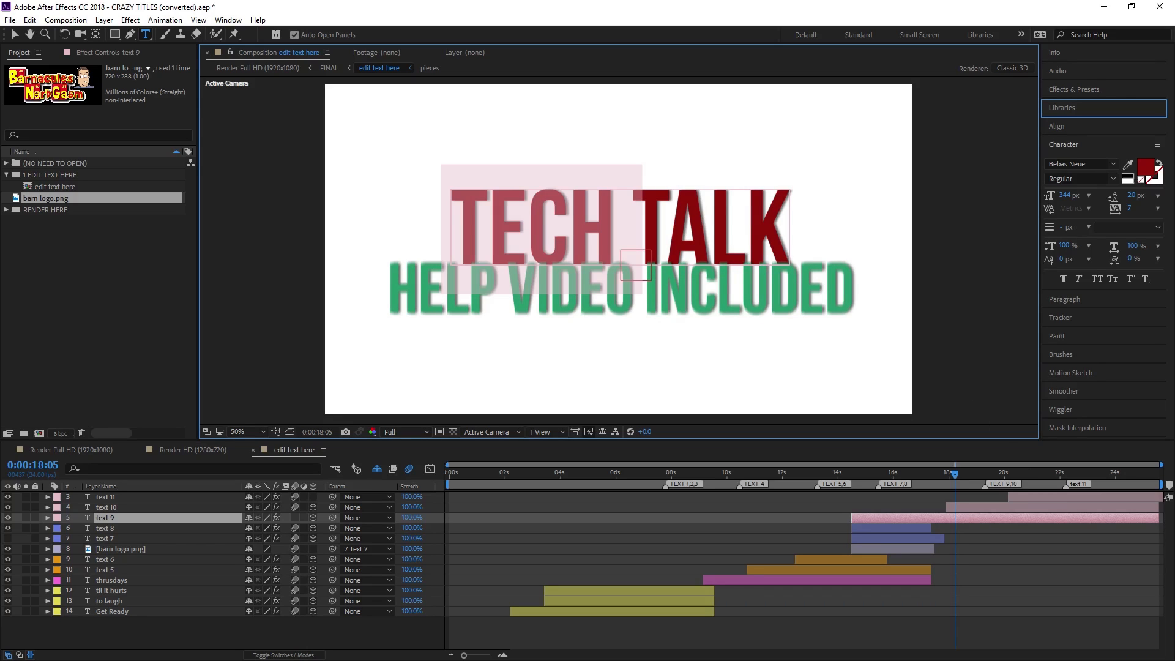
Make TECH an unfilled outline with a #222222 dark grey stroke
left_click(1151, 174)
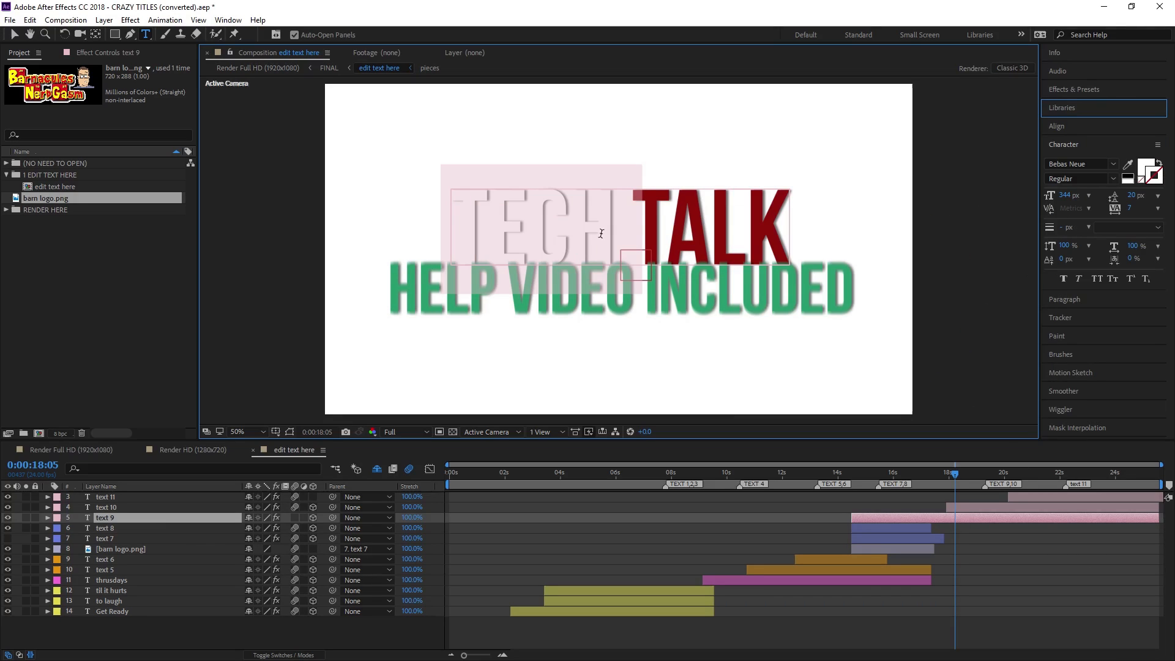
left_click(1154, 176)
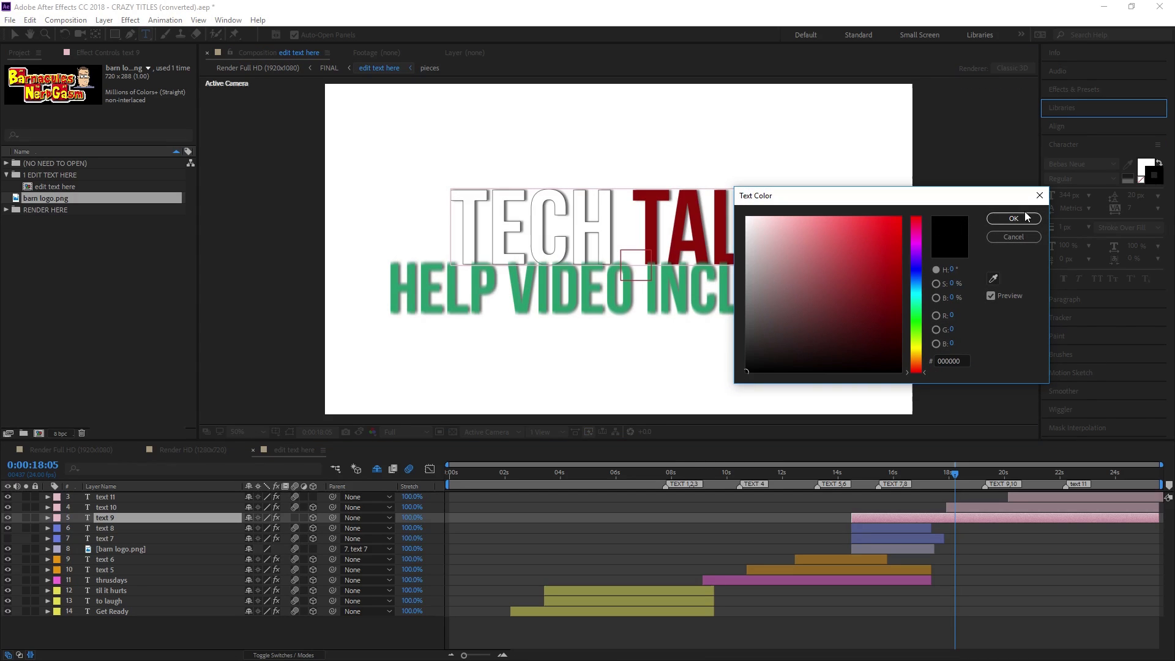
left_click_drag(752, 354, 739, 351)
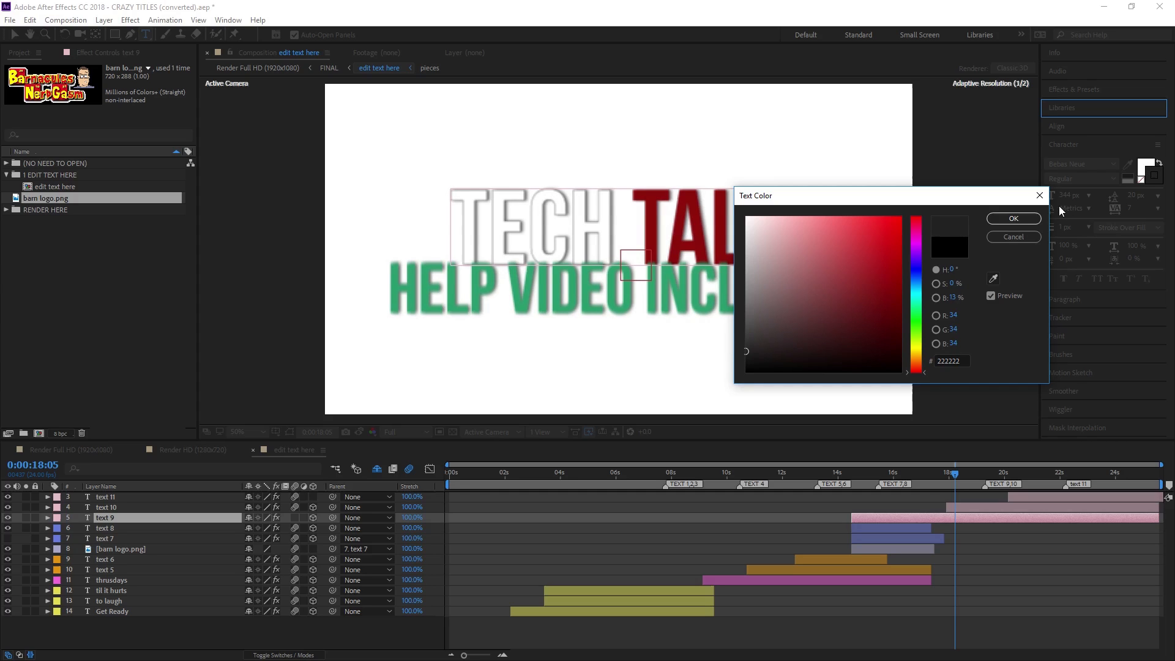
left_click(1014, 218)
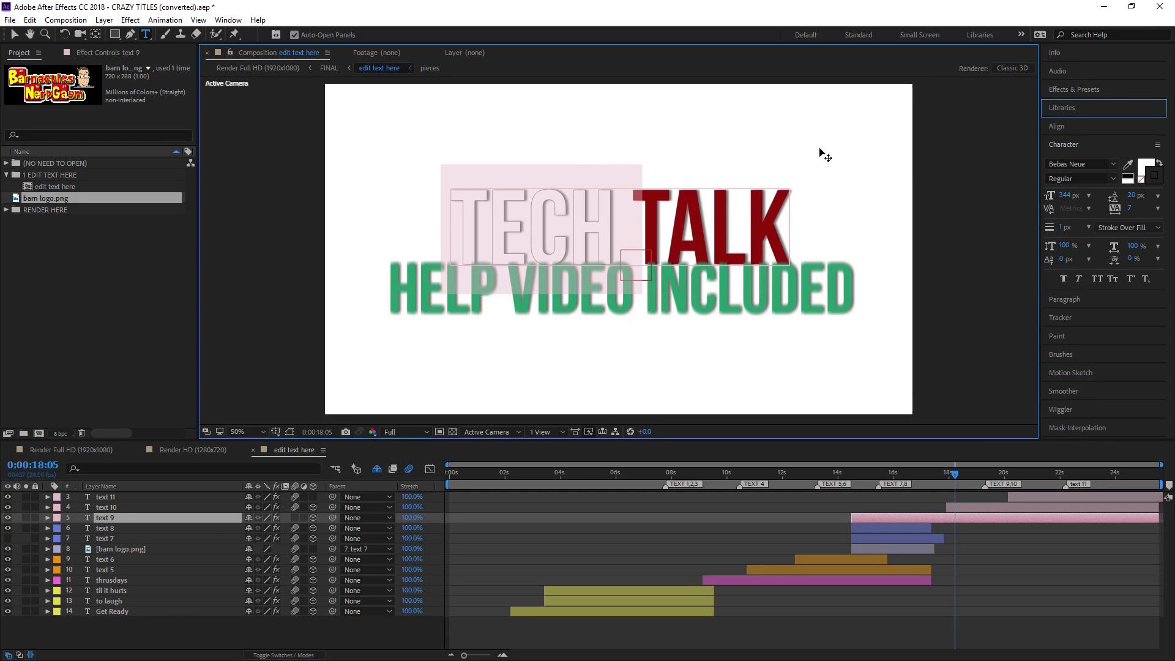
Select TALK and recolour its fill a bright red
double_click(715, 220)
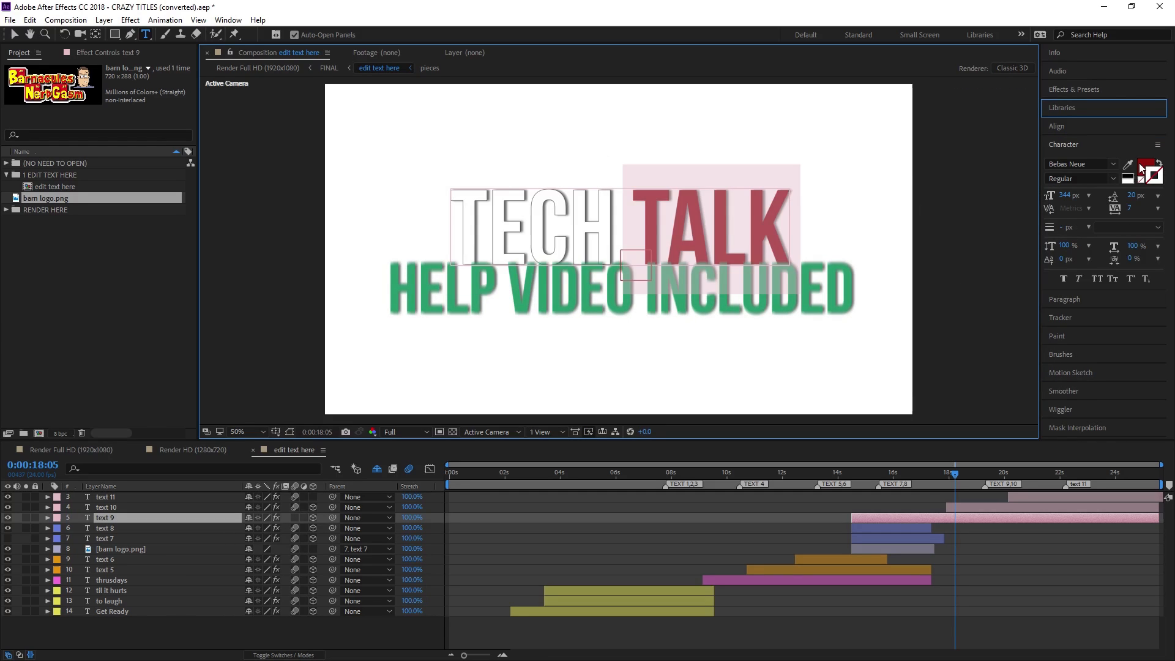
left_click(1142, 167)
left_click(1149, 167)
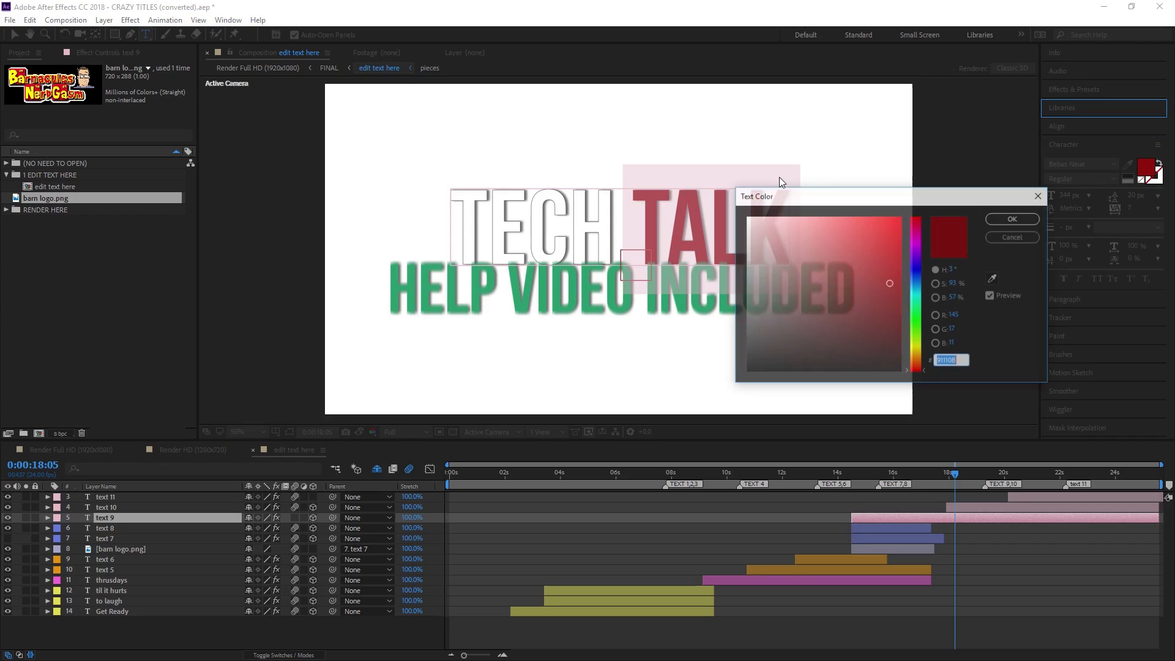
left_click(908, 240)
left_click_drag(885, 243, 927, 212)
left_click(1014, 219)
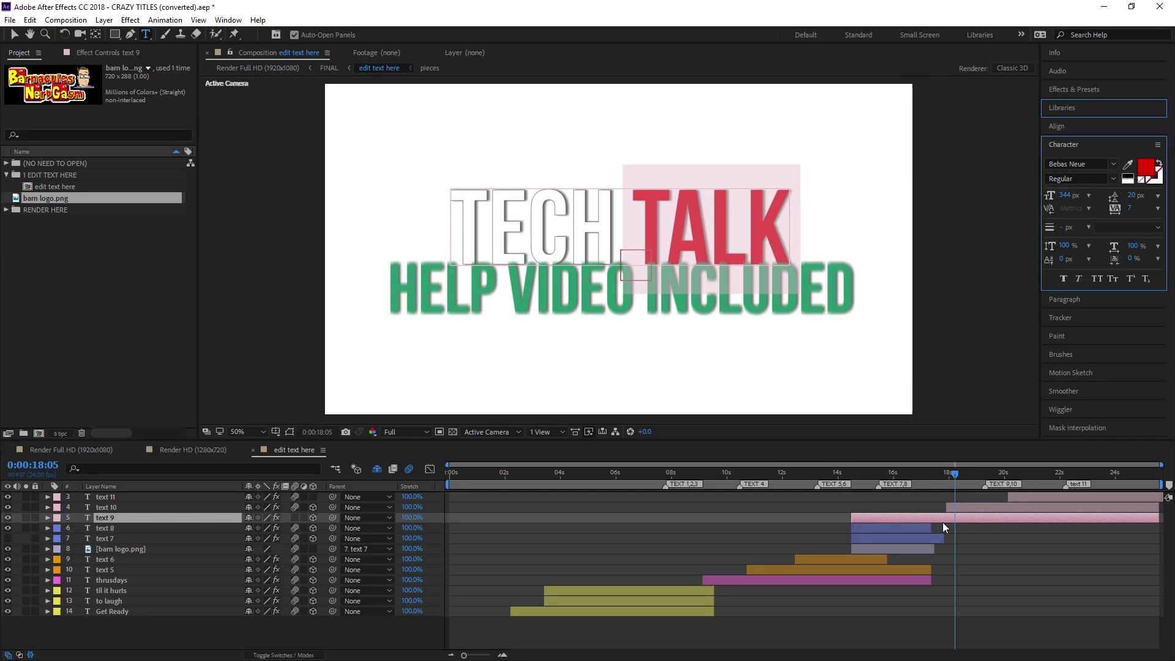
Retype the HELP VIDEO INCLUDED line as TECH NOT INCLUDED and colour it bright red
left_click(979, 507)
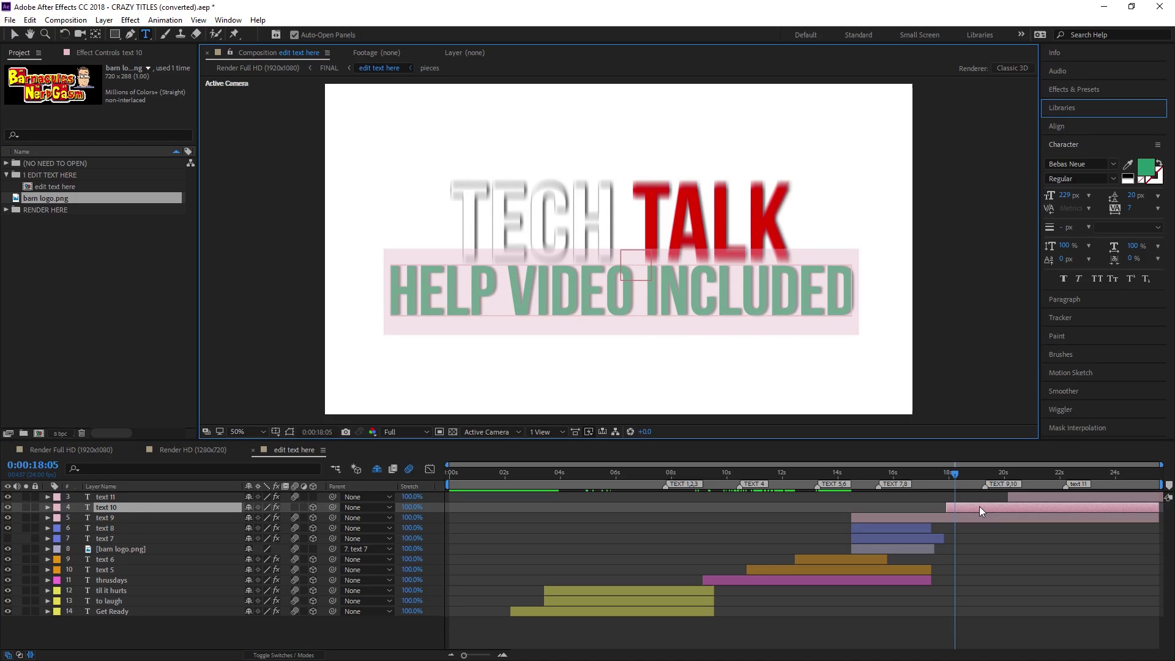
type("TECH NOT")
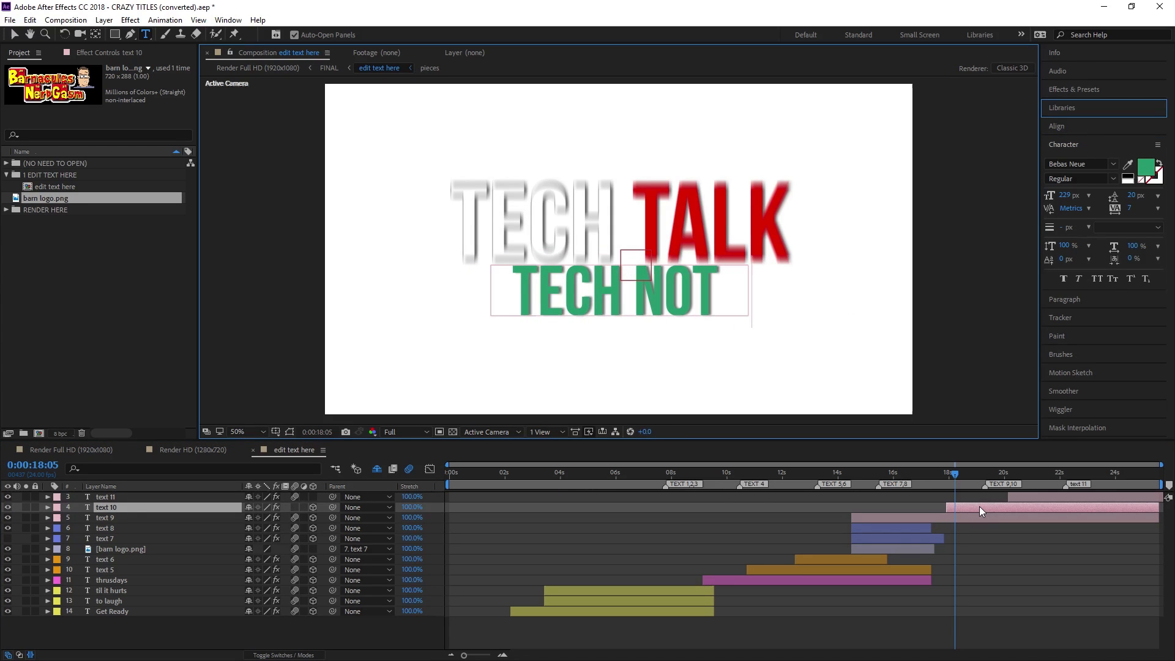
type(" INCLUDED")
key("ctrl+a")
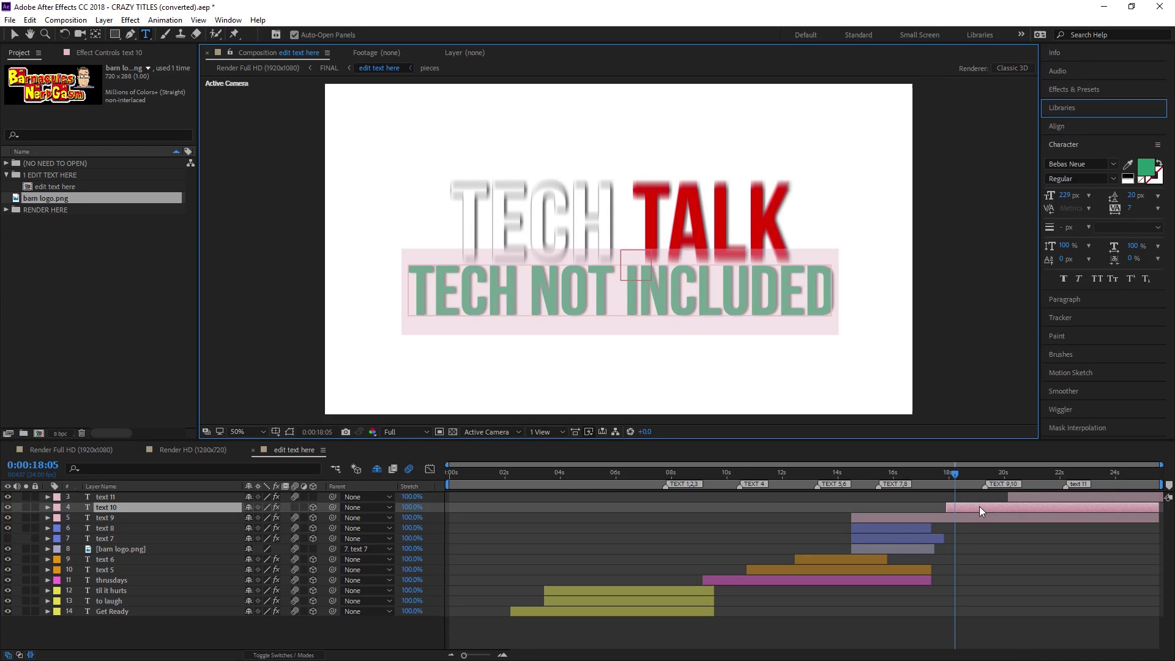
left_click(1146, 167)
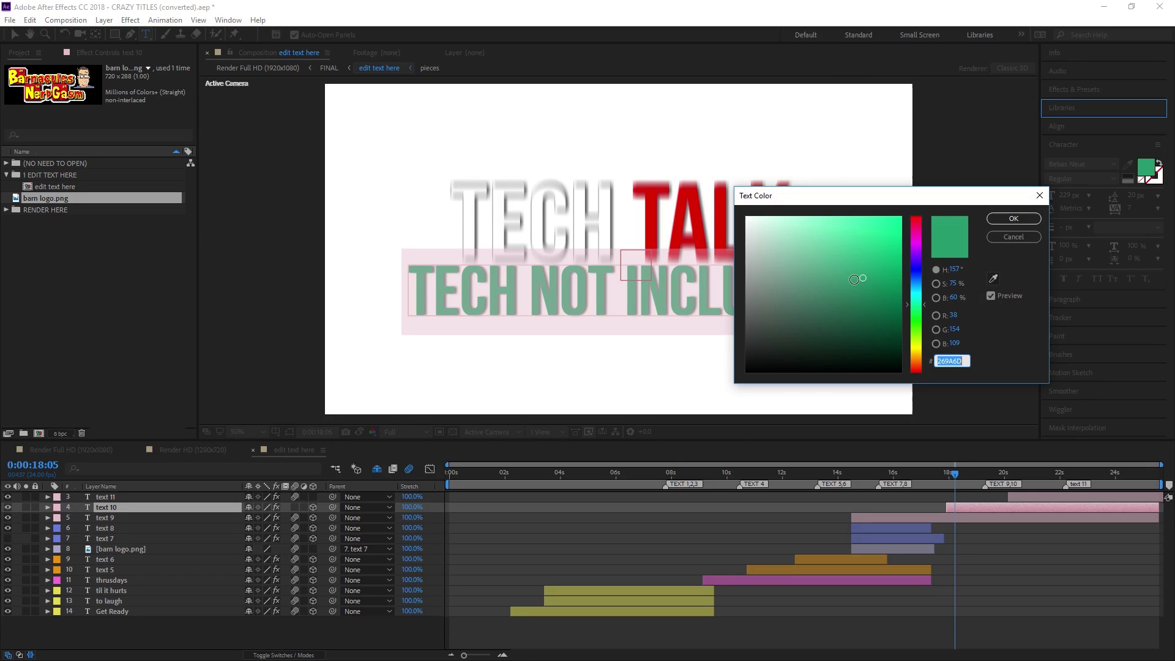
left_click(916, 221)
left_click_drag(893, 225, 908, 215)
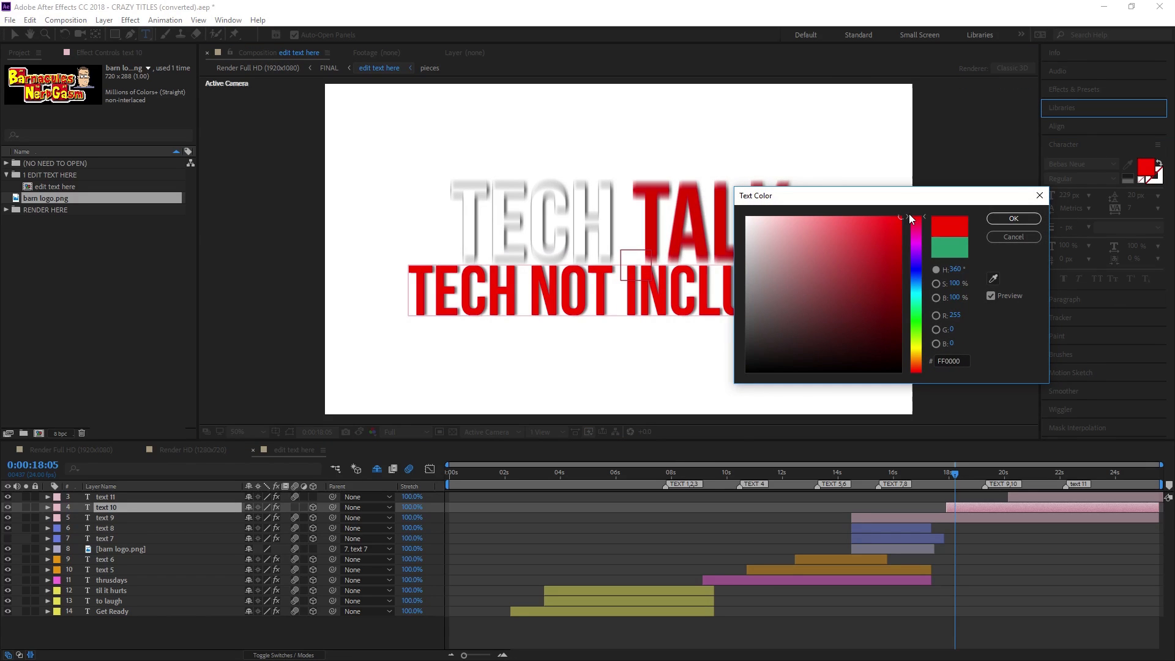
left_click(1010, 219)
Remove the stray V before NOT and finish editing the text
left_click(541, 301)
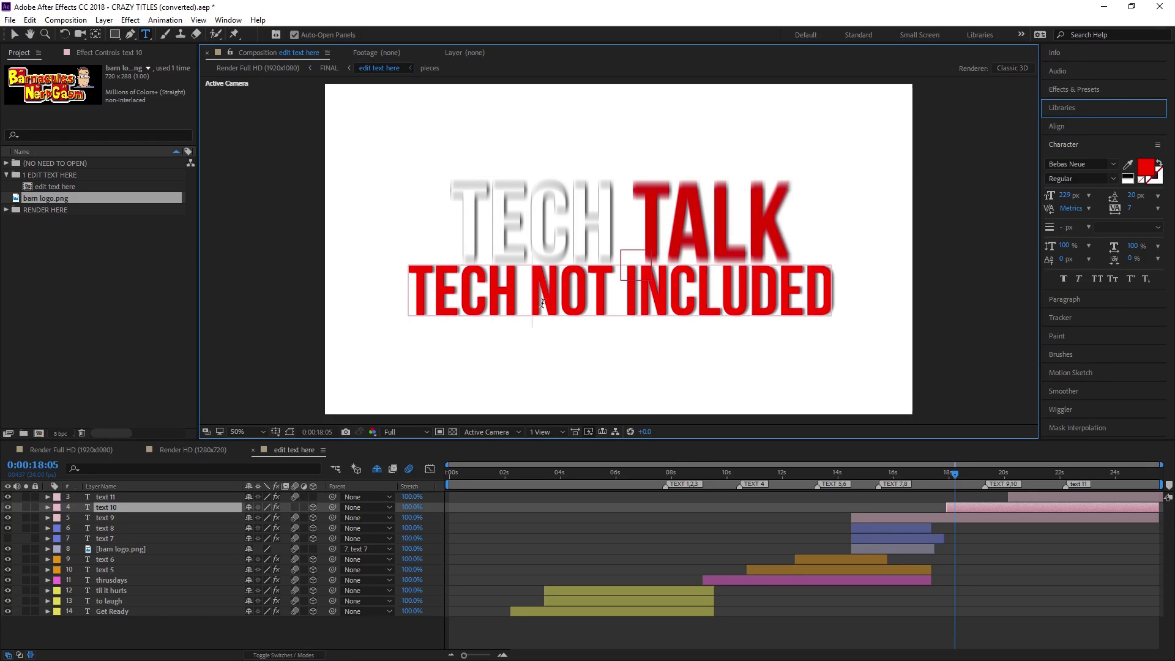
type("V")
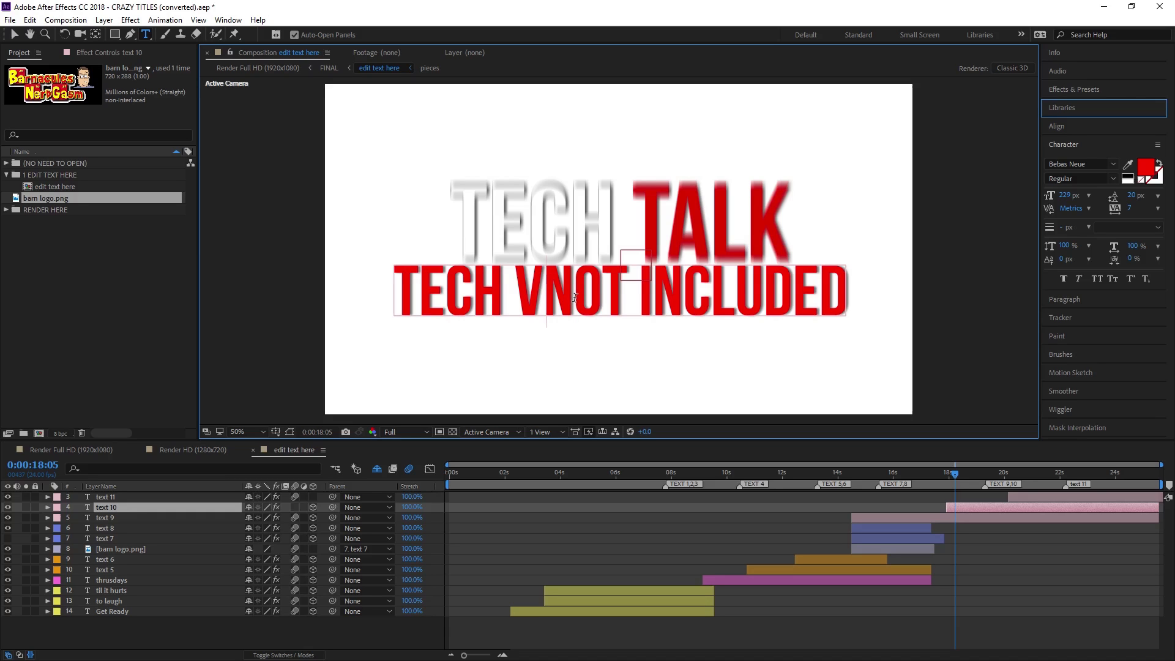
key("BackSpace")
left_click_drag(941, 475, 1032, 492)
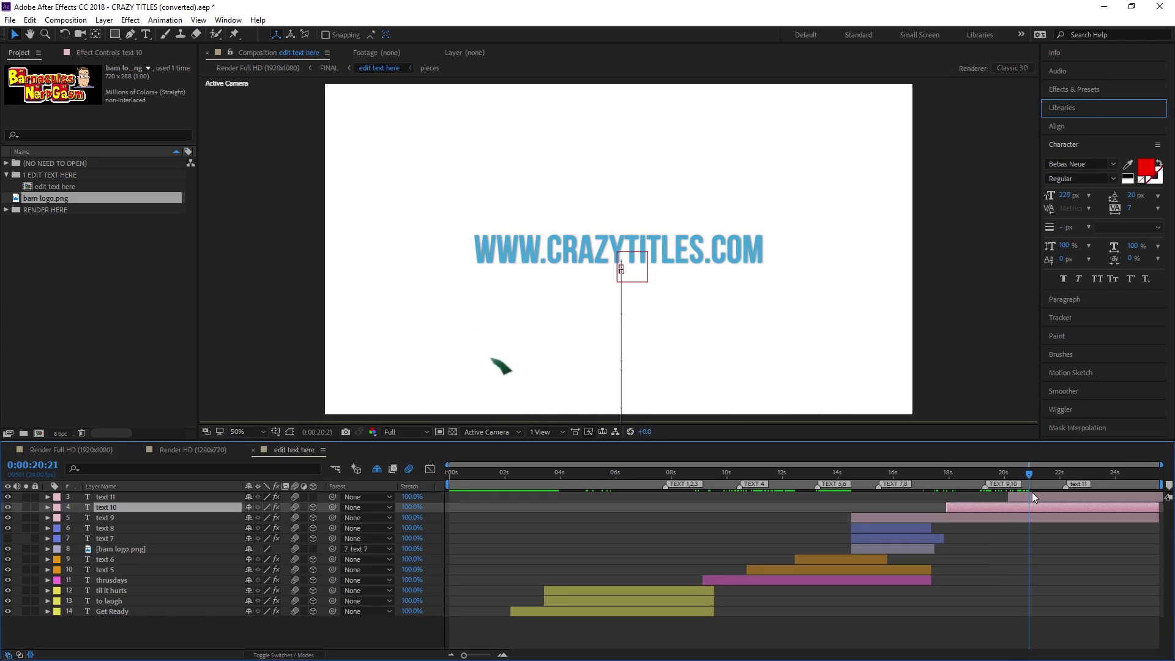
double_click(590, 263)
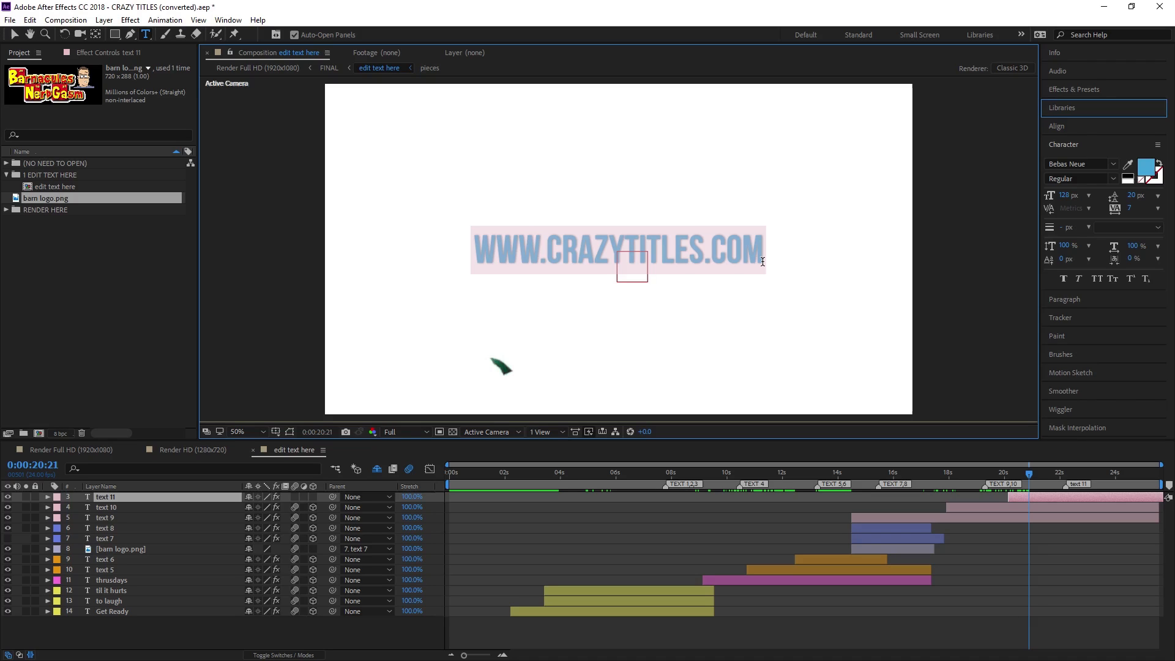
left_click_drag(709, 262, 763, 262)
key("BackSpace")
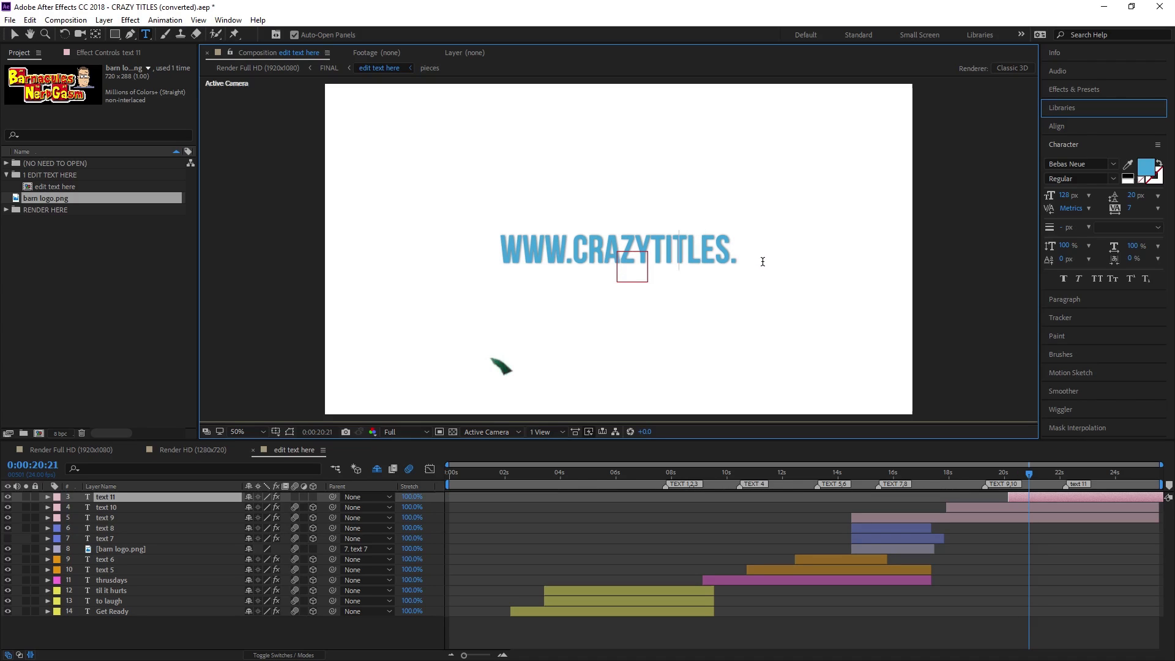
key("ctrl+a")
key("BackSpace")
type("WWW")
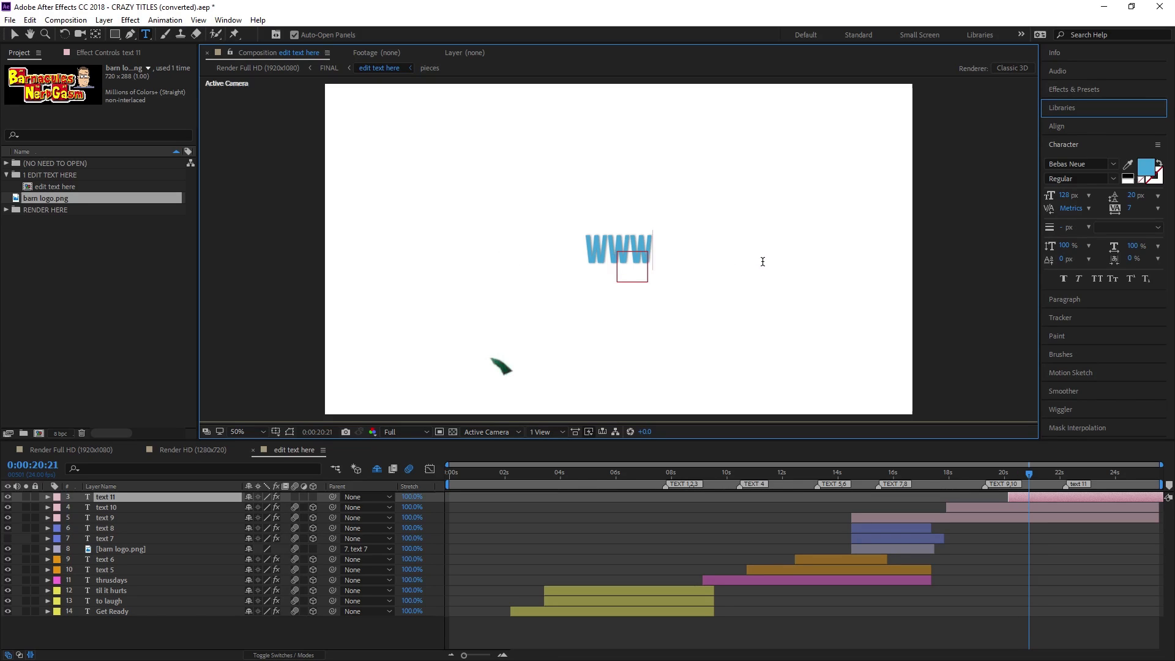
type(".YOUTUBE.COM/HAYZ")
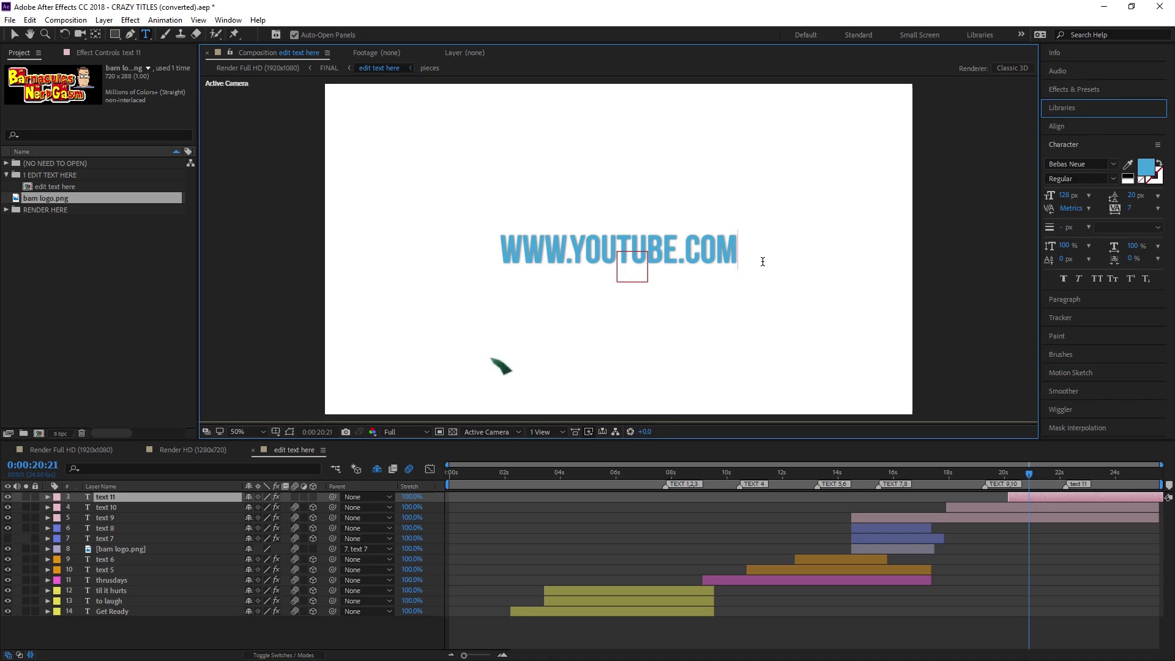
key("BackSpace")
key("BackSpace")
key("BackSpace")
key("BackSpace")
type("JAY")
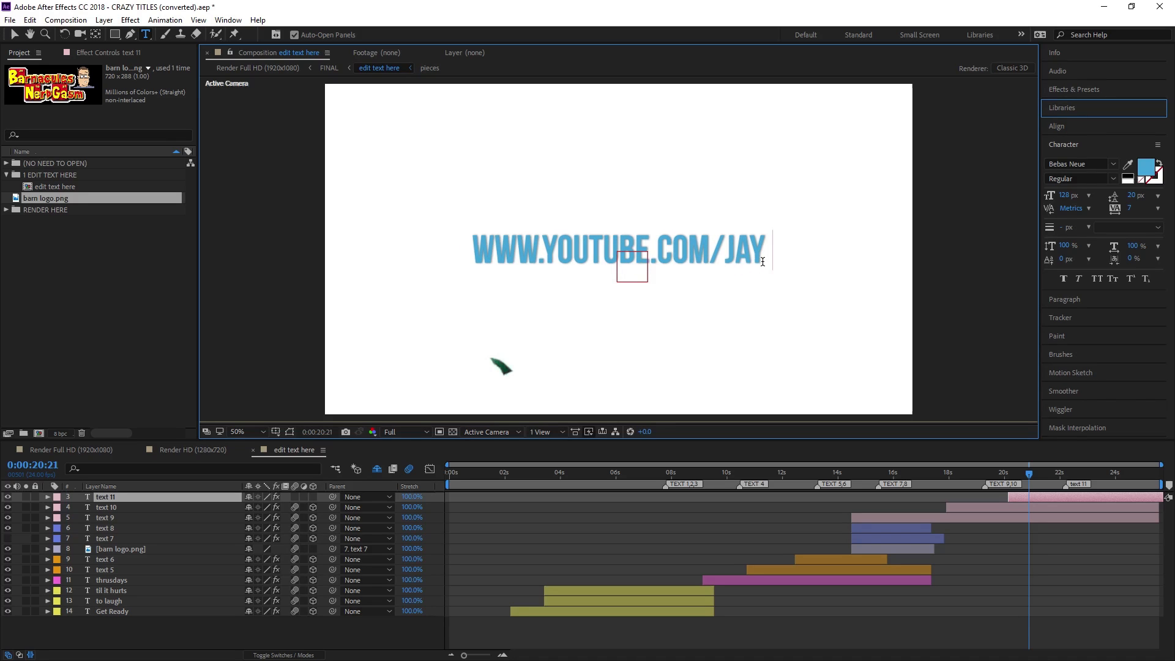
type("ZTWOCENTS")
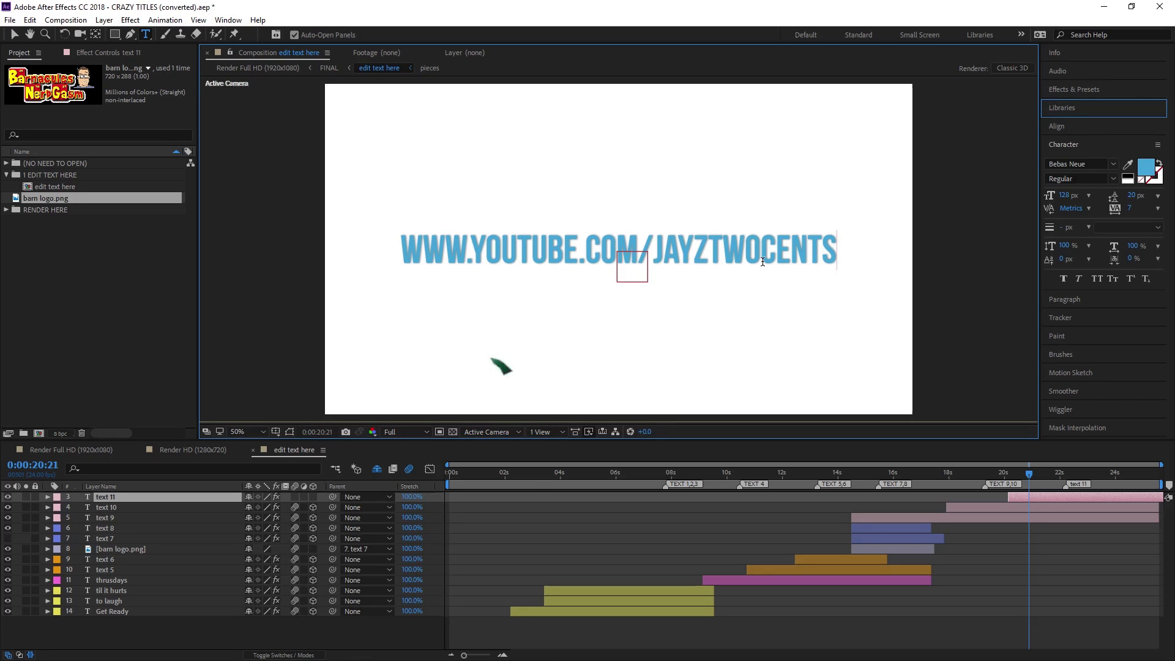
Colour the whole web address line red and move to 0:00:21:21
key("ctrl+a")
left_click(1144, 169)
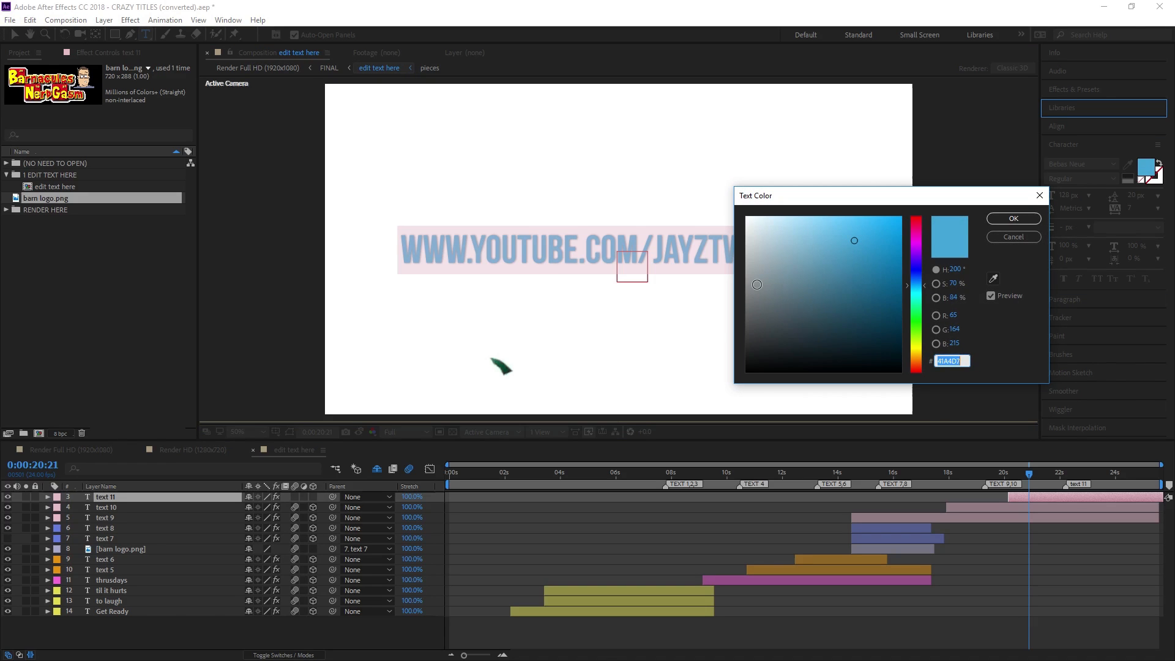
left_click(901, 217)
left_click(919, 217)
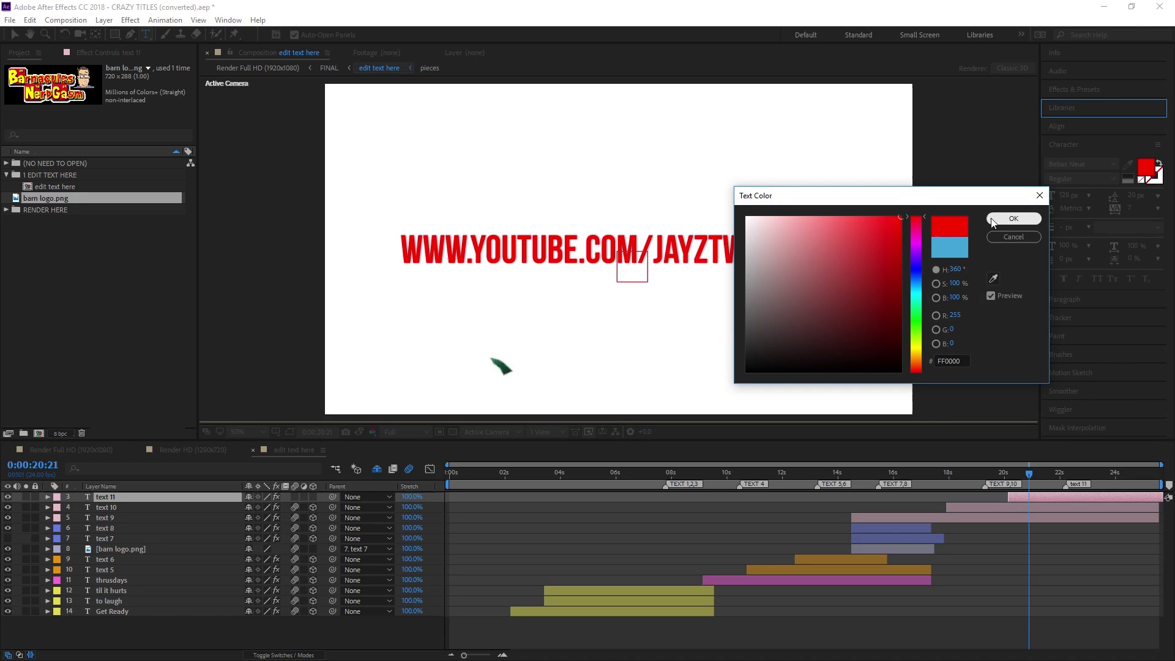
left_click(1014, 219)
left_click_drag(1031, 477, 1057, 478)
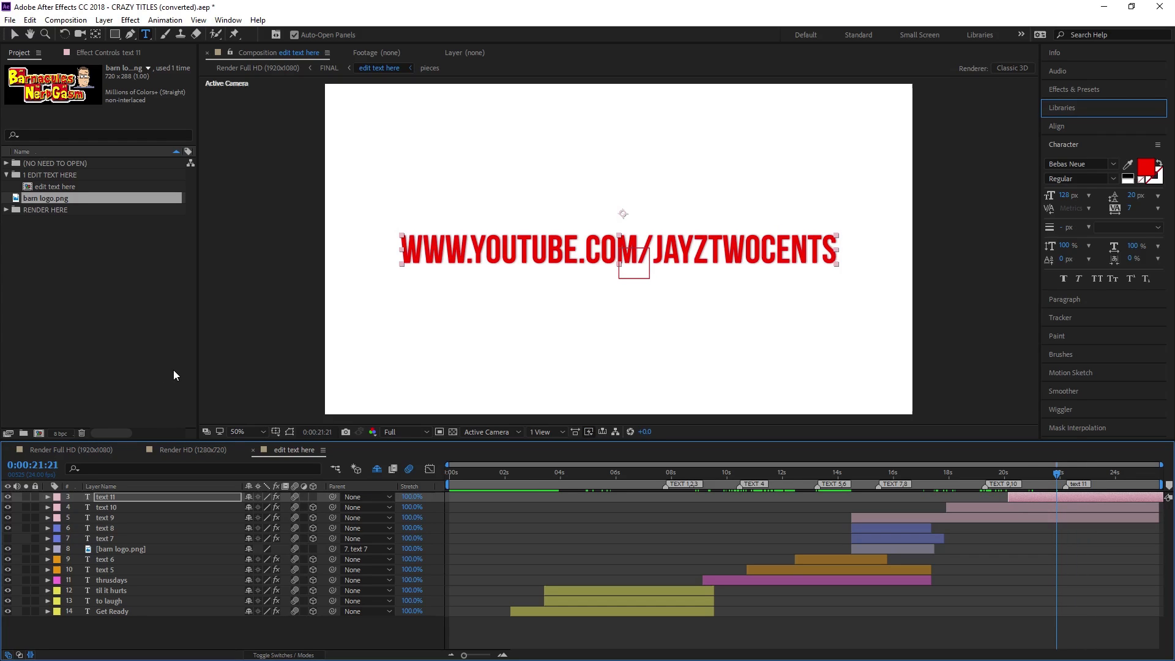
Expand the (NO NEED TO OPEN) and ASSETS folders and open the FINAL composition
left_click(6, 175)
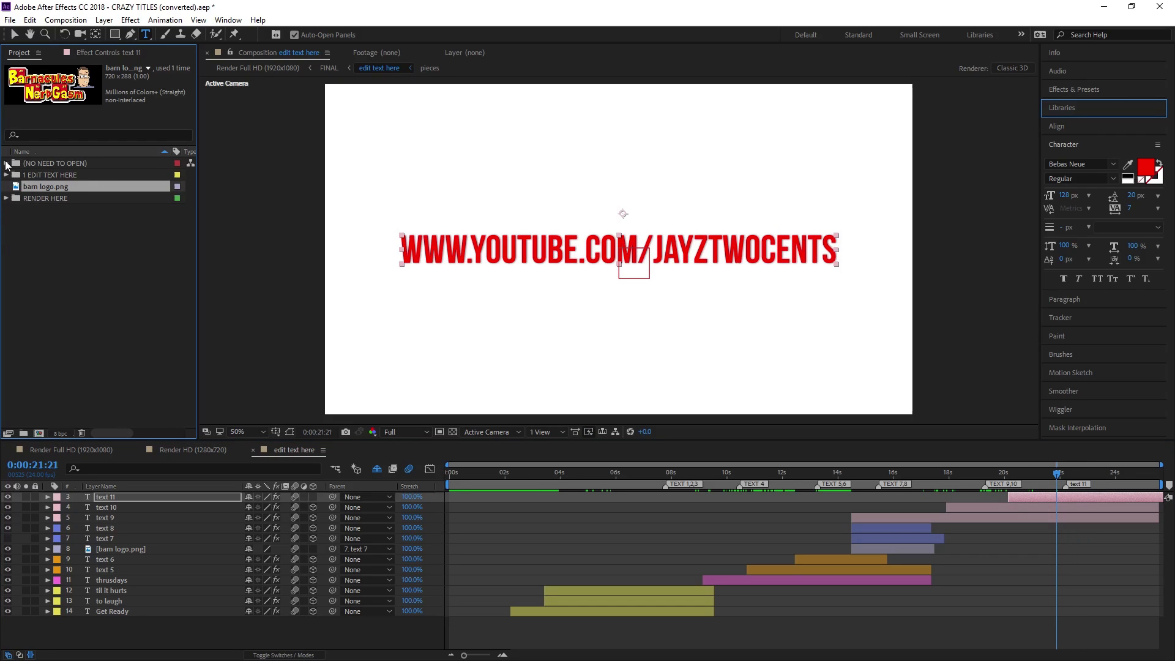
left_click(7, 164)
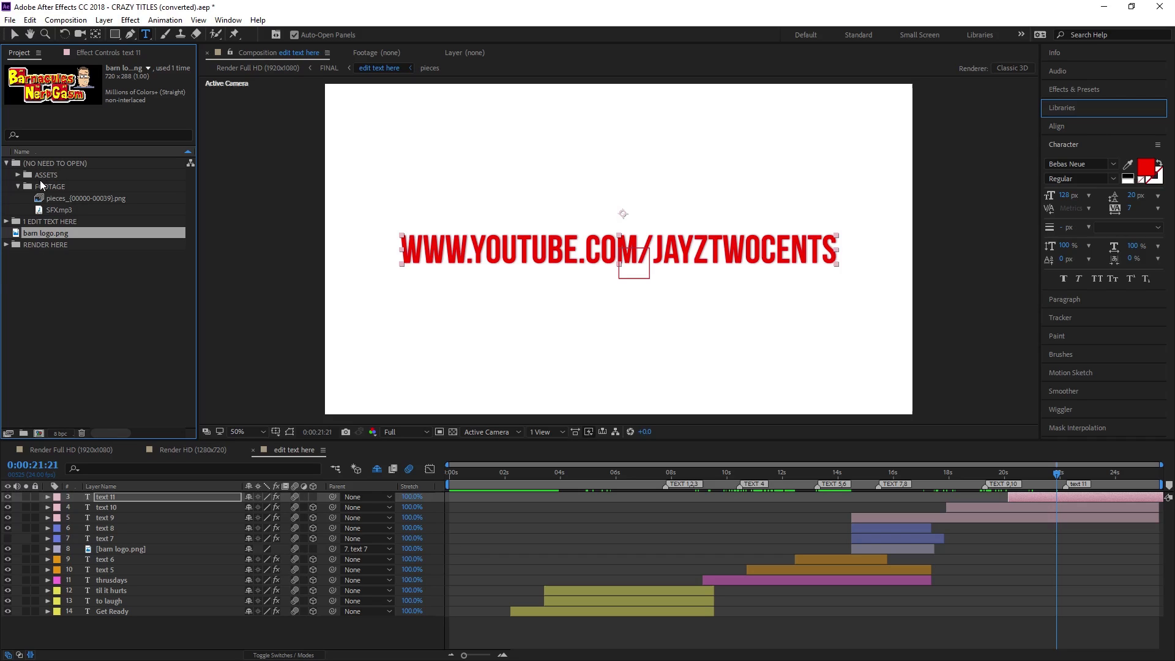
left_click(40, 183)
left_click(19, 176)
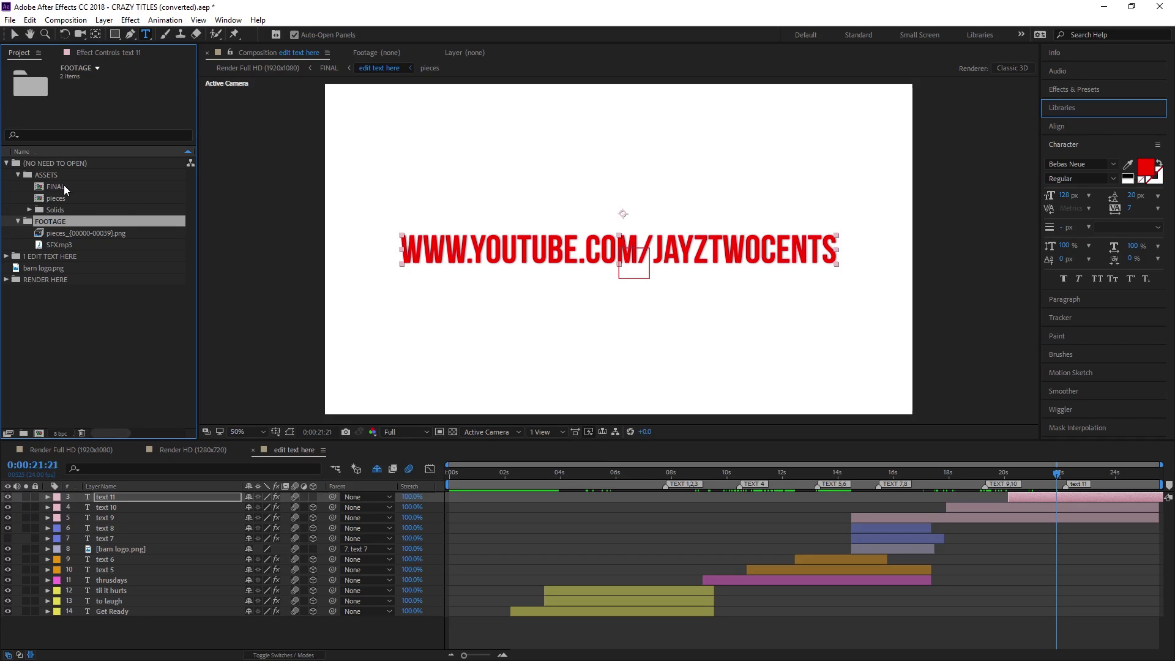
double_click(63, 185)
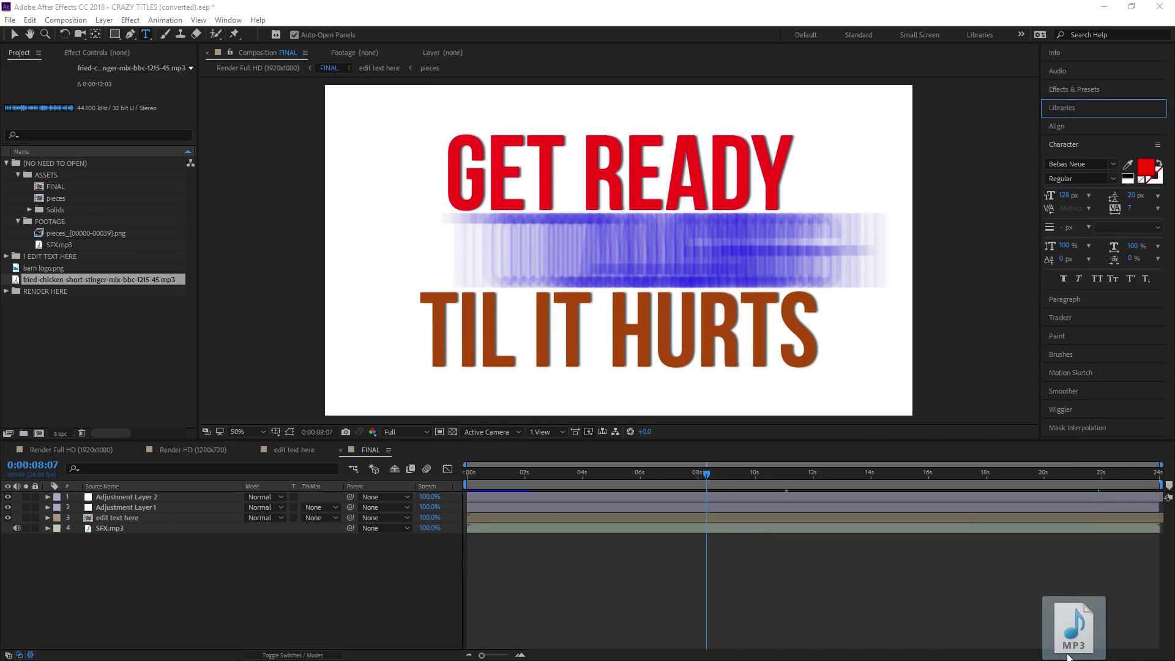
Add fried-chicken-15-sec-mix-bbc-1215-40.mp3 to the FINAL timeline, scrub, and return to the first frame
left_click_drag(1078, 646, 483, 564)
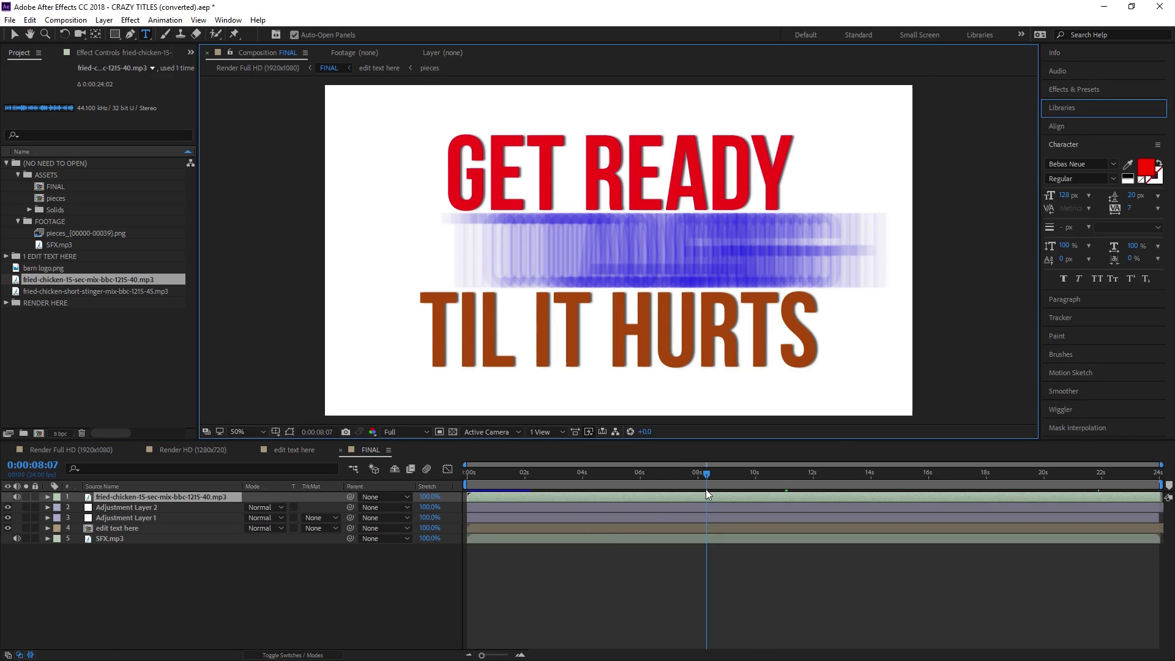
left_click_drag(707, 493, 601, 482)
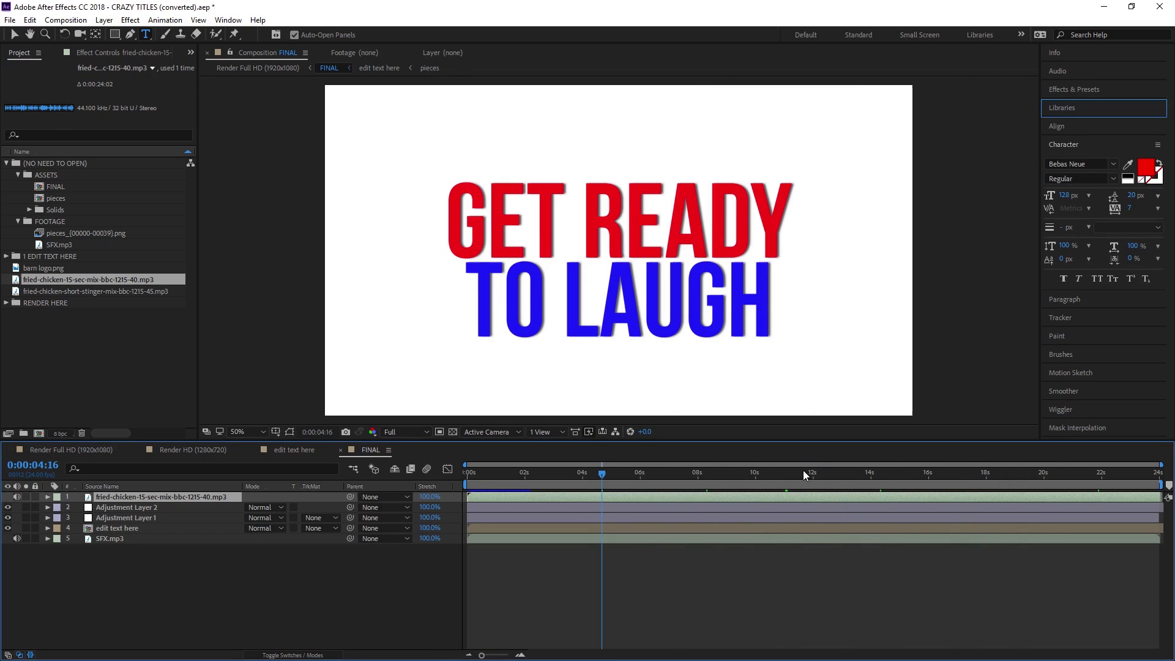
left_click(664, 472)
key("Home")
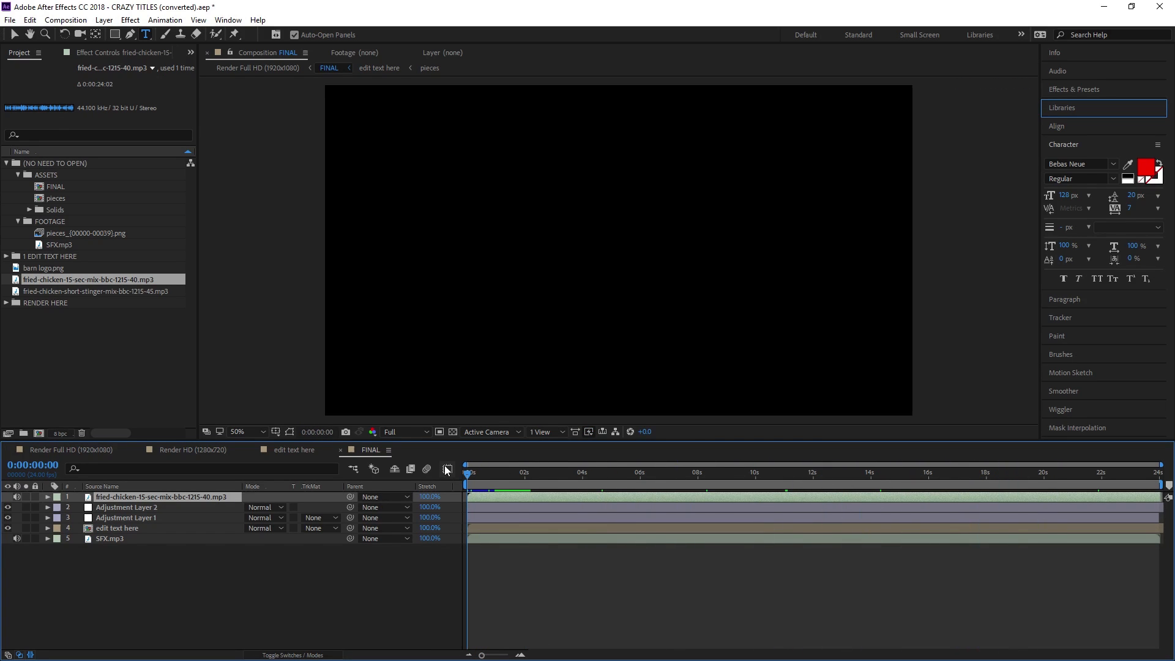
key("space")
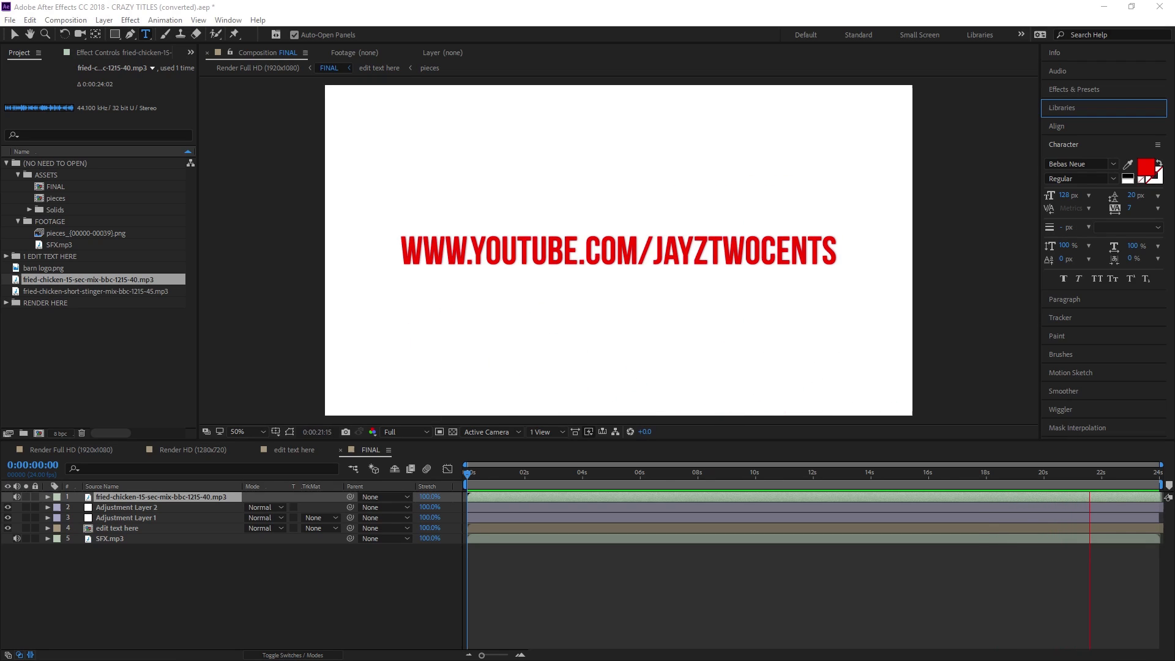
key("space")
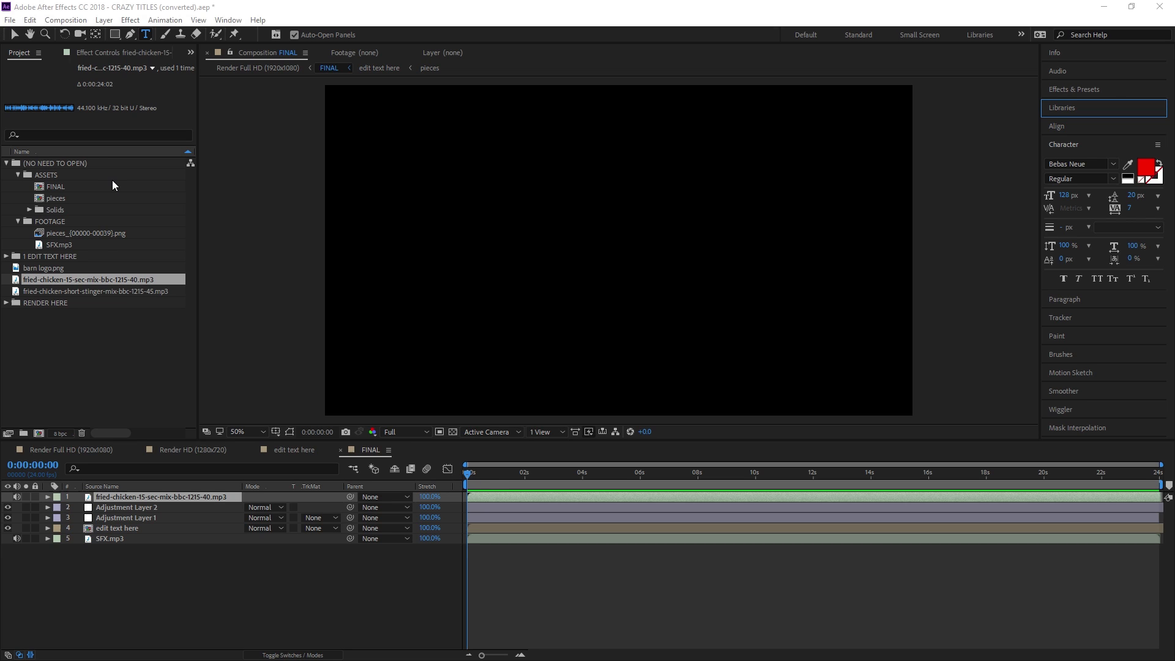
Add the FINAL composition to the Adobe Media Encoder queue via File > Export
left_click(10, 21)
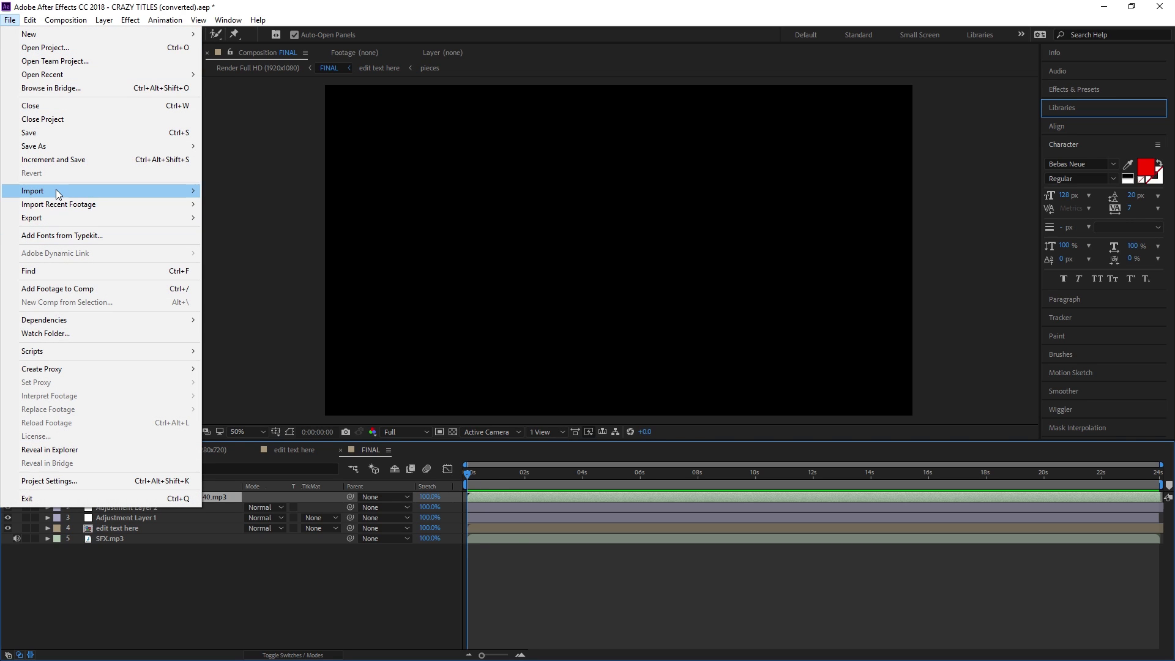
mouse_move(57, 219)
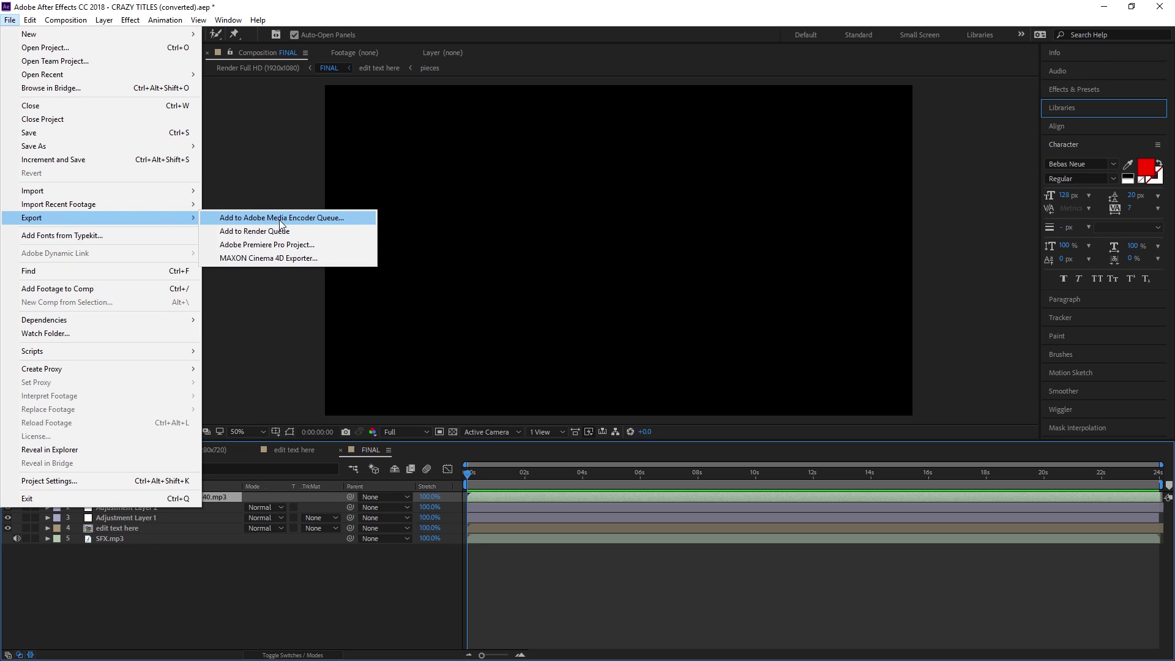
left_click(281, 220)
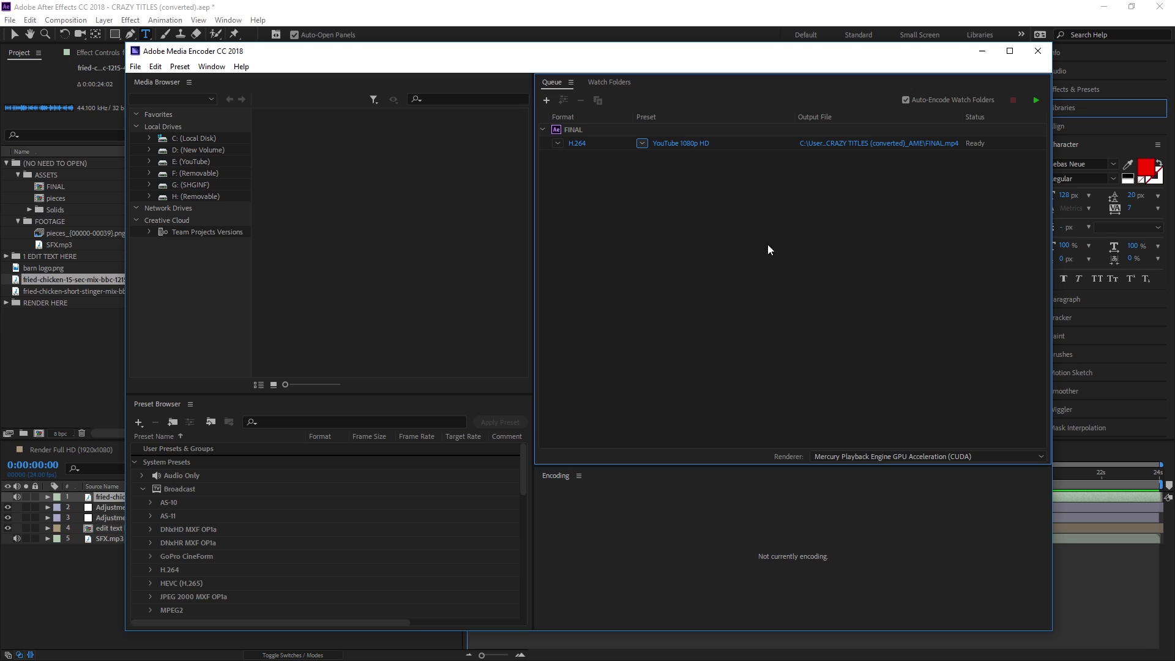
Keep the second FINAL queue item on the H.264 YouTube 1080p HD preset
left_click_drag(653, 53, 636, 42)
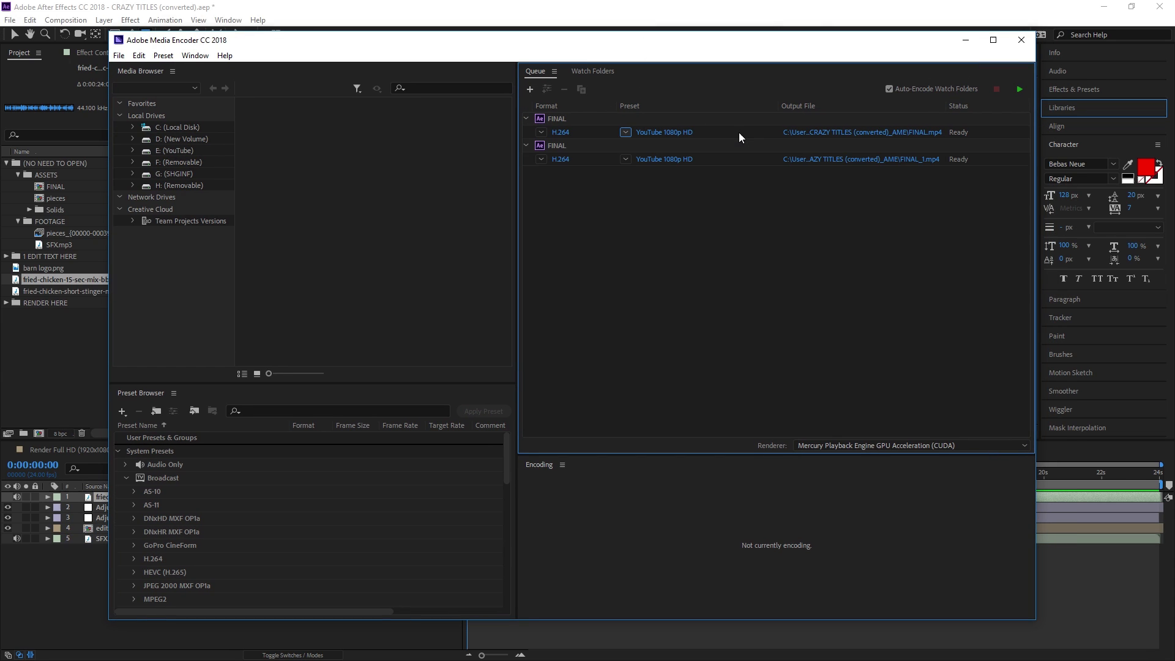
left_click(625, 160)
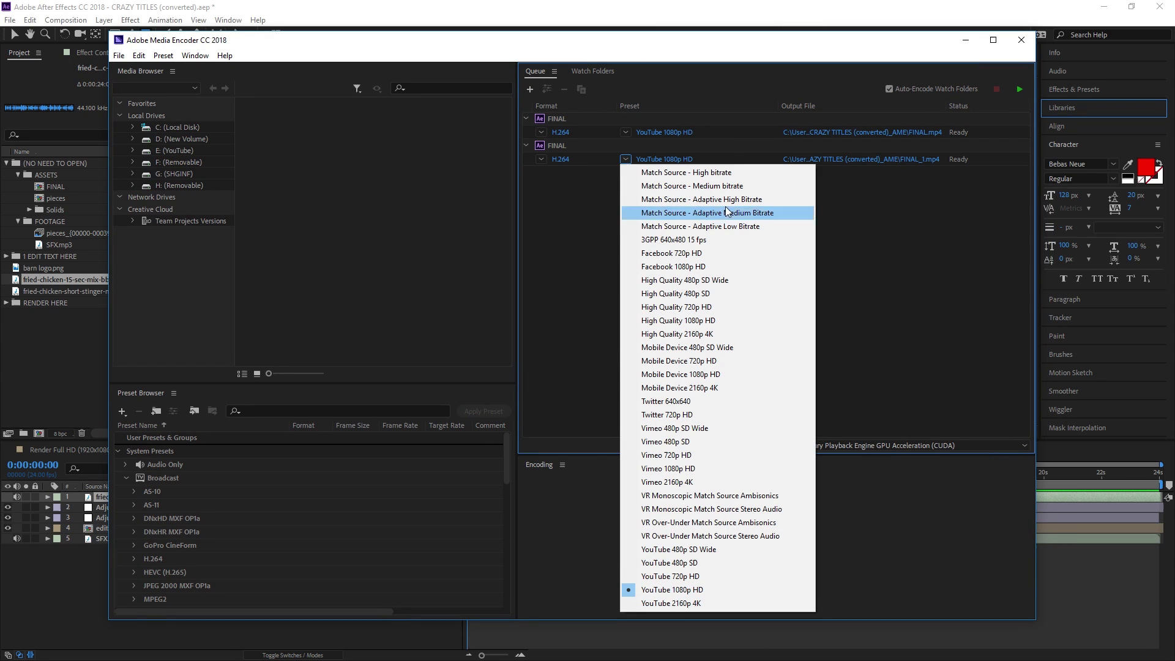
left_click(702, 590)
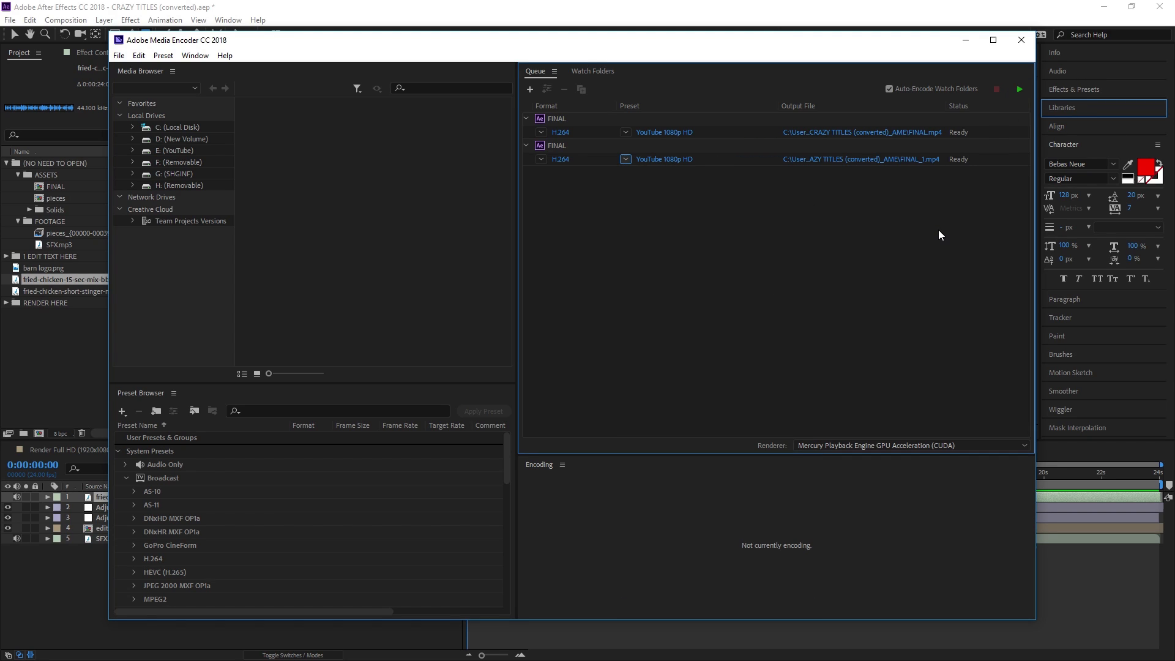
Close Media Encoder and check FINAL at 0:00:10:20 and 0:00:14:16
left_click(1021, 41)
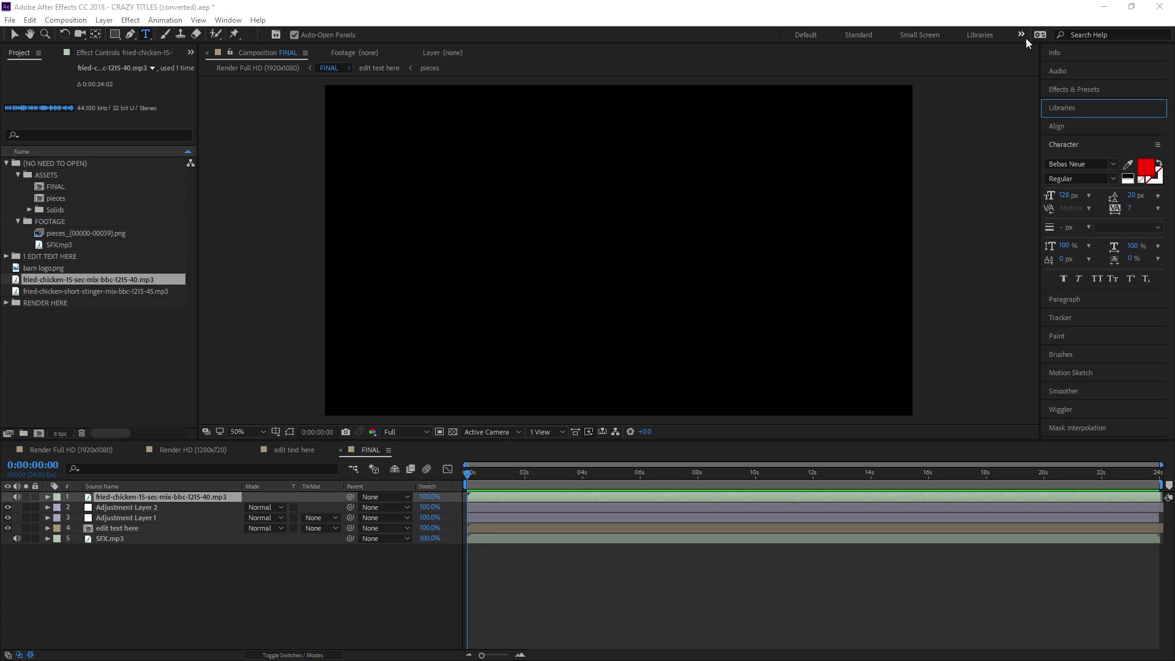
left_click(779, 474)
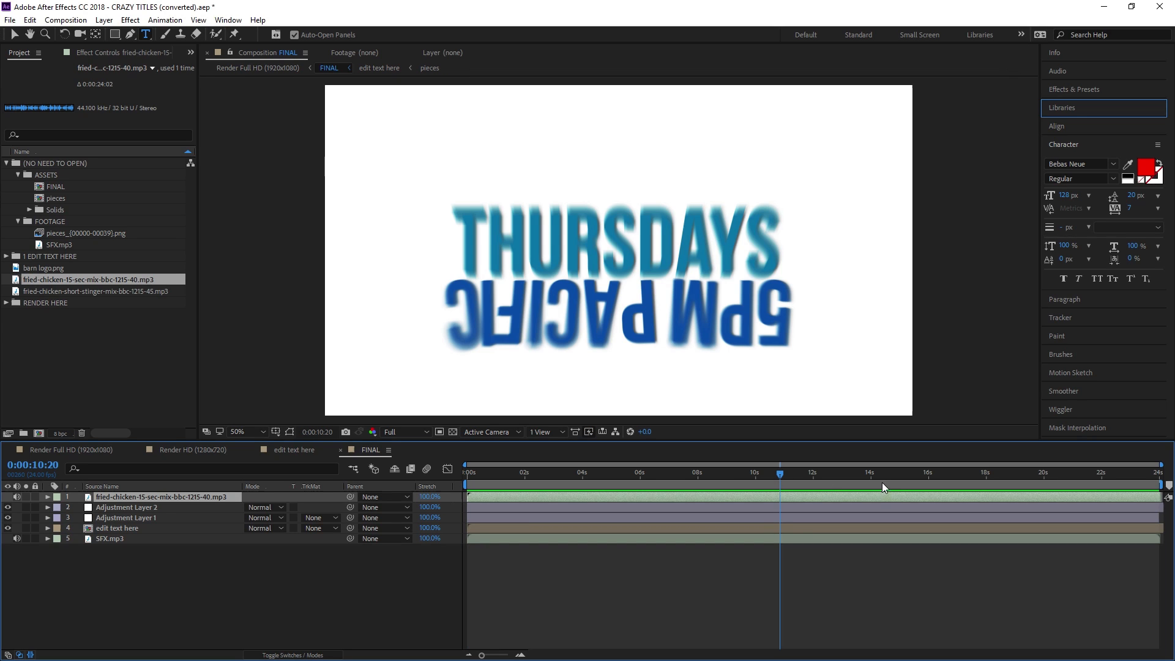
left_click(891, 472)
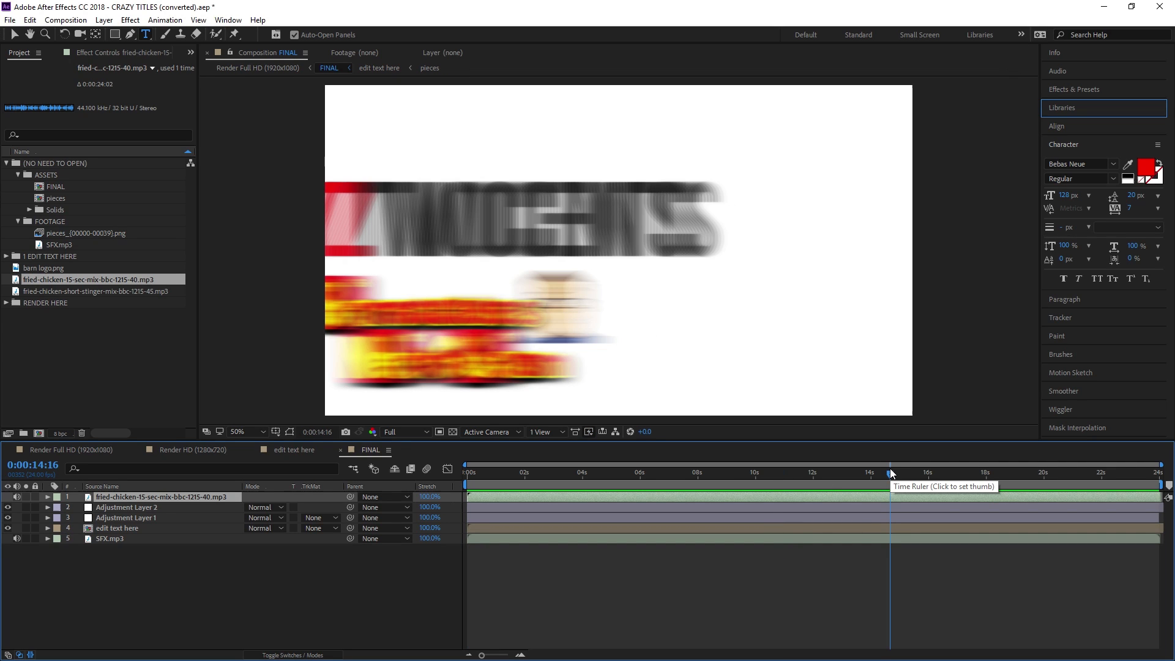